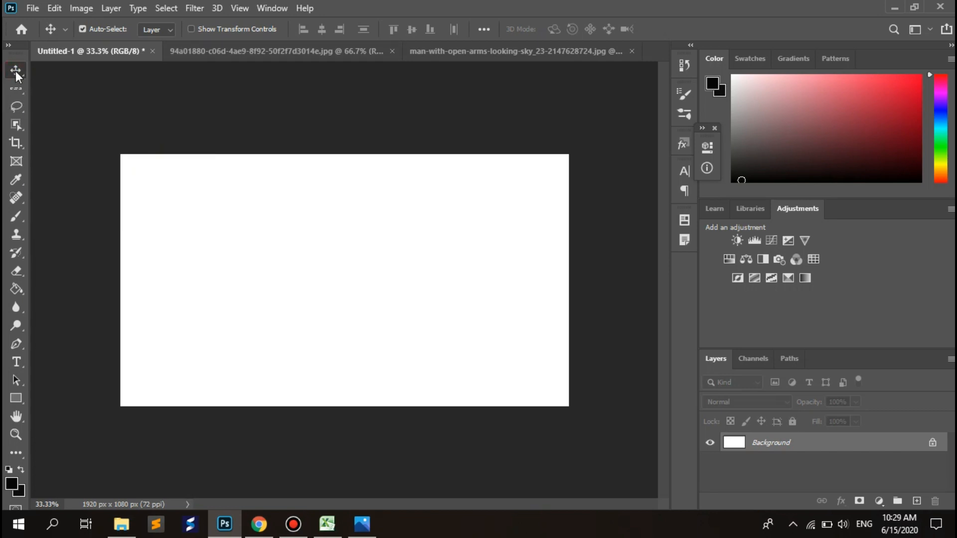
Copy the mountain hiker photo into the Untitled-1 document, scaling it to about 107% and rotating it to about -3.17 degrees
{"action": "left_click", "coordinate": [219, 48]}
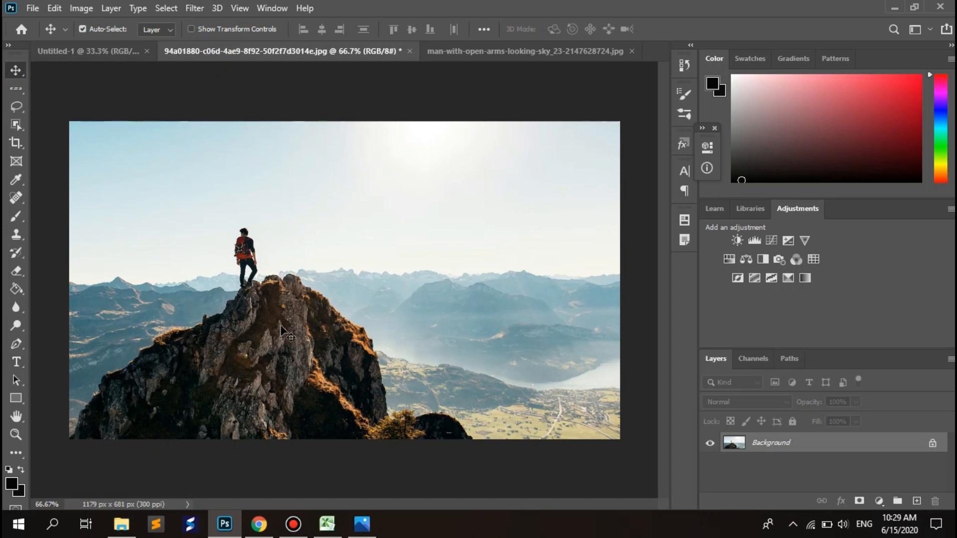
{"action": "mouse_move", "coordinate": [345, 286]}
{"action": "left_mouse_down"}
{"action": "mouse_move", "coordinate": [304, 205]}
{"action": "mouse_move", "coordinate": [188, 69]}
{"action": "mouse_move", "coordinate": [92, 58]}
{"action": "mouse_move", "coordinate": [207, 263]}
{"action": "mouse_move", "coordinate": [331, 267]}
{"action": "mouse_move", "coordinate": [336, 286]}
{"action": "left_mouse_up"}
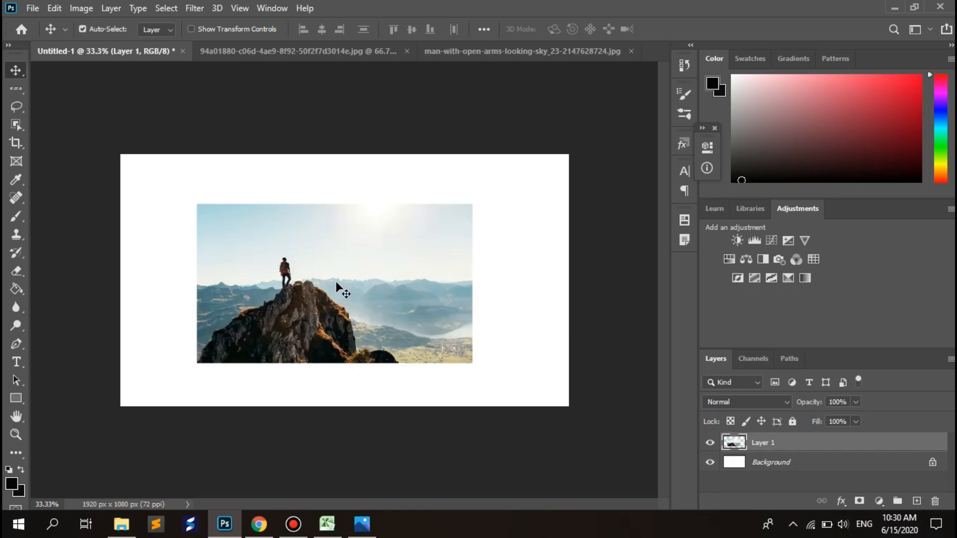
{"action": "key", "text": "ctrl"}
{"action": "key", "text": "ctrl+t"}
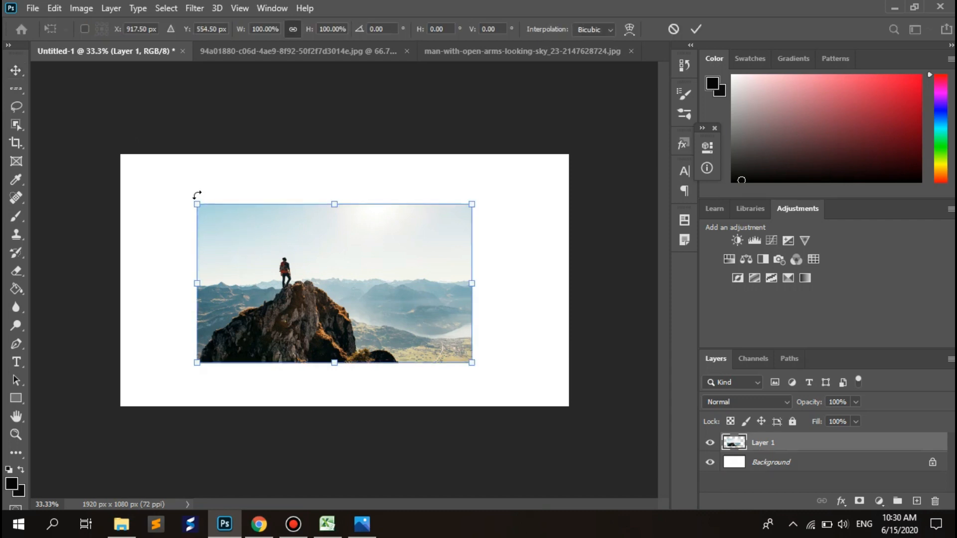
{"action": "left_click_drag", "start_coordinate": [198, 204], "coordinate": [180, 193]}
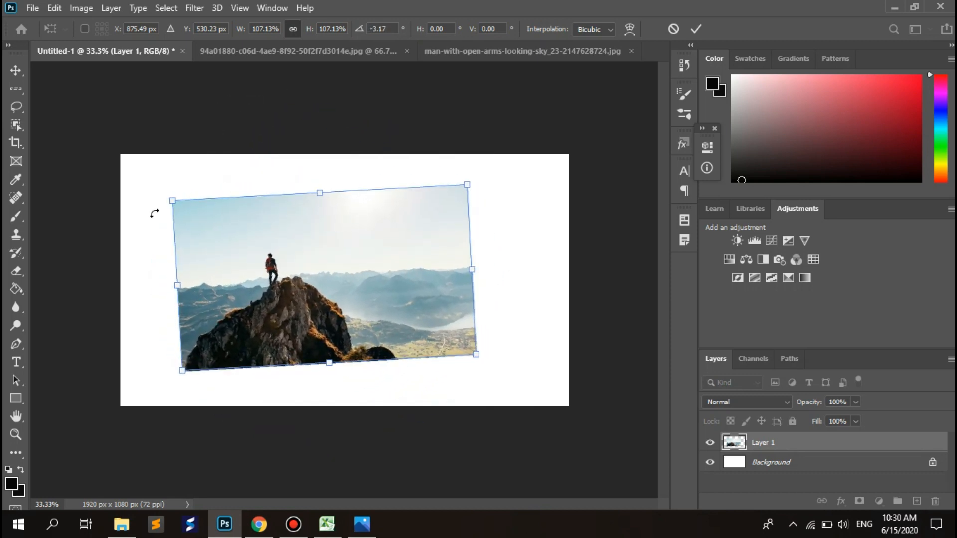
{"action": "left_click", "coordinate": [18, 68]}
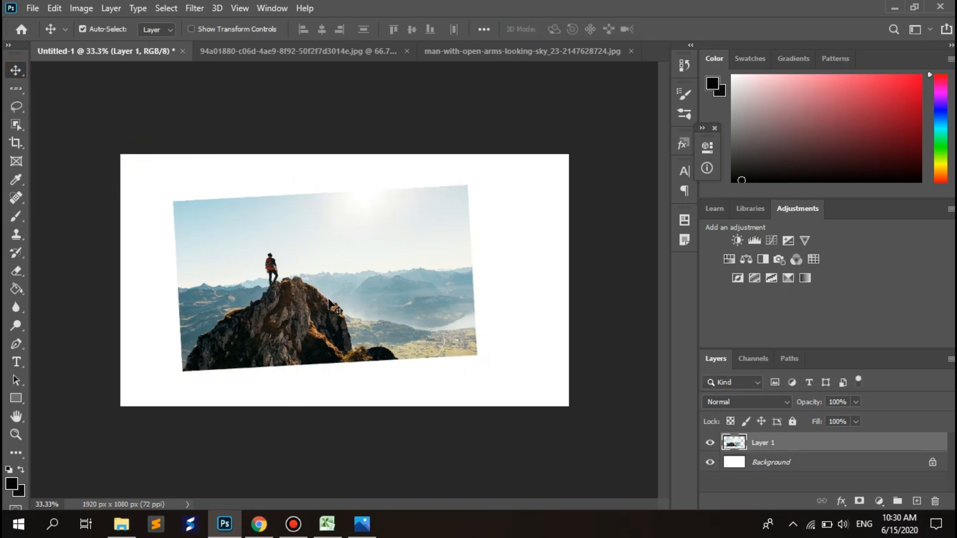
Move the placed photo toward the canvas's upper-left area, and undo the changes back to the blank canvas
{"action": "left_click", "coordinate": [304, 297]}
{"action": "left_click_drag", "start_coordinate": [304, 298], "coordinate": [257, 265]}
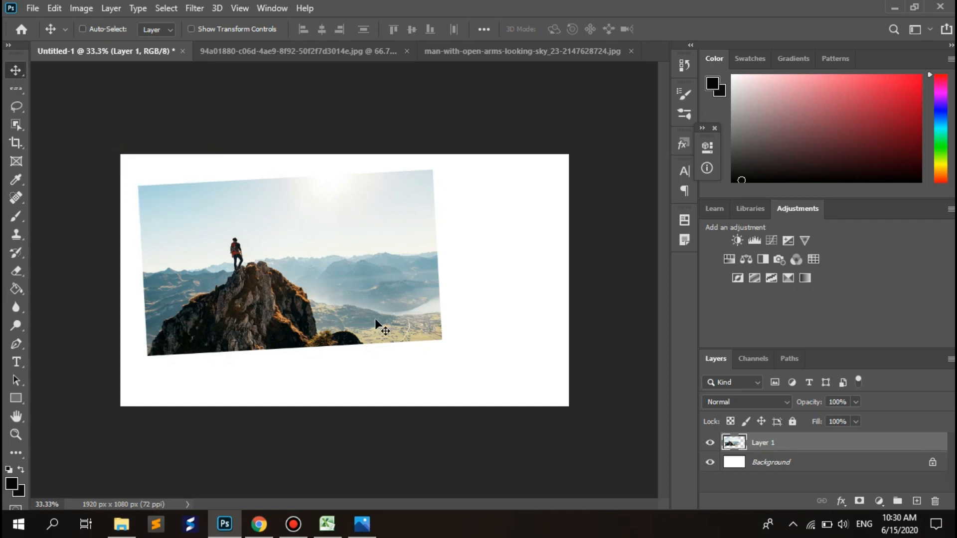
{"action": "key", "text": "ctrl+z"}
{"action": "key", "text": "ctrl+z"}
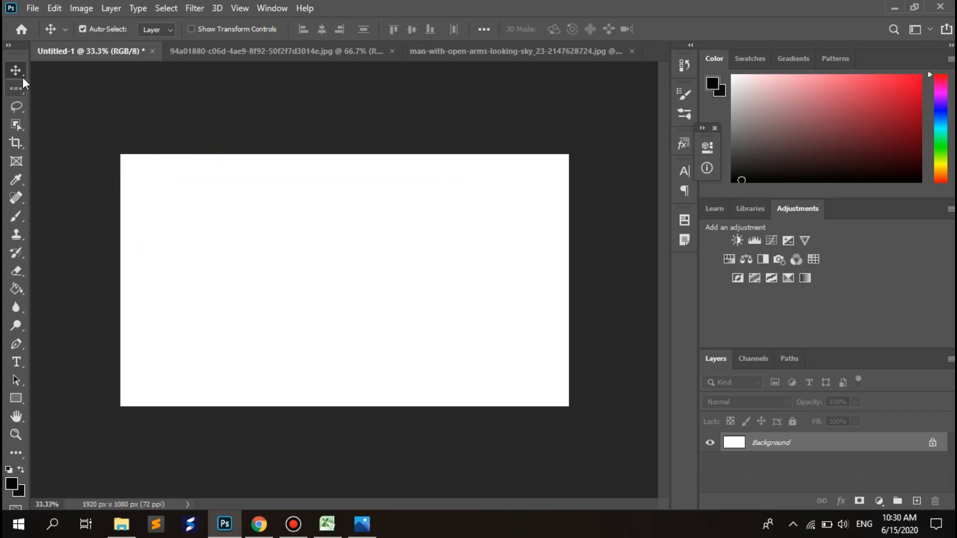
Activate the Rectangular Marquee tool and switch to the mountain hiker photo document
{"action": "left_click_drag", "start_coordinate": [20, 83], "coordinate": [45, 97]}
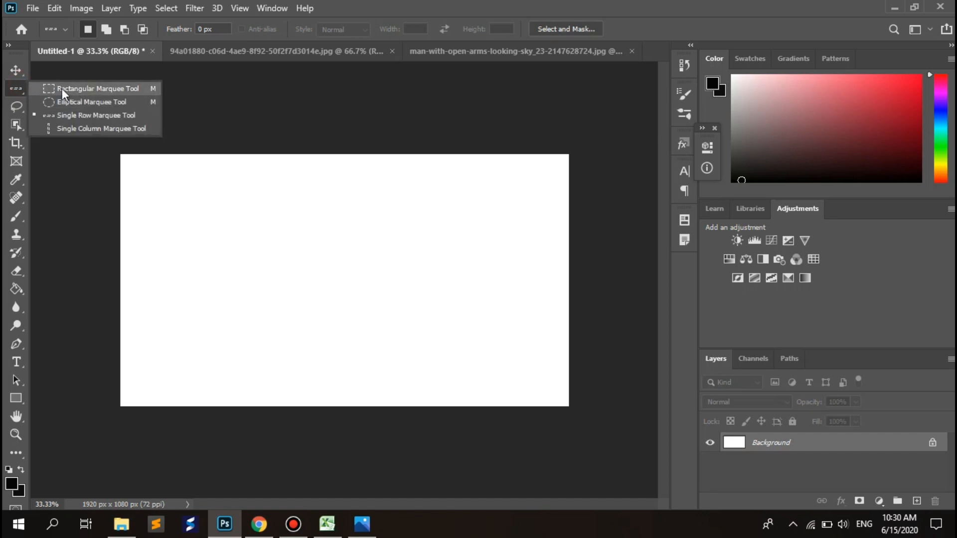
{"action": "left_click", "coordinate": [62, 88]}
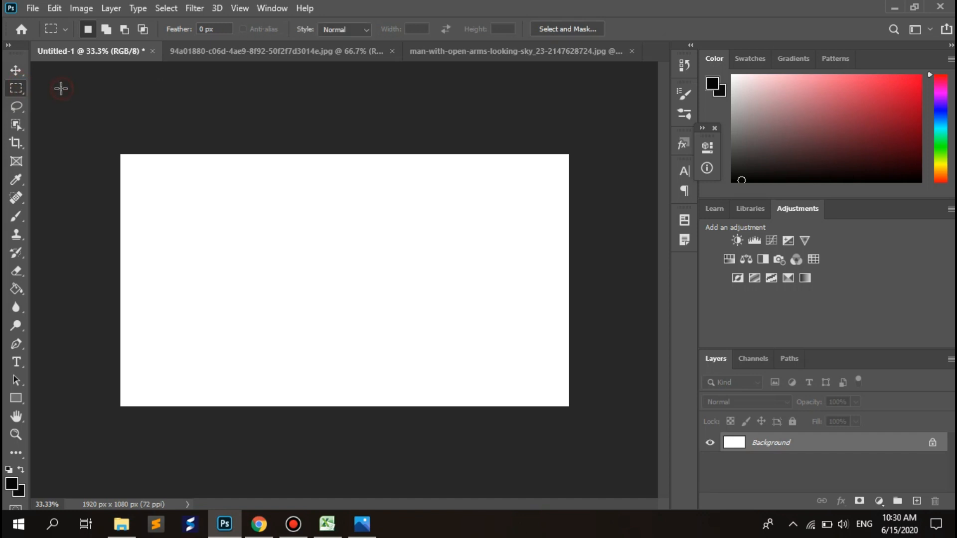
{"action": "right_click", "coordinate": [16, 88]}
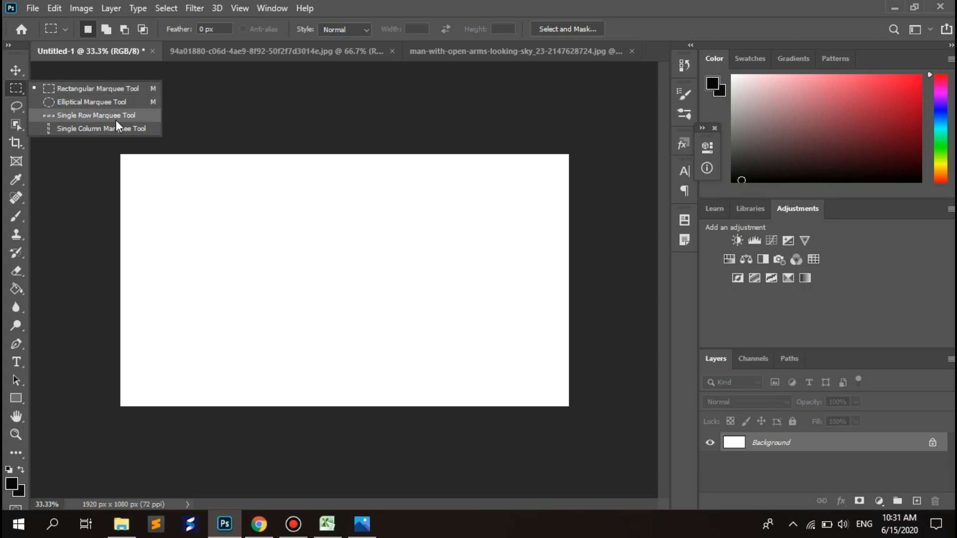
{"action": "left_click", "coordinate": [19, 104]}
{"action": "left_click", "coordinate": [14, 86]}
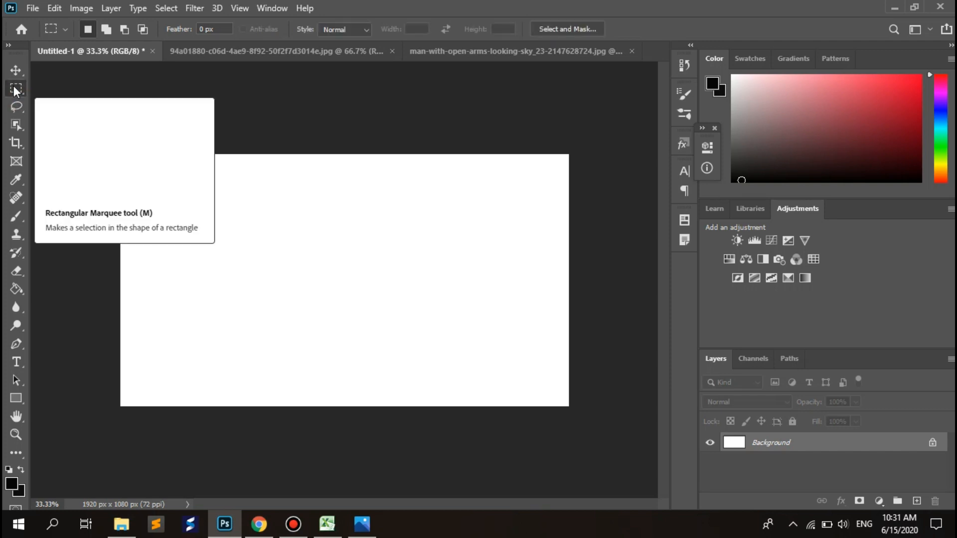
{"action": "right_click", "coordinate": [16, 90]}
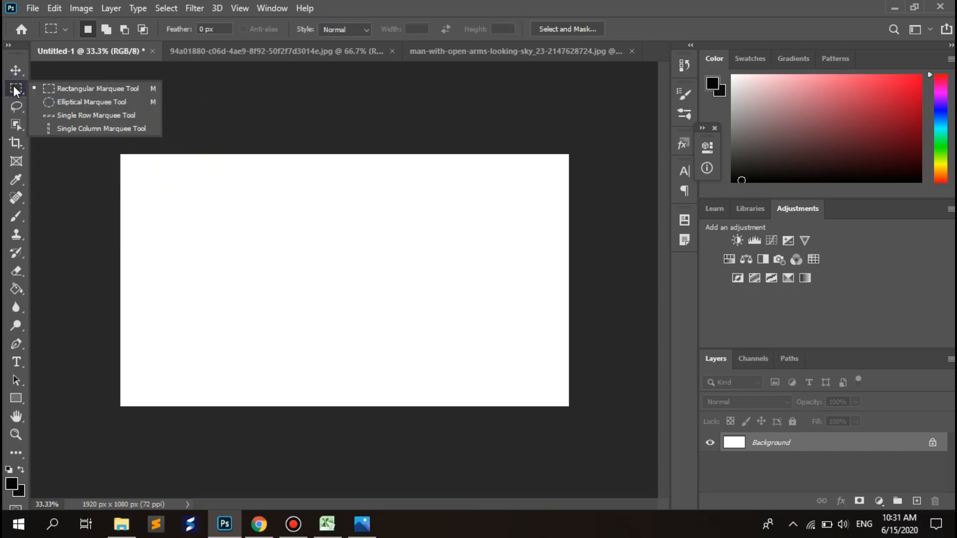
{"action": "left_click", "coordinate": [80, 92]}
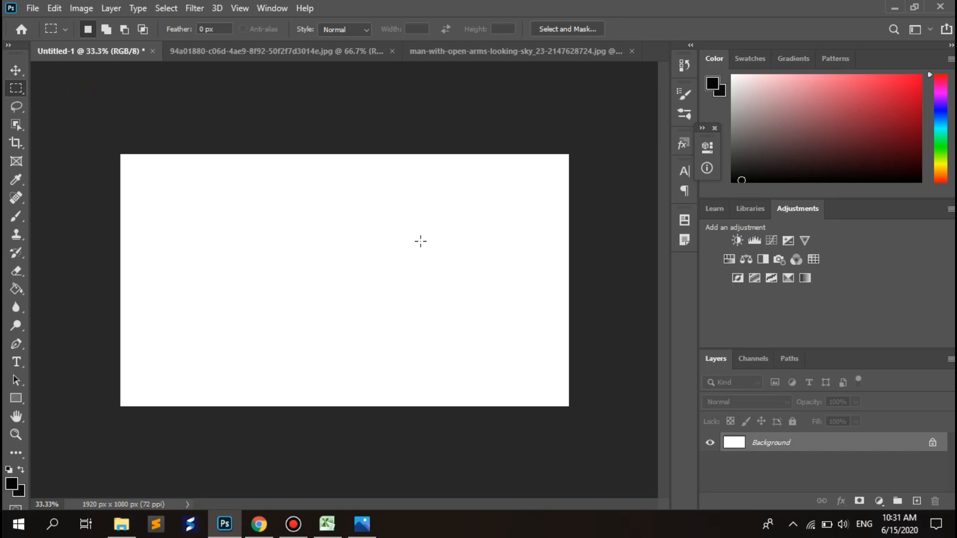
{"action": "left_click", "coordinate": [199, 55]}
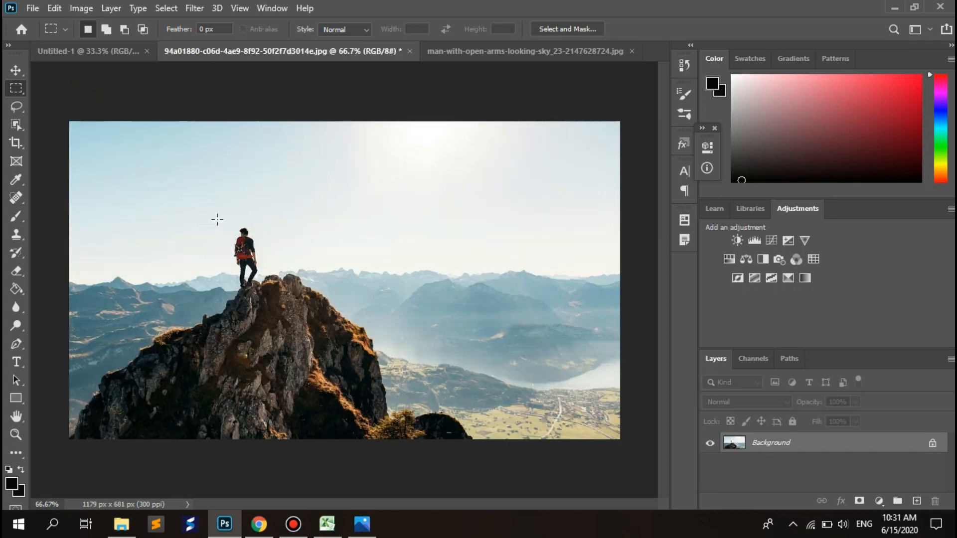
Select a rectangular area around the hiker on the peak and move it into the sky on the right
{"action": "left_click_drag", "start_coordinate": [219, 219], "coordinate": [284, 291]}
{"action": "left_click", "coordinate": [9, 73]}
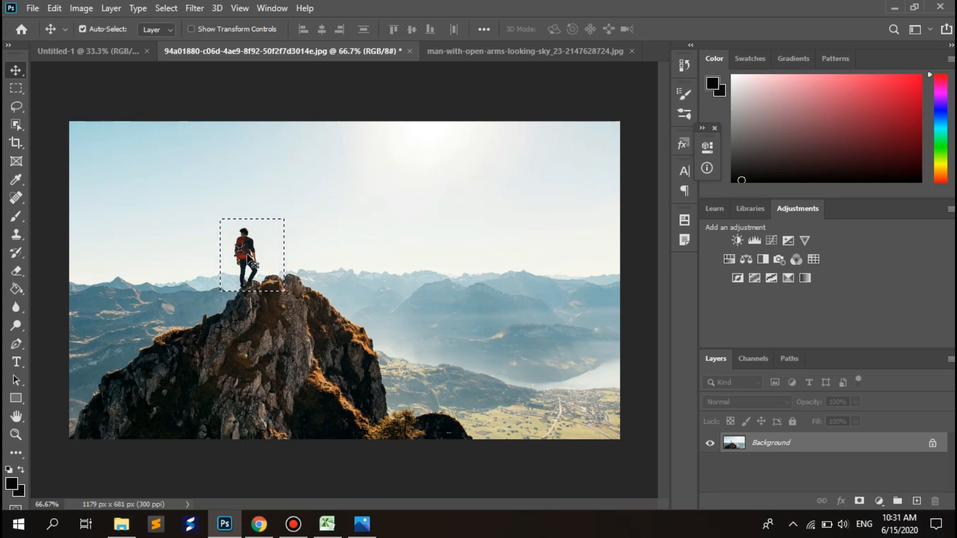
{"action": "left_click_drag", "start_coordinate": [247, 255], "coordinate": [455, 226]}
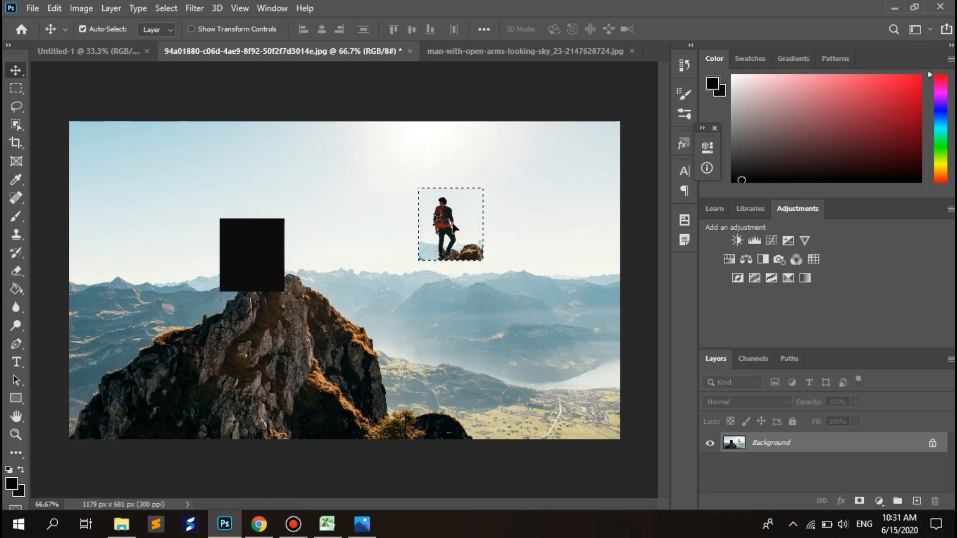
Undo the move of the rectangular hiker area and clear the selection
{"action": "key", "text": "ctrl"}
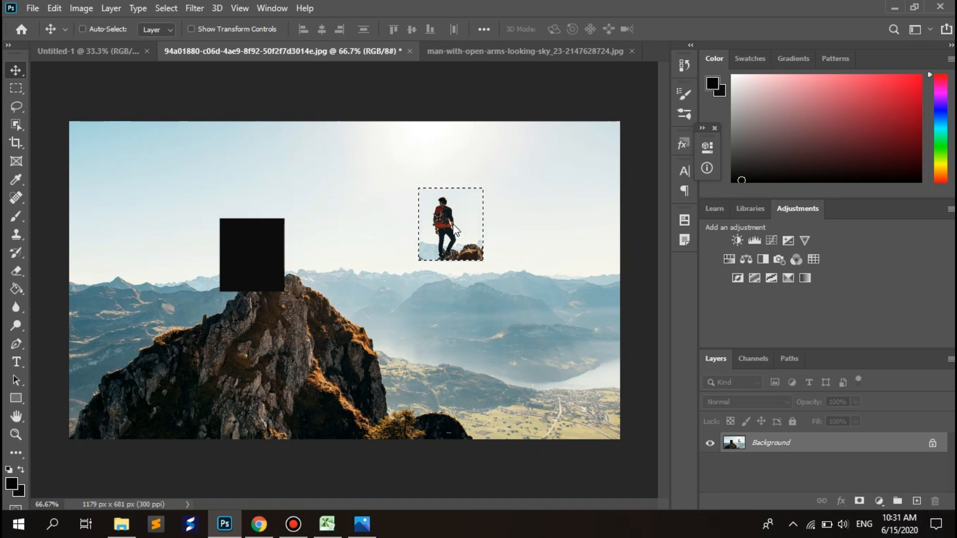
{"action": "key", "text": "ctrl+s"}
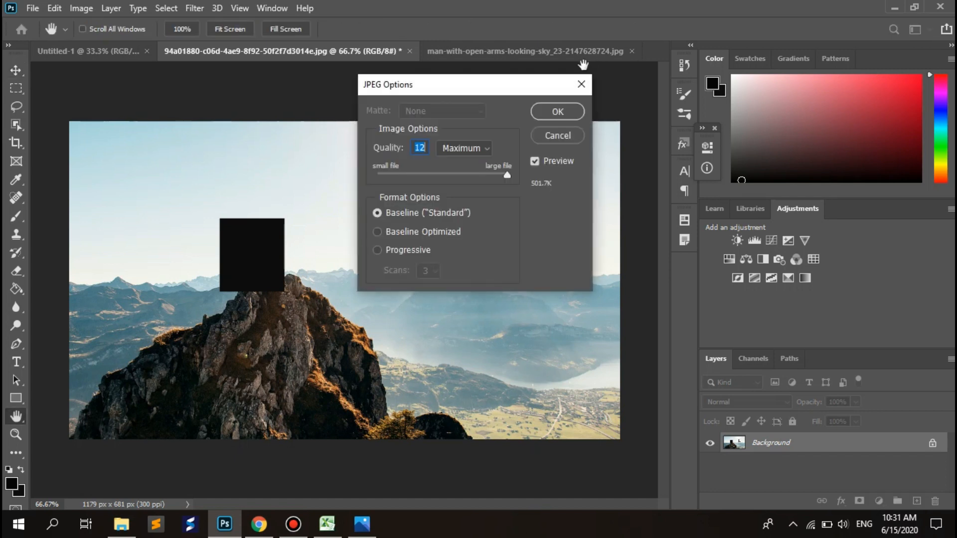
{"action": "left_click", "coordinate": [579, 88]}
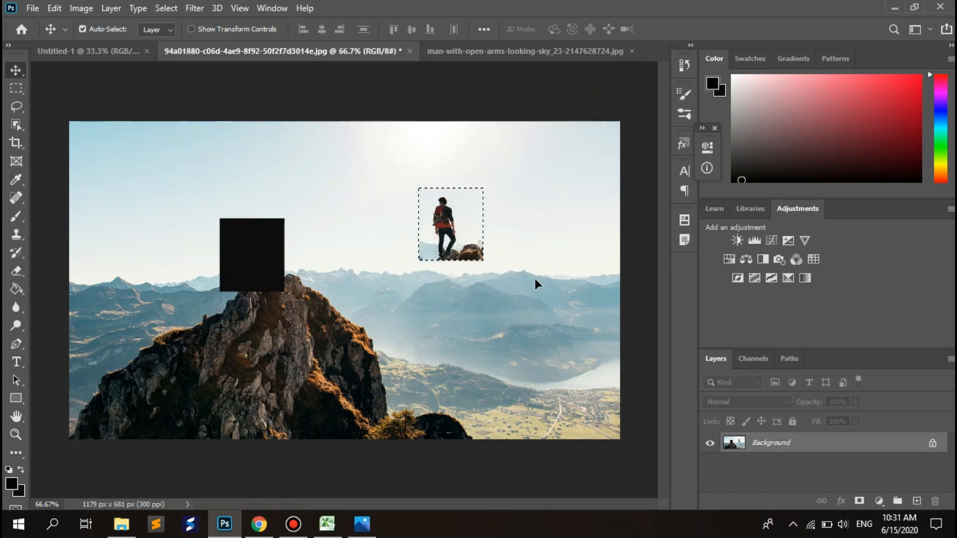
{"action": "key", "text": "ctrl+z"}
{"action": "key", "text": "ctrl+d"}
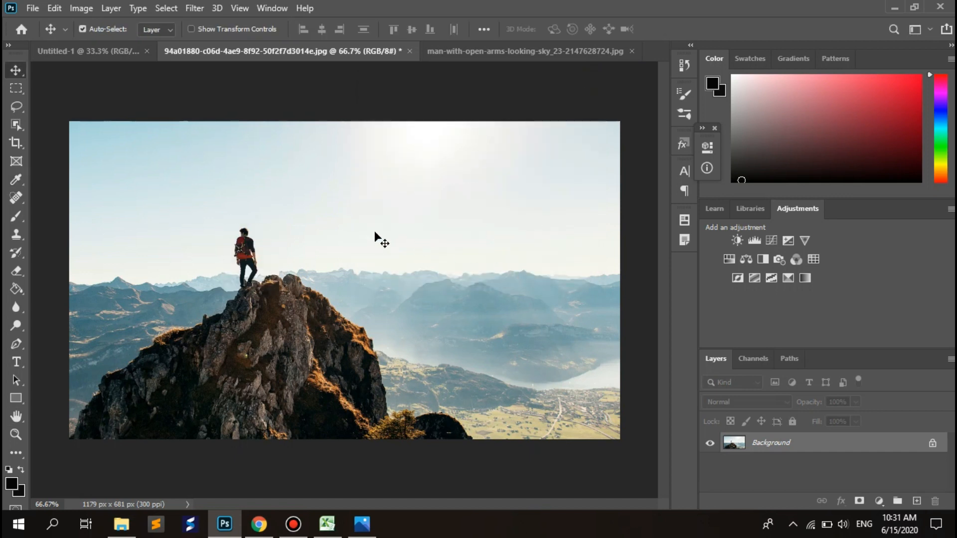
Select an elliptical area around the hiker's head with the Elliptical Marquee tool
{"action": "left_click", "coordinate": [16, 90]}
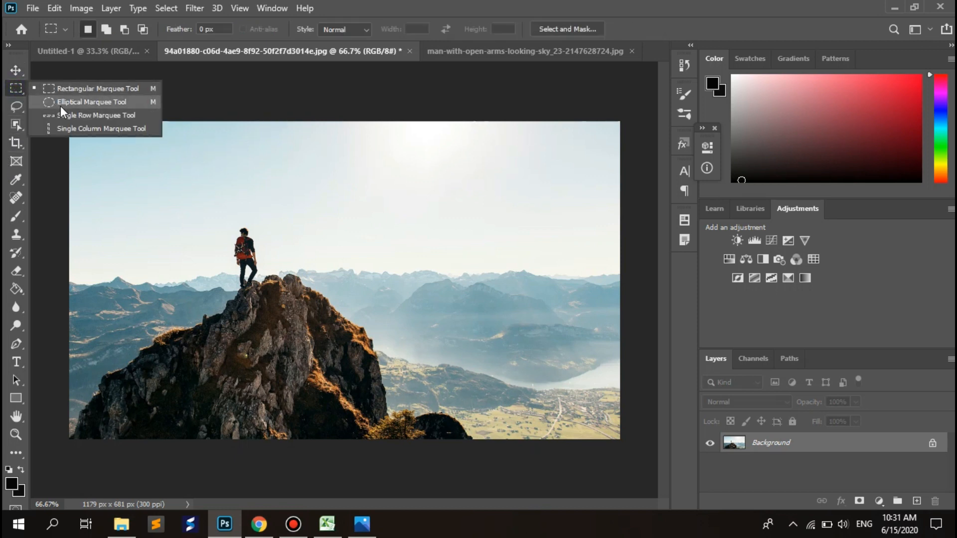
{"action": "left_click", "coordinate": [13, 93]}
{"action": "left_click", "coordinate": [94, 102]}
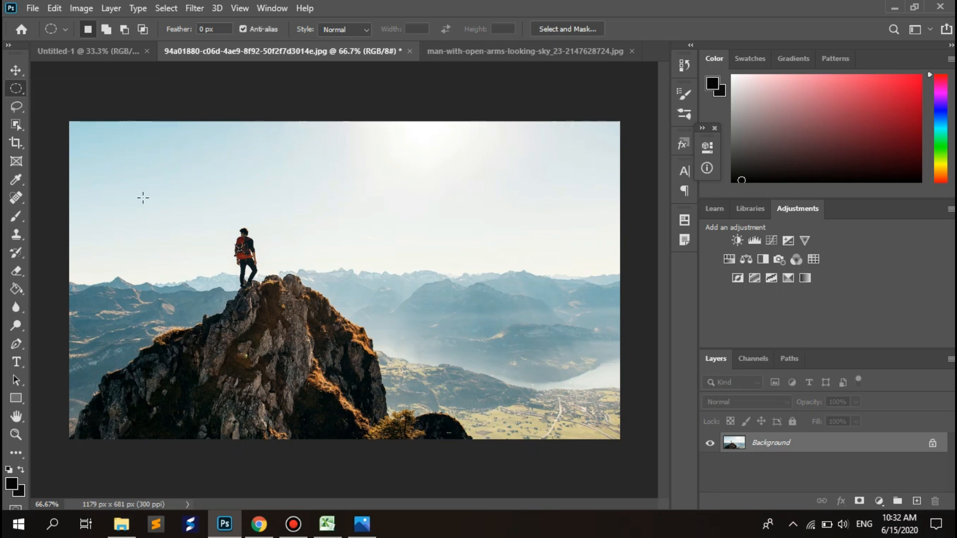
{"action": "left_click", "coordinate": [230, 221]}
{"action": "left_click_drag", "start_coordinate": [231, 221], "coordinate": [254, 240]}
Try moving the selected head area into the open sky, undoing the move and clearing the selection
{"action": "left_click", "coordinate": [16, 71]}
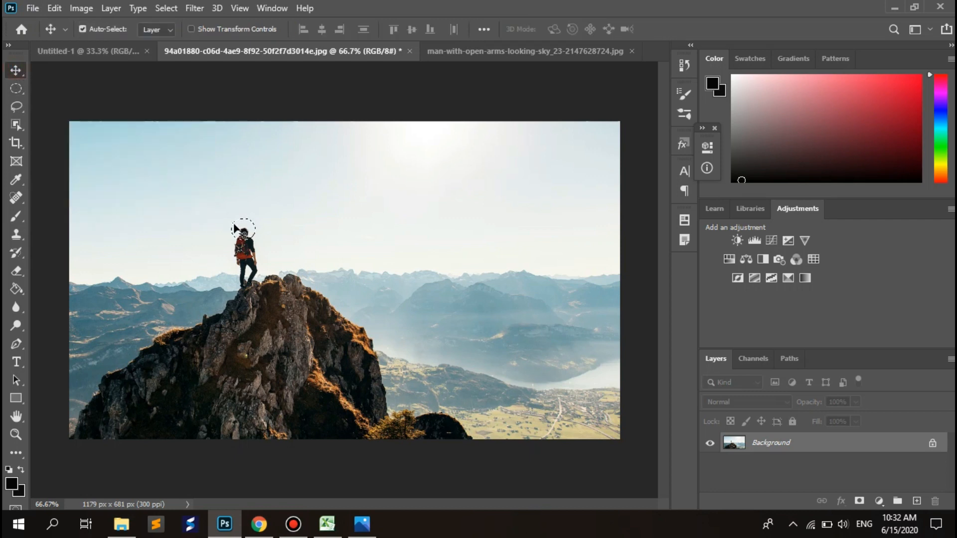
{"action": "left_click_drag", "start_coordinate": [234, 224], "coordinate": [385, 204]}
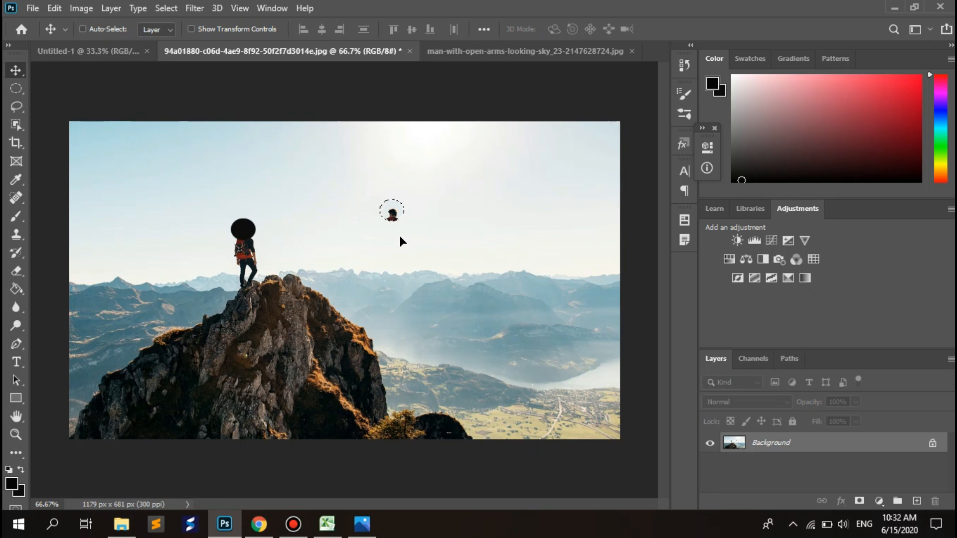
{"action": "key", "text": "ctrl+z"}
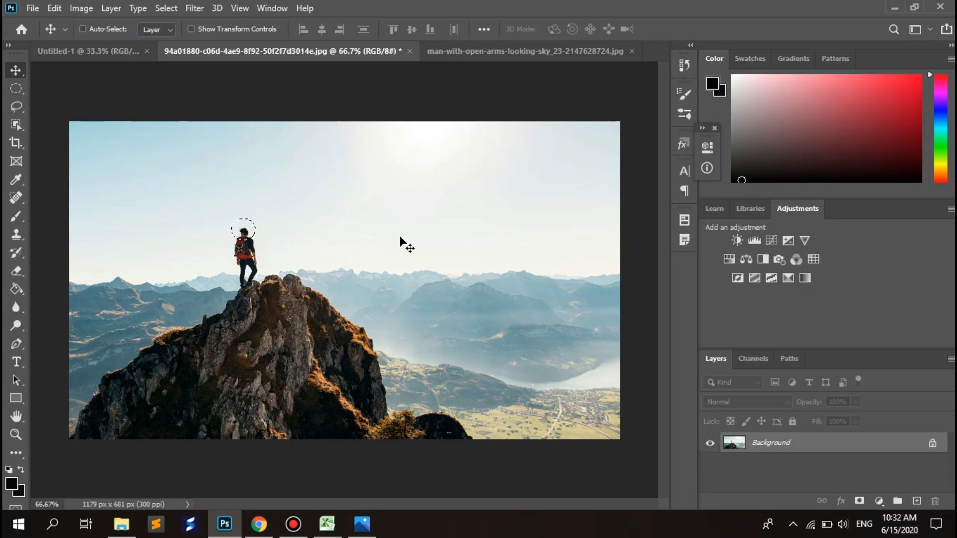
{"action": "key", "text": "ctrl+d"}
Try moving a freehand Lasso selection of the hiker and rocky ridge to the photo's right side, undoing the move and deselecting
{"action": "left_click", "coordinate": [18, 107]}
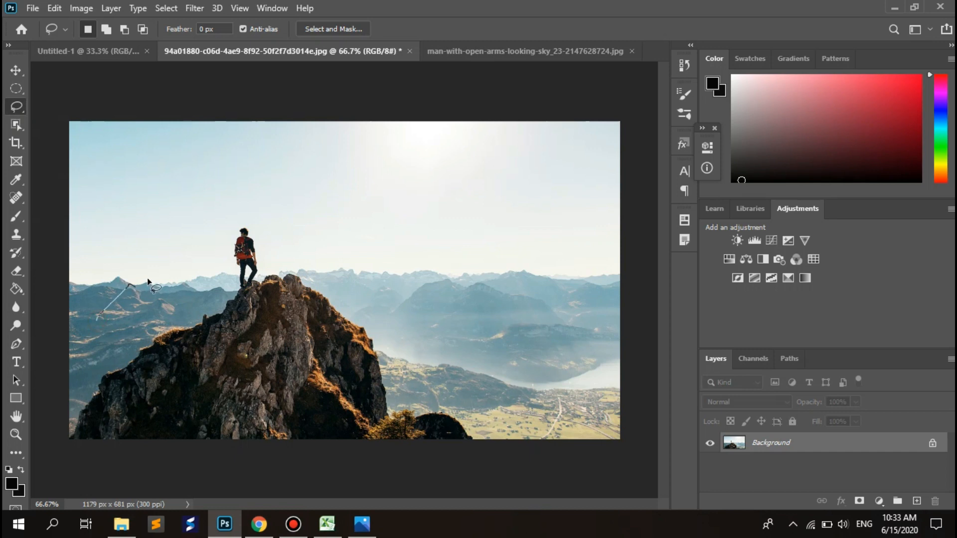
{"action": "mouse_move", "coordinate": [148, 281]}
{"action": "left_mouse_down"}
{"action": "mouse_move", "coordinate": [248, 216]}
{"action": "mouse_move", "coordinate": [284, 231]}
{"action": "mouse_move", "coordinate": [289, 252]}
{"action": "mouse_move", "coordinate": [287, 287]}
{"action": "mouse_move", "coordinate": [224, 347]}
{"action": "mouse_move", "coordinate": [192, 360]}
{"action": "mouse_move", "coordinate": [123, 357]}
{"action": "mouse_move", "coordinate": [97, 330]}
{"action": "mouse_move", "coordinate": [101, 295]}
{"action": "left_mouse_up"}
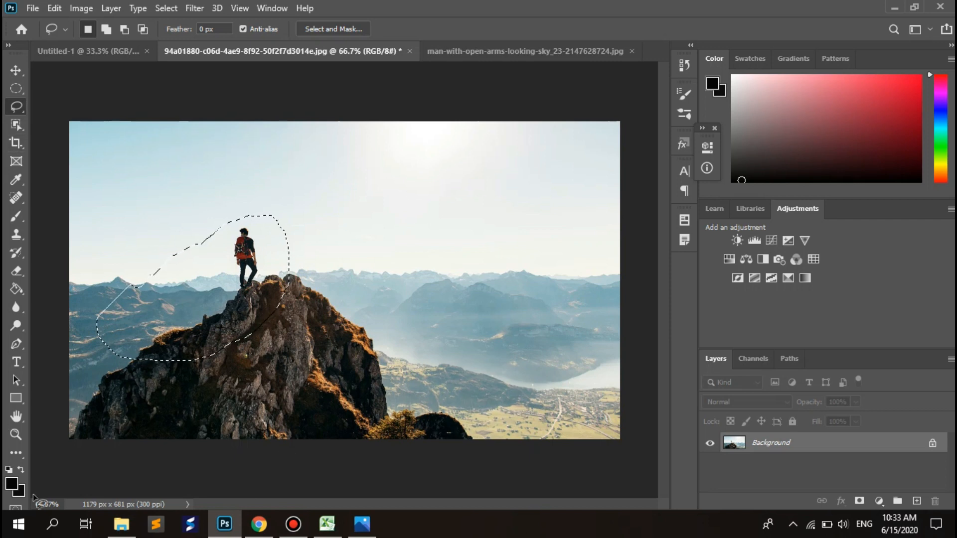
{"action": "left_click", "coordinate": [14, 73]}
{"action": "mouse_move", "coordinate": [257, 268]}
{"action": "left_mouse_down"}
{"action": "mouse_move", "coordinate": [349, 239]}
{"action": "mouse_move", "coordinate": [519, 252]}
{"action": "left_mouse_up"}
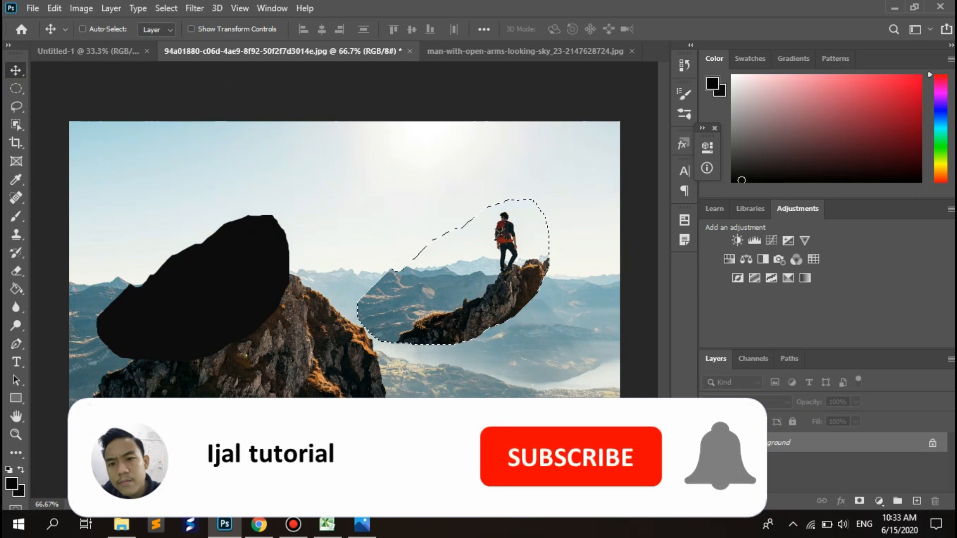
{"action": "key", "text": "ctrl+z"}
{"action": "key", "text": "ctrl+d"}
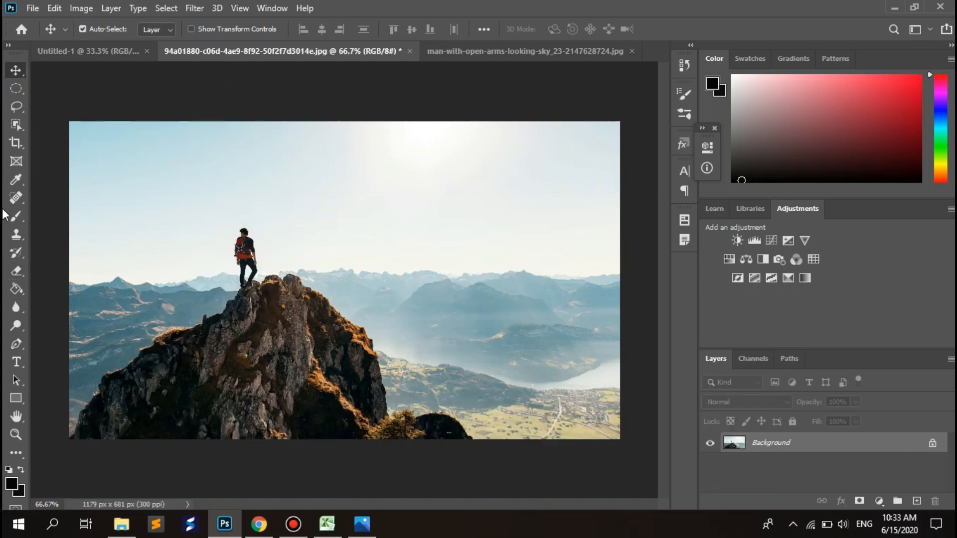
Outline the hiker's lower body and the slope beside him with the Polygonal Lasso tool, and activate the Move tool
{"action": "left_click", "coordinate": [21, 103]}
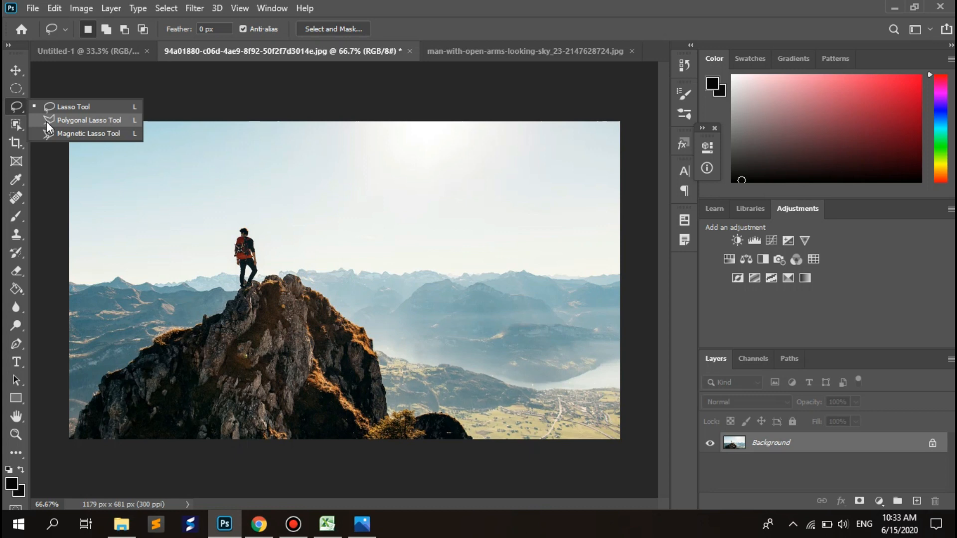
{"action": "left_click", "coordinate": [47, 121]}
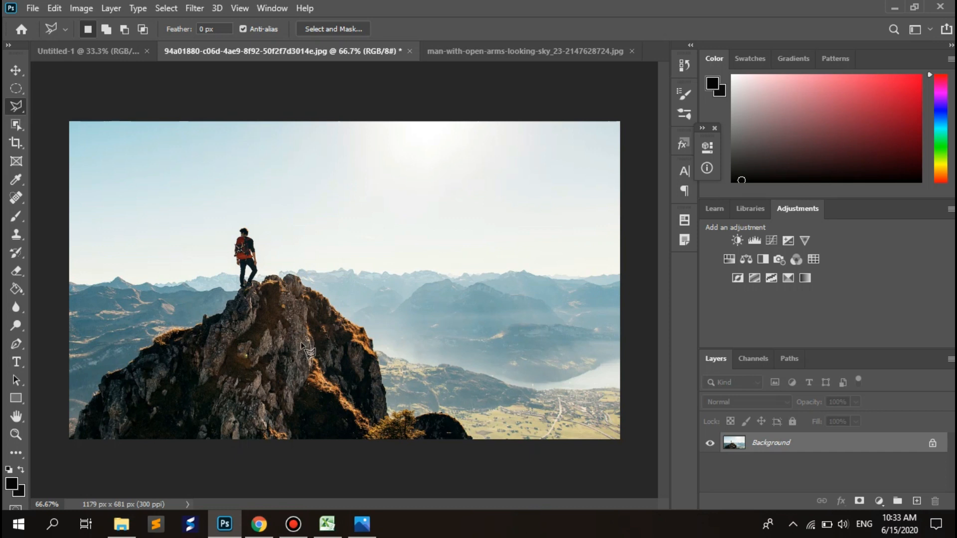
{"action": "left_click", "coordinate": [166, 287]}
{"action": "left_click", "coordinate": [194, 264]}
{"action": "left_click", "coordinate": [221, 246]}
{"action": "left_click", "coordinate": [264, 253]}
{"action": "left_click", "coordinate": [264, 274]}
{"action": "left_click", "coordinate": [229, 311]}
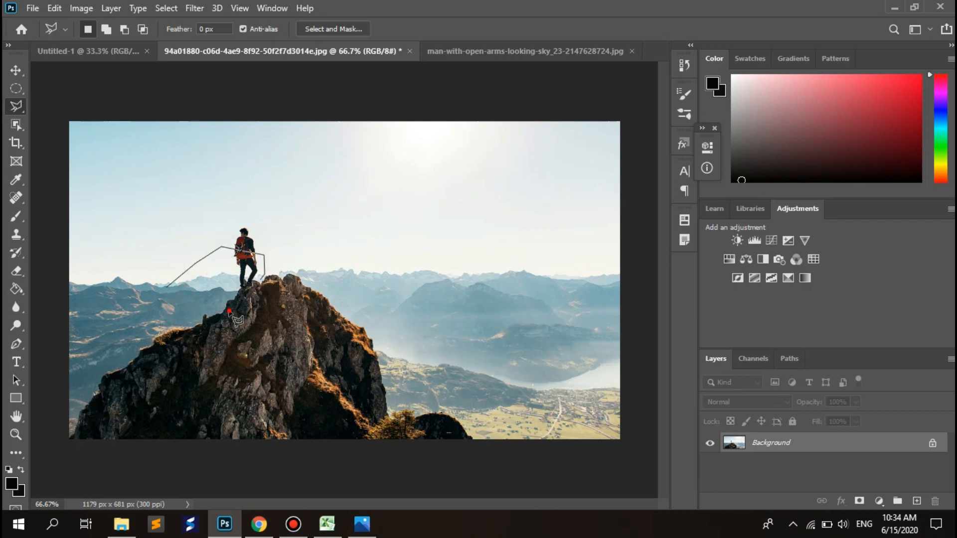
{"action": "left_click", "coordinate": [171, 316]}
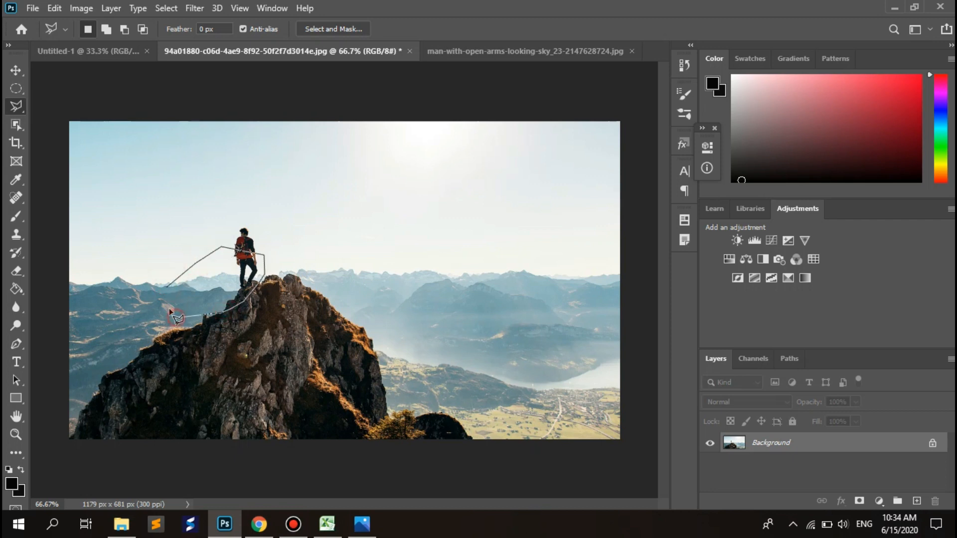
{"action": "left_click", "coordinate": [163, 283]}
{"action": "left_click", "coordinate": [166, 282]}
{"action": "double_click", "coordinate": [181, 278]}
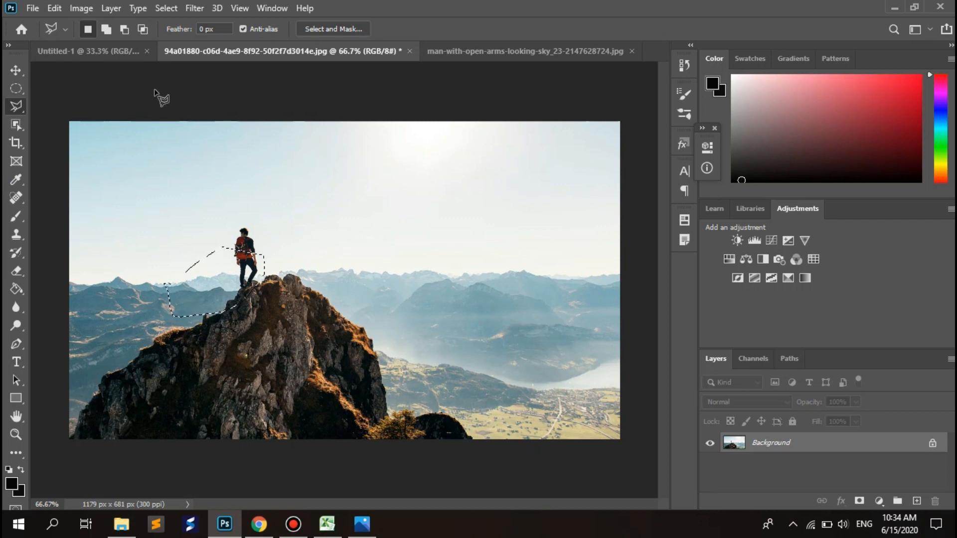
{"action": "left_click", "coordinate": [22, 66]}
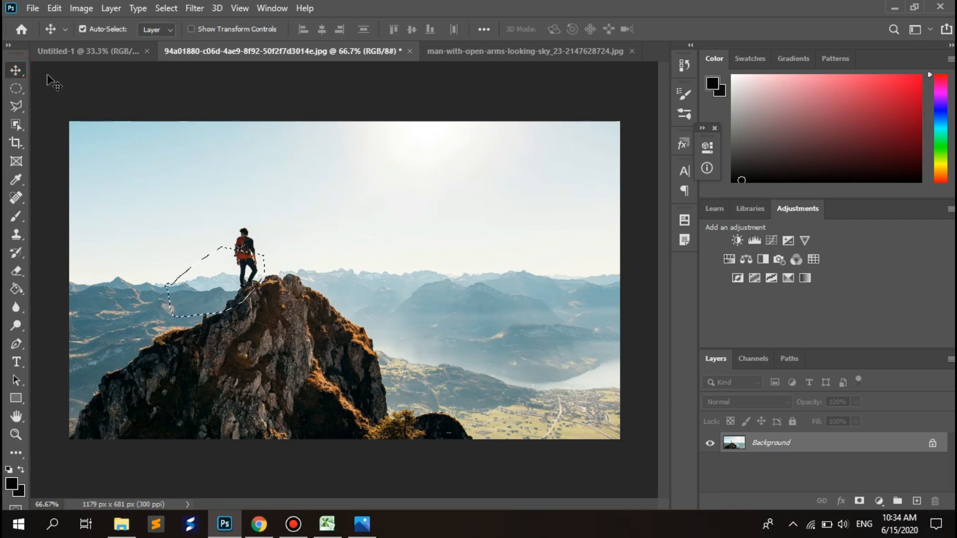
Try moving the polygonal selection around the hiker's lower body toward the sky and distant mountains, undoing the move and clearing the selection
{"action": "mouse_move", "coordinate": [235, 288]}
{"action": "left_mouse_down"}
{"action": "mouse_move", "coordinate": [224, 281]}
{"action": "mouse_move", "coordinate": [387, 251]}
{"action": "left_mouse_up"}
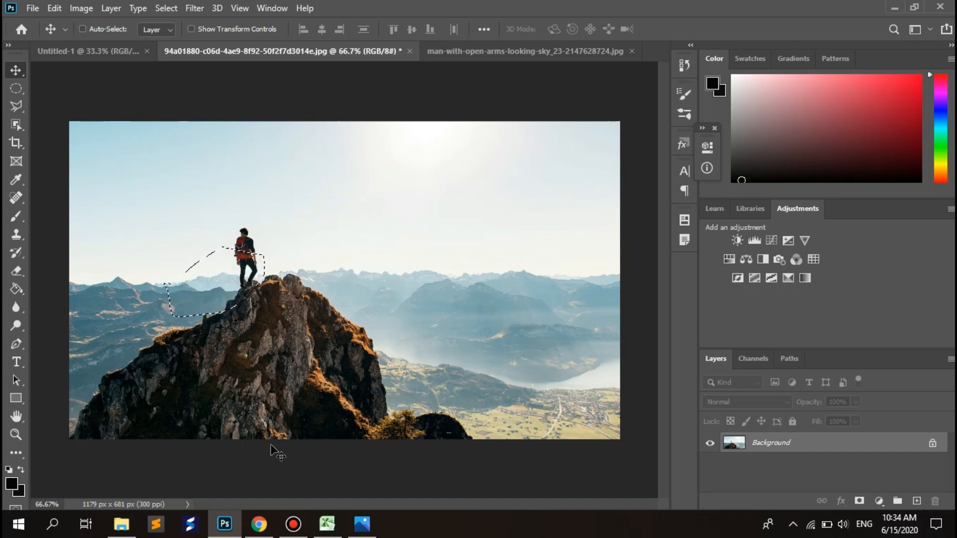
{"action": "key", "text": "ctrl+z"}
Outline the hiker and the whole rocky peak with the Magnetic Lasso tool, closing the path at the photo's lower-left corner
{"action": "left_click", "coordinate": [14, 107]}
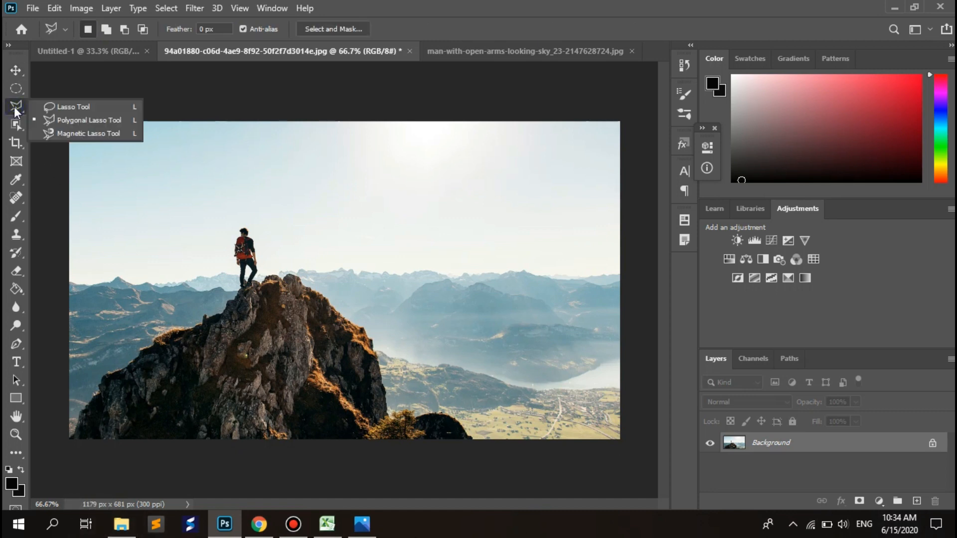
{"action": "left_click", "coordinate": [97, 134]}
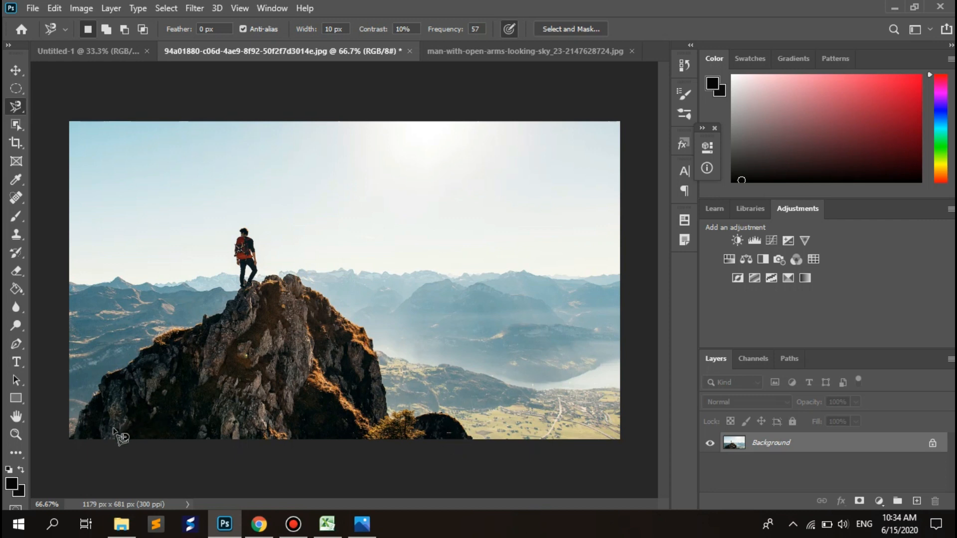
{"action": "left_click", "coordinate": [70, 437]}
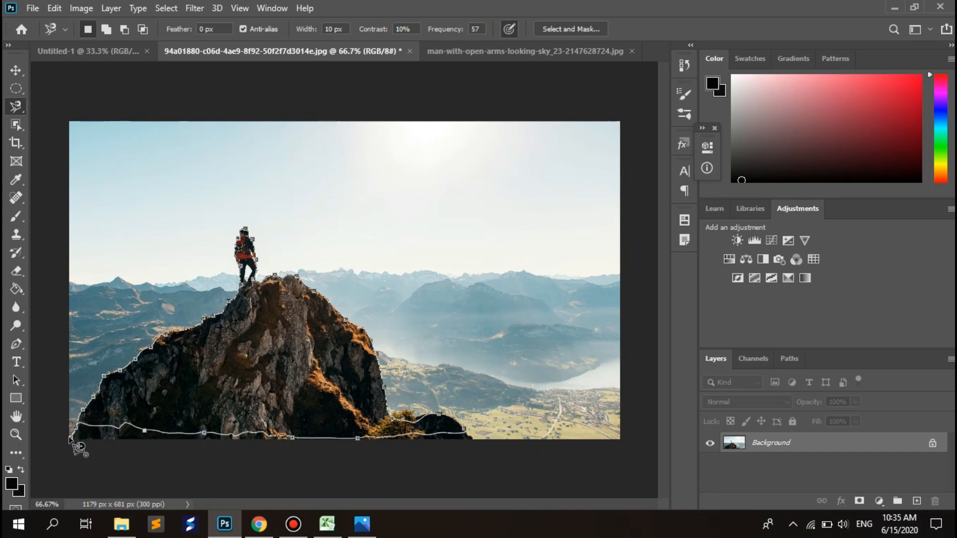
{"action": "left_click", "coordinate": [73, 439]}
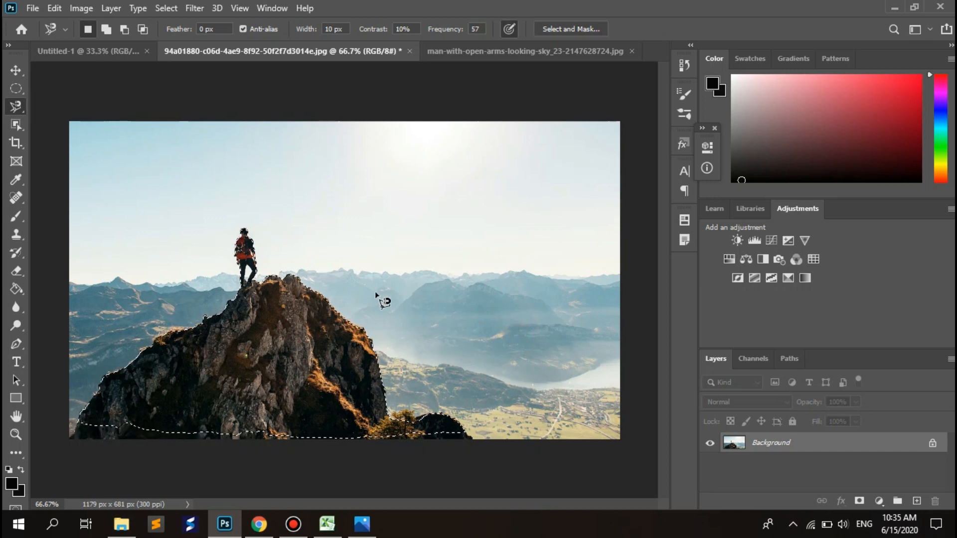
Try moving the selected hiker and peak with the Move tool, undoing both the move and the selection
{"action": "left_click", "coordinate": [16, 71]}
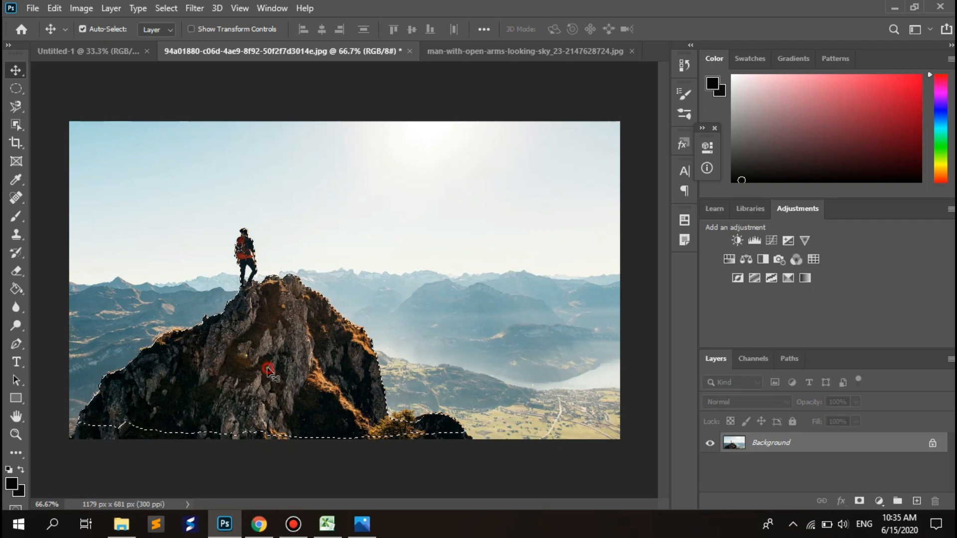
{"action": "left_click_drag", "start_coordinate": [267, 371], "coordinate": [430, 304]}
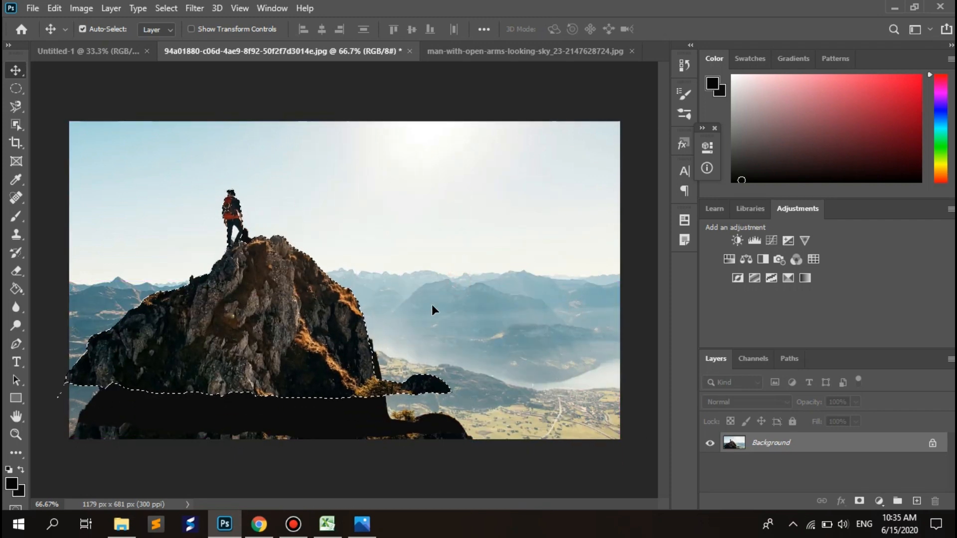
{"action": "key", "text": "ctrl+z"}
{"action": "key", "text": "ctrl+z"}
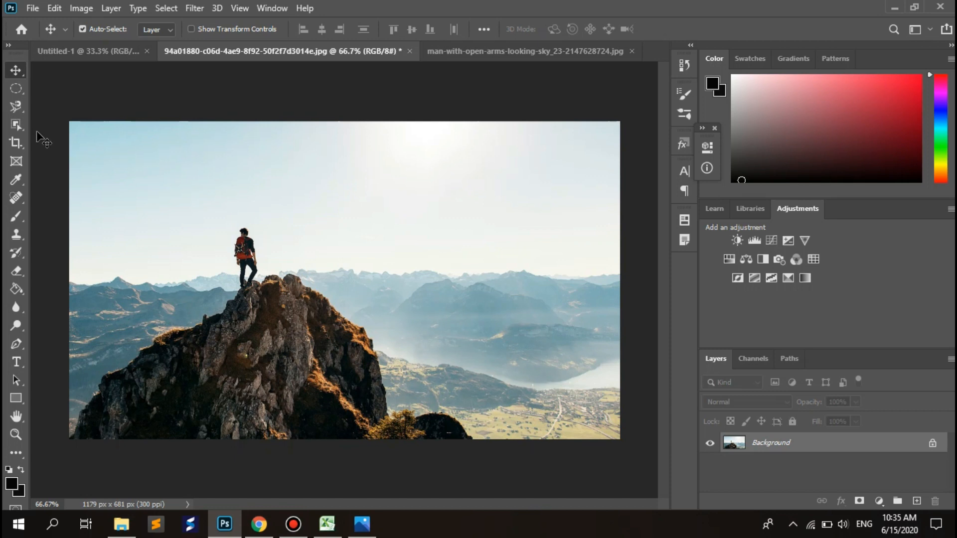
Switch to the man-with-open-arms photo and select the man with the Object Selection tool in Rectangle mode, framing the whole image
{"action": "left_click", "coordinate": [16, 126]}
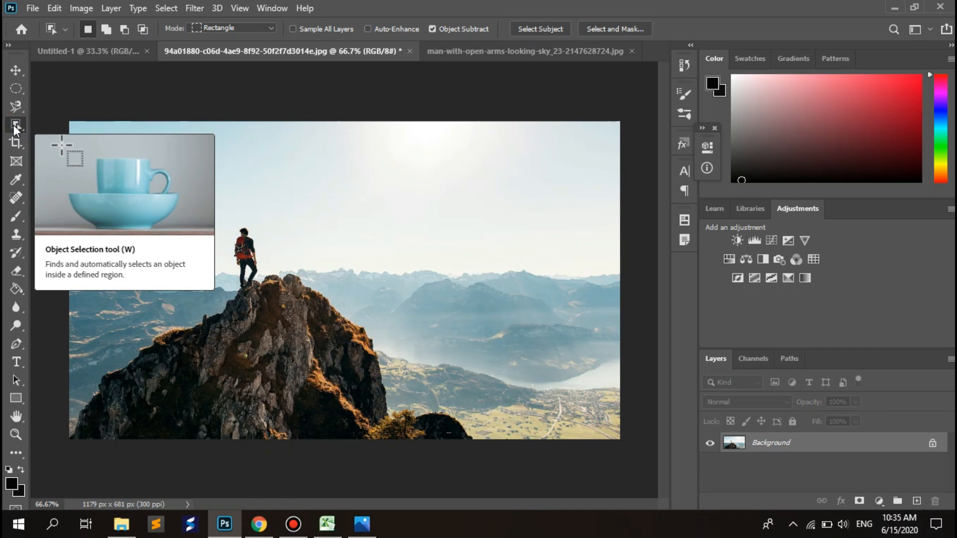
{"action": "key", "text": "c"}
{"action": "left_click", "coordinate": [16, 124]}
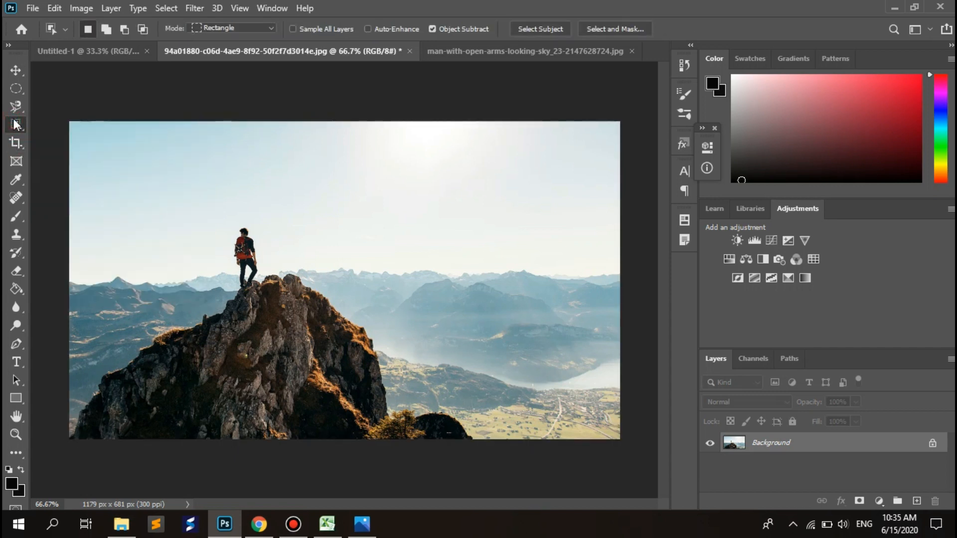
{"action": "left_click", "coordinate": [17, 125]}
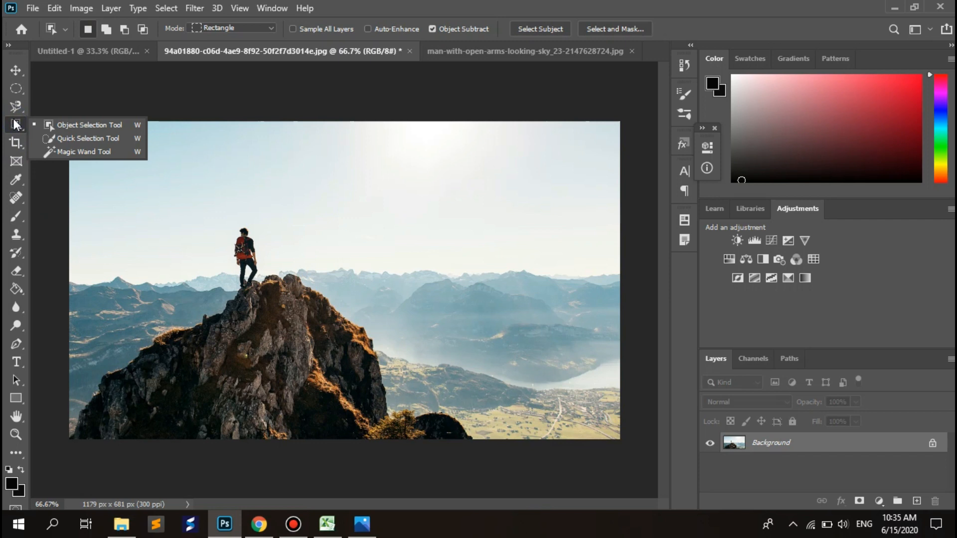
{"action": "key", "text": "c"}
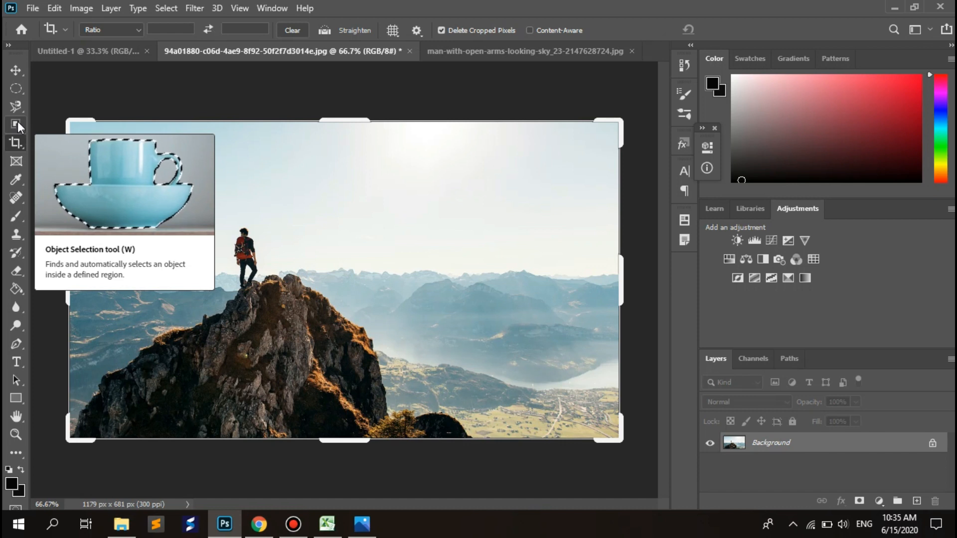
{"action": "left_click", "coordinate": [17, 122]}
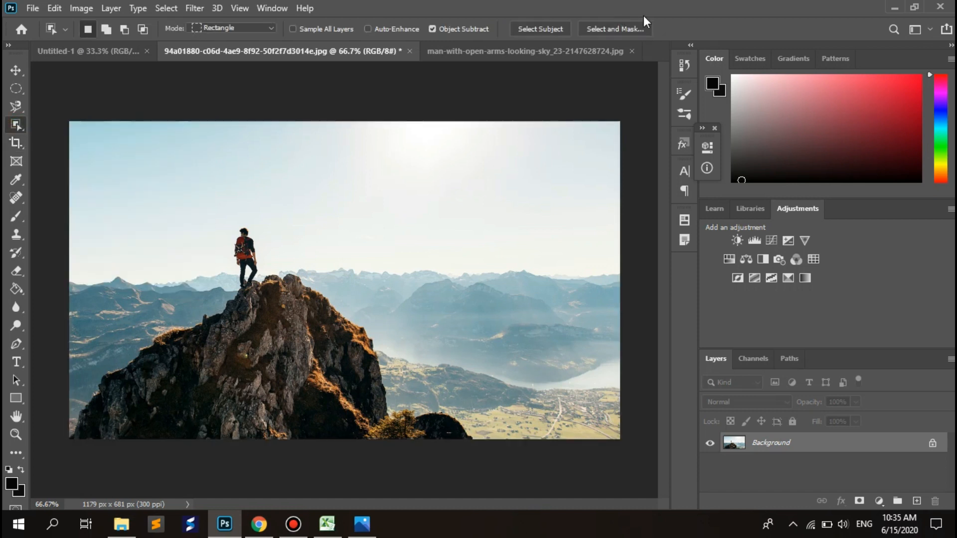
{"action": "left_click", "coordinate": [470, 55]}
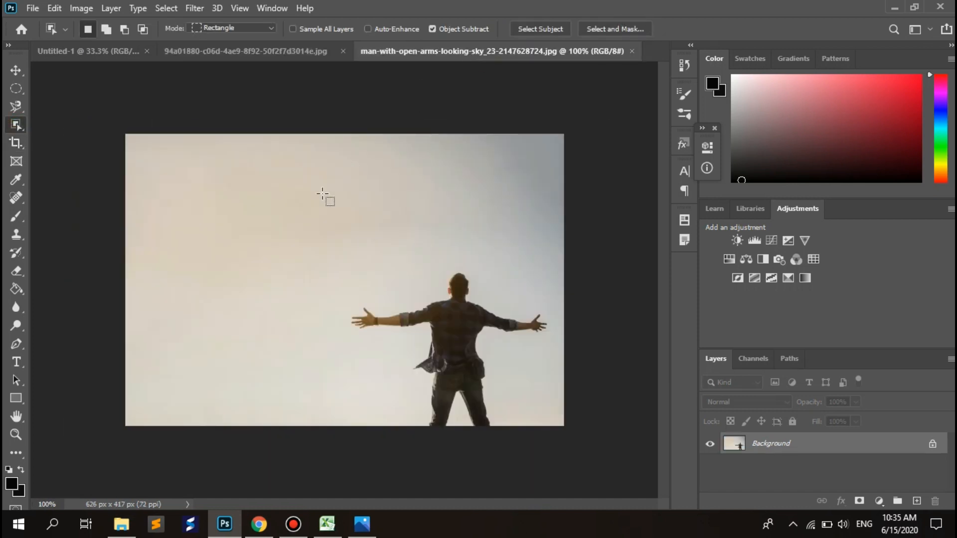
{"action": "left_click_drag", "start_coordinate": [130, 139], "coordinate": [585, 432]}
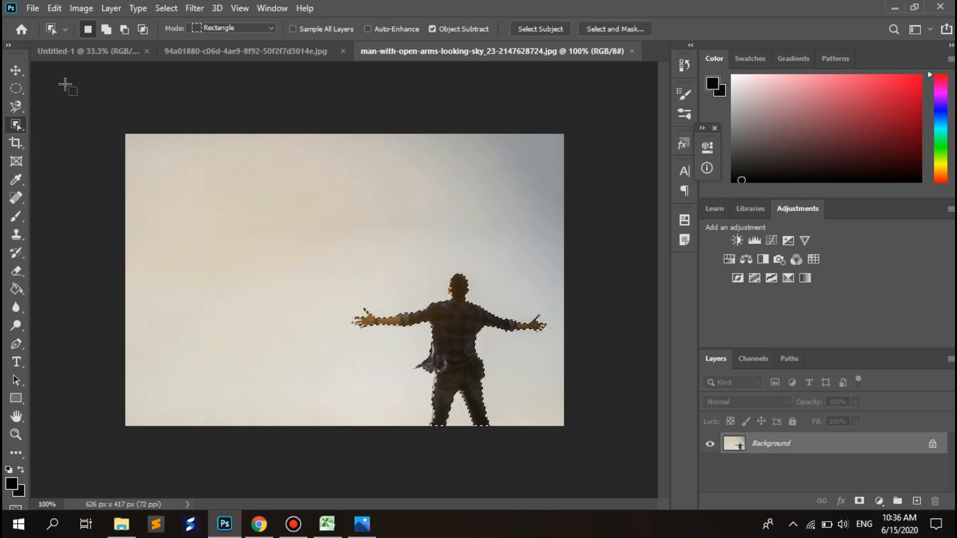
Clear the selection and brush a new one across the man's arms and body with the Quick Selection tool
{"action": "right_click", "coordinate": [17, 126]}
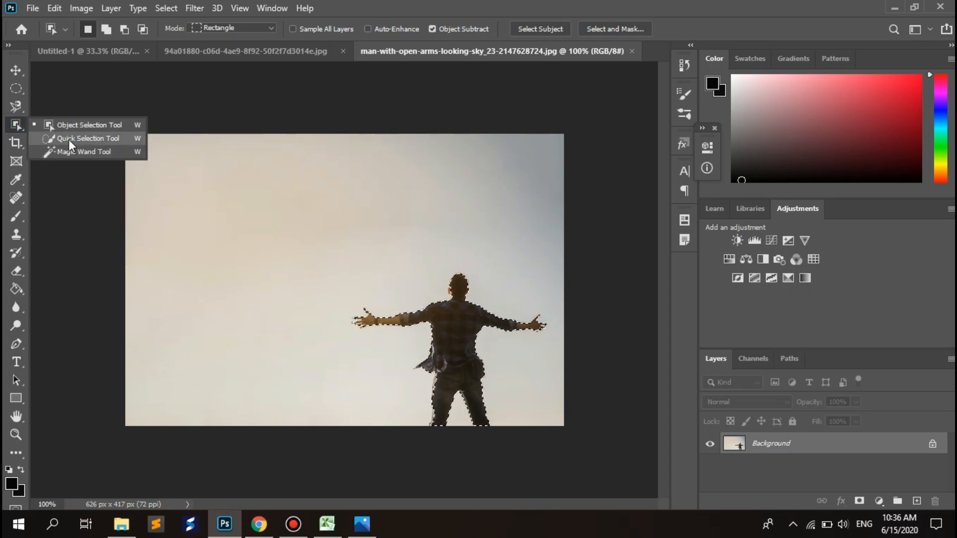
{"action": "left_click", "coordinate": [68, 139]}
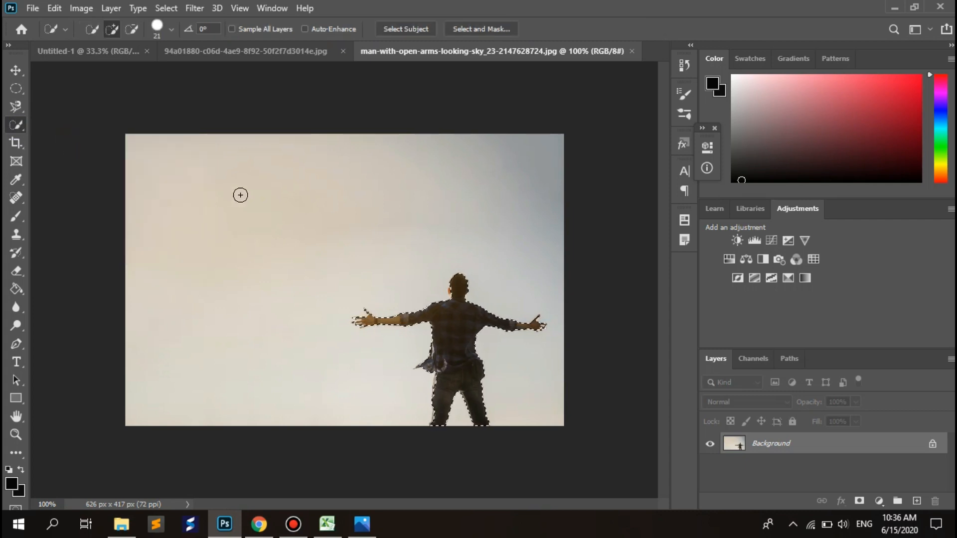
{"action": "key", "text": "ctrl+d"}
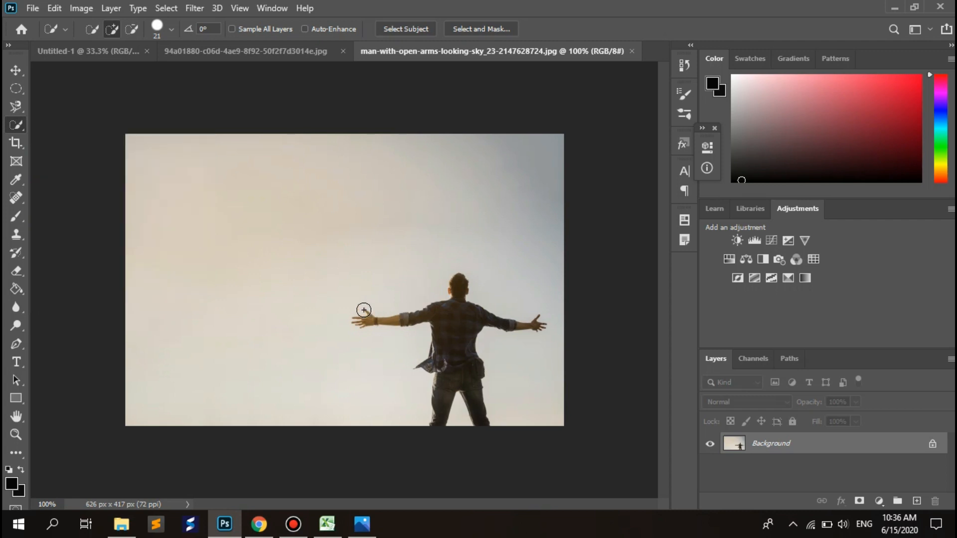
{"action": "mouse_move", "coordinate": [364, 310]}
{"action": "left_mouse_down"}
{"action": "mouse_move", "coordinate": [460, 398]}
{"action": "mouse_move", "coordinate": [513, 417]}
{"action": "mouse_move", "coordinate": [585, 339]}
{"action": "left_mouse_up"}
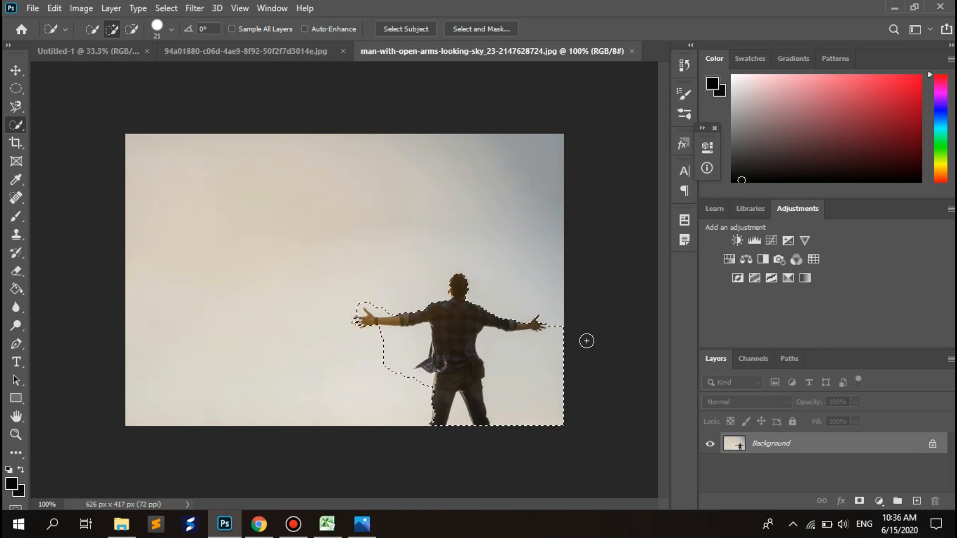
Subtract the excess sky around the man's arms, waist and legs from the quick selection
{"action": "left_click", "coordinate": [131, 29]}
{"action": "mouse_move", "coordinate": [391, 349]}
{"action": "left_mouse_down"}
{"action": "mouse_move", "coordinate": [431, 358]}
{"action": "mouse_move", "coordinate": [429, 366]}
{"action": "mouse_move", "coordinate": [373, 359]}
{"action": "mouse_move", "coordinate": [423, 392]}
{"action": "mouse_move", "coordinate": [407, 338]}
{"action": "left_mouse_up"}
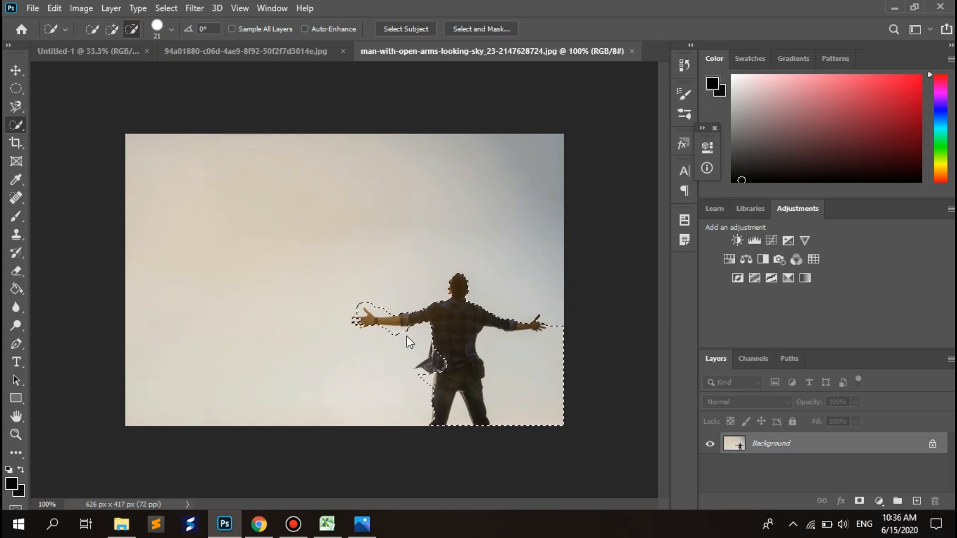
{"action": "left_click_drag", "start_coordinate": [357, 288], "coordinate": [363, 305]}
{"action": "mouse_move", "coordinate": [567, 323]}
{"action": "left_mouse_down"}
{"action": "mouse_move", "coordinate": [562, 340]}
{"action": "mouse_move", "coordinate": [526, 361]}
{"action": "mouse_move", "coordinate": [502, 362]}
{"action": "mouse_move", "coordinate": [490, 350]}
{"action": "mouse_move", "coordinate": [571, 394]}
{"action": "mouse_move", "coordinate": [569, 374]}
{"action": "mouse_move", "coordinate": [512, 393]}
{"action": "mouse_move", "coordinate": [536, 410]}
{"action": "mouse_move", "coordinate": [504, 419]}
{"action": "left_mouse_up"}
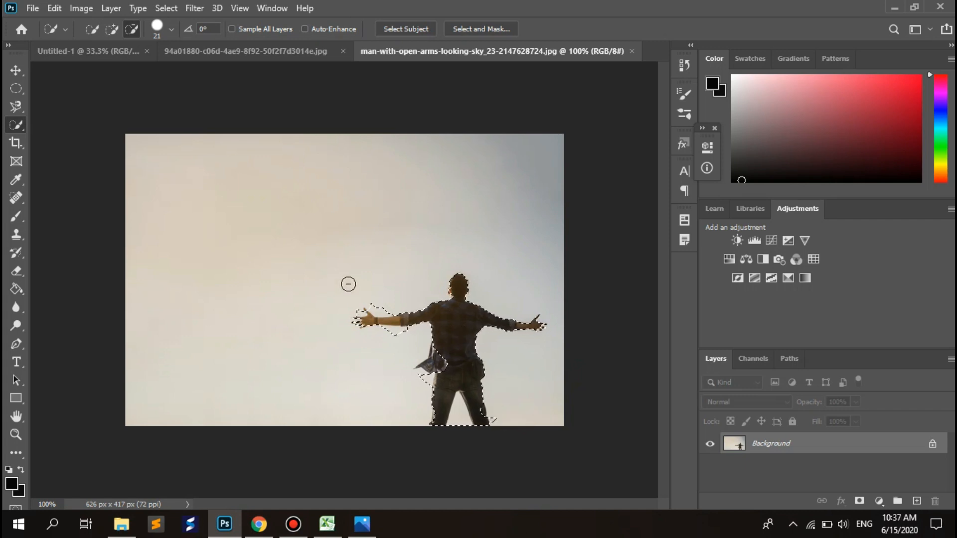
Try moving the selected man slightly down and to the left, undoing the move and all the Quick Selection strokes
{"action": "left_click", "coordinate": [16, 69]}
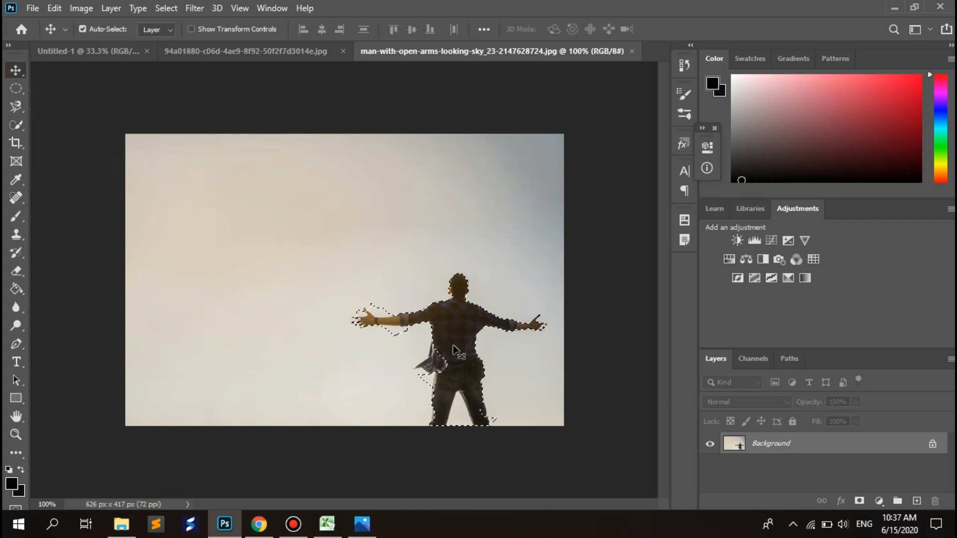
{"action": "mouse_move", "coordinate": [450, 346]}
{"action": "left_mouse_down"}
{"action": "mouse_move", "coordinate": [277, 214]}
{"action": "mouse_move", "coordinate": [240, 354]}
{"action": "mouse_move", "coordinate": [220, 299]}
{"action": "mouse_move", "coordinate": [439, 352]}
{"action": "left_mouse_up"}
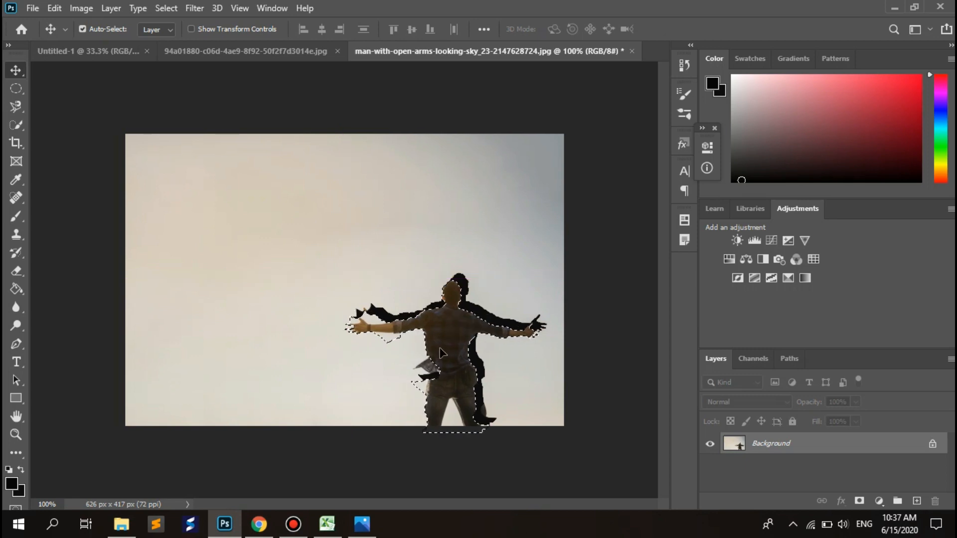
{"action": "key", "text": "ctrl+z"}
{"action": "key", "text": "ctrl+z"}
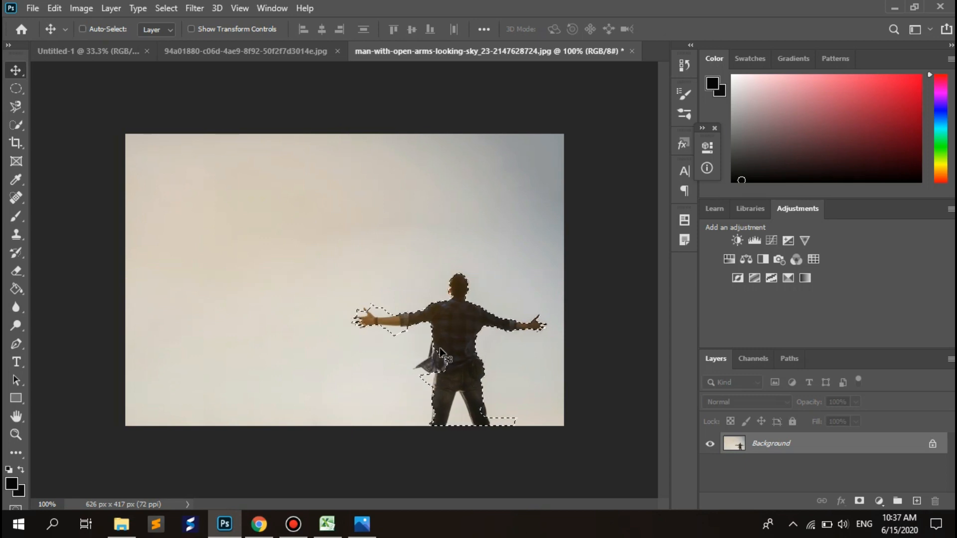
{"action": "key", "text": "ctrl+z"}
{"action": "key", "text": "ctrl+z"}
{"action": "key", "text": "ctrl+z"}
{"action": "key", "text": "ctrl+z"}
{"action": "key", "text": "ctrl+z"}
{"action": "key", "text": "ctrl+z"}
{"action": "key", "text": "ctrl+z"}
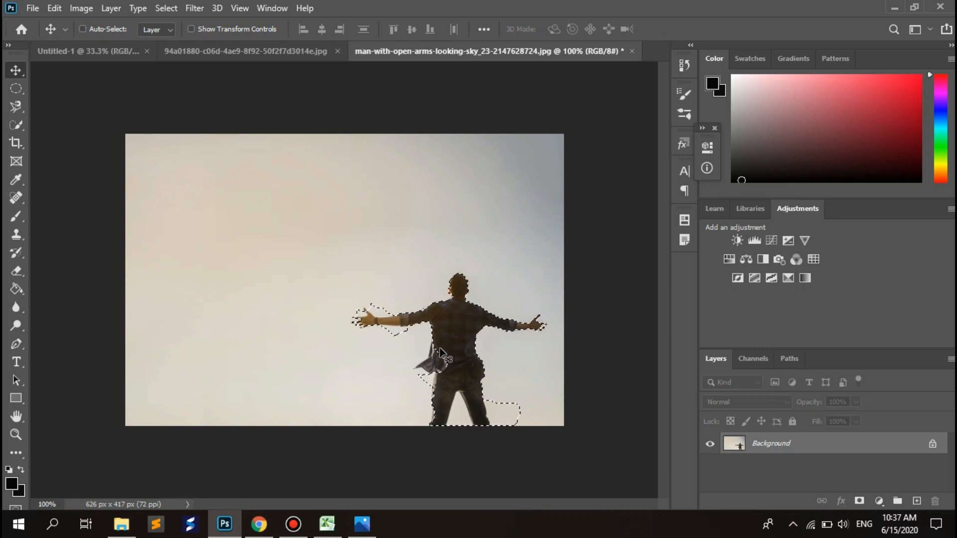
Select the sky around the man with the Magic Wand tool, clearing the first selection and resampling higher in the sky
{"action": "left_click", "coordinate": [16, 127]}
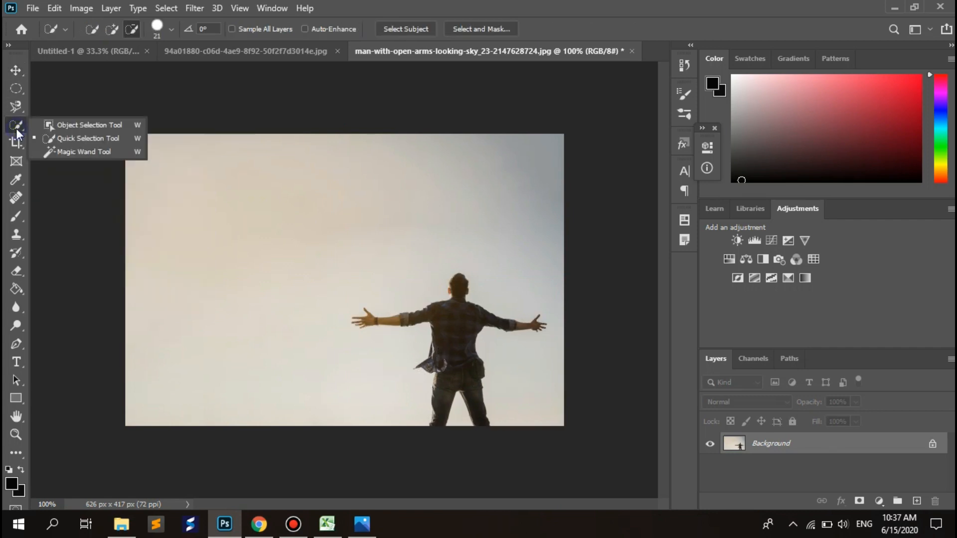
{"action": "left_click", "coordinate": [62, 152]}
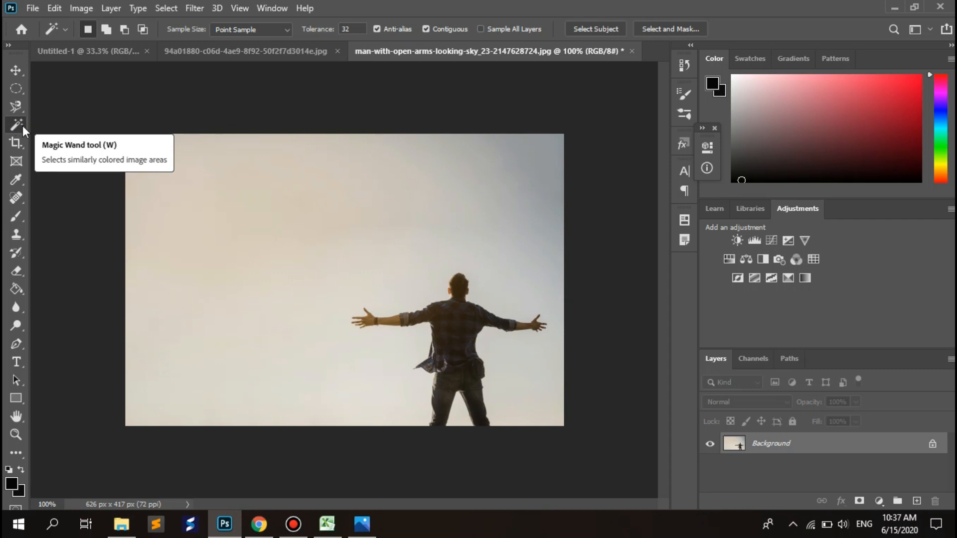
{"action": "left_click", "coordinate": [384, 273]}
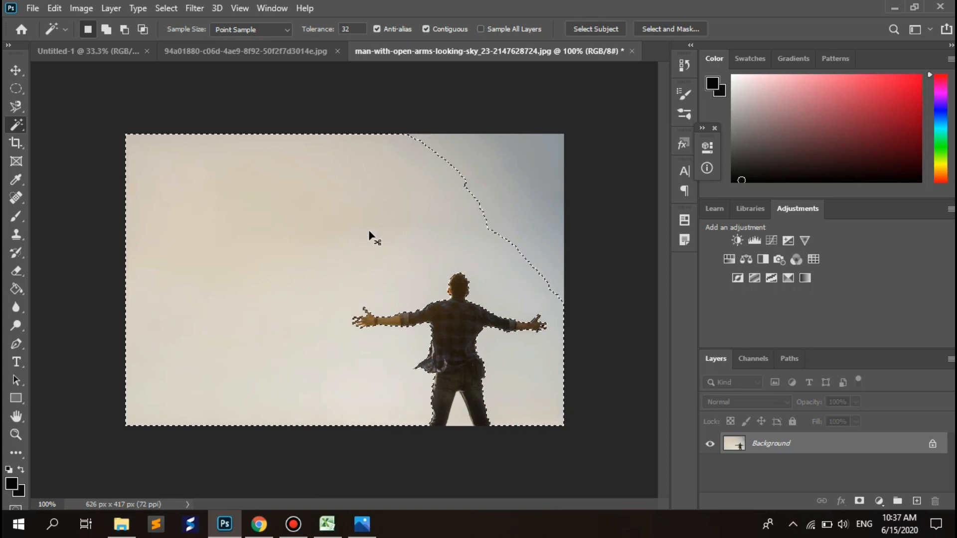
{"action": "key", "text": "ctrl+d"}
{"action": "left_click", "coordinate": [387, 432]}
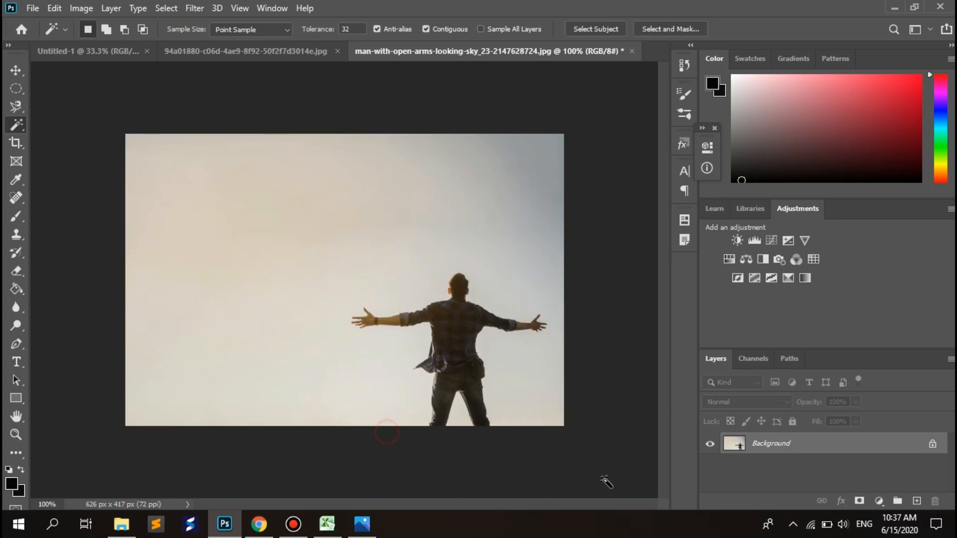
{"action": "left_click", "coordinate": [455, 163]}
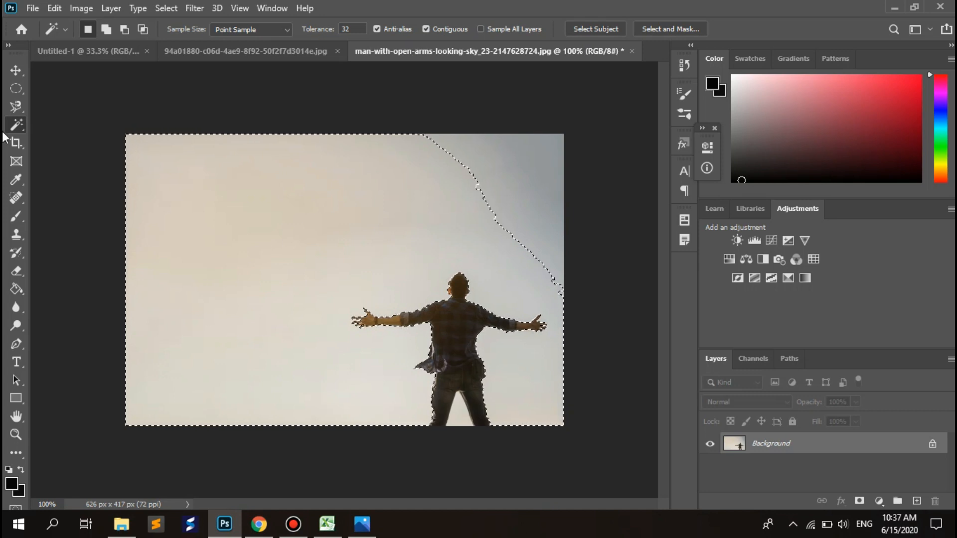
Apply a crop covering the whole image with the Crop tool, redraw the full-image crop frame, and leave it for the Move tool
{"action": "left_click", "coordinate": [16, 144]}
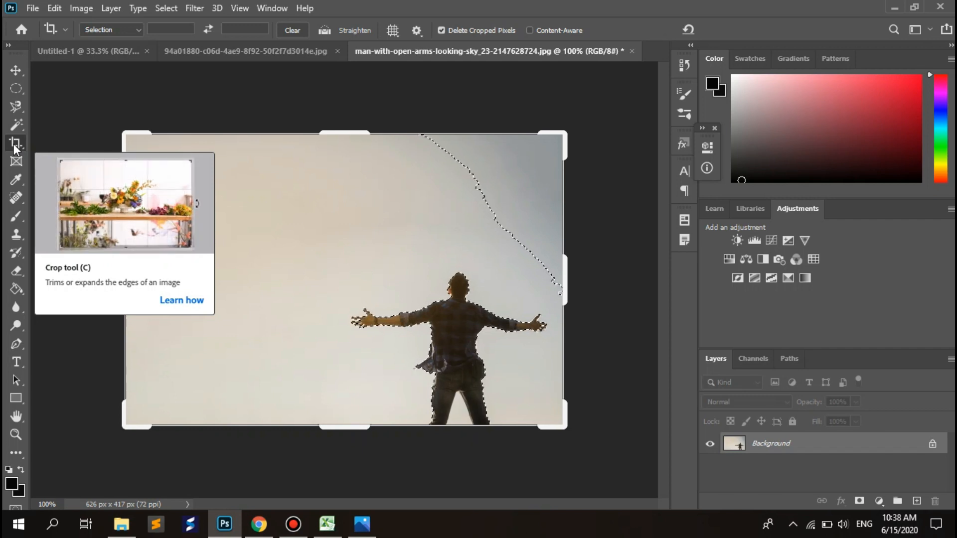
{"action": "left_click", "coordinate": [297, 238]}
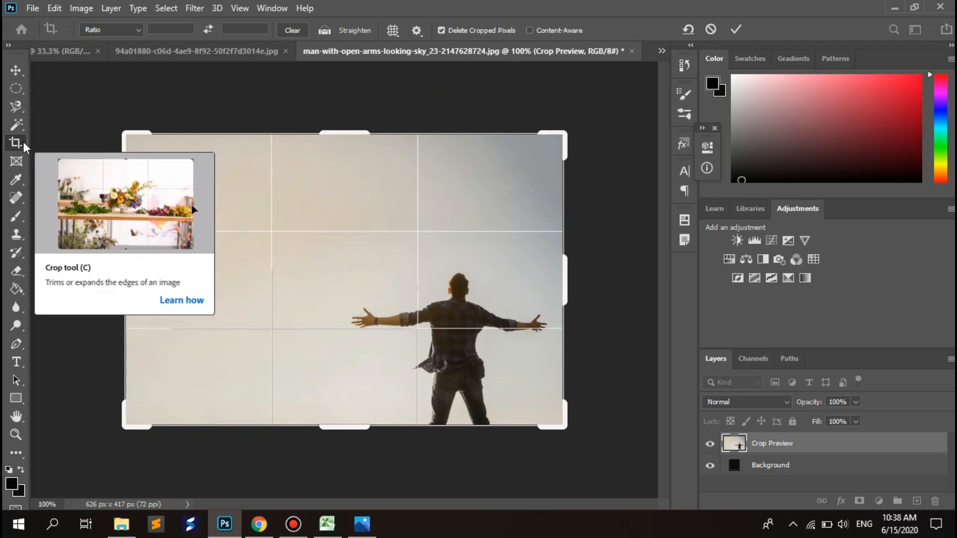
{"action": "key", "text": "Return"}
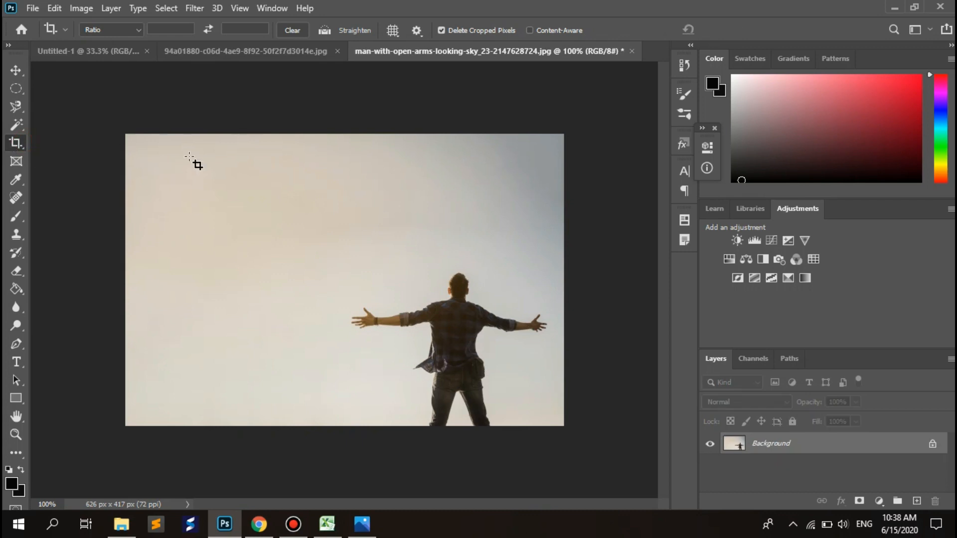
{"action": "left_click_drag", "start_coordinate": [124, 133], "coordinate": [570, 432]}
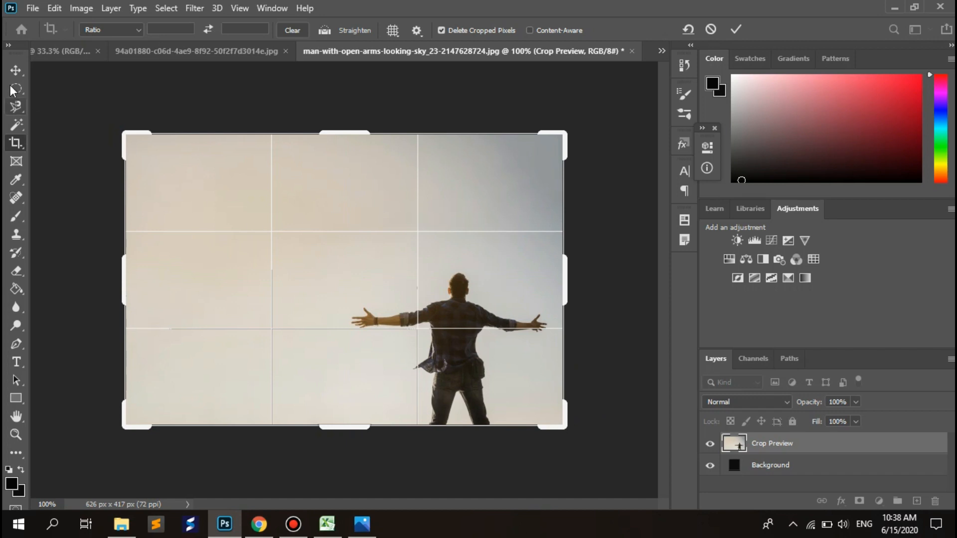
{"action": "left_click", "coordinate": [15, 70]}
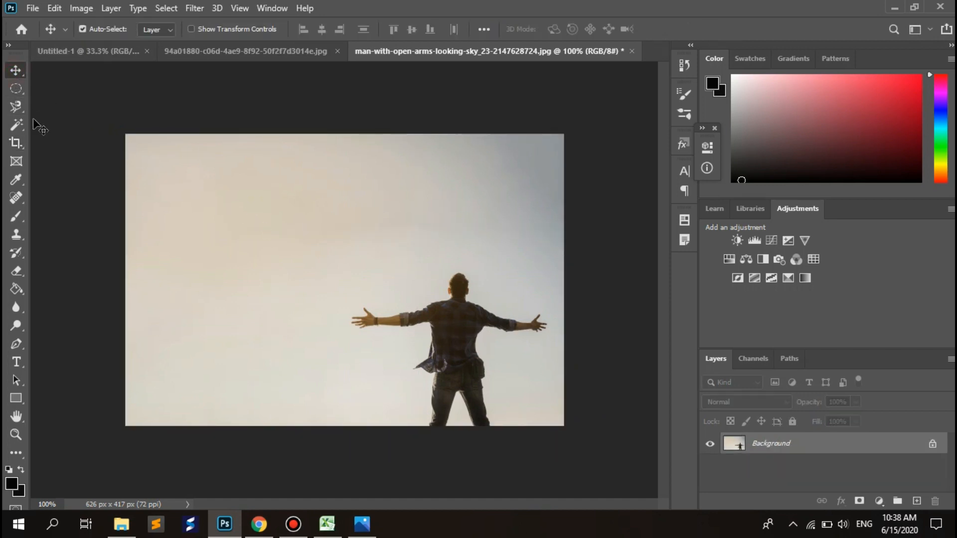
Try adjusting the image within the full-image frame with the Crop tool and undo the adjustment
{"action": "left_click", "coordinate": [17, 144]}
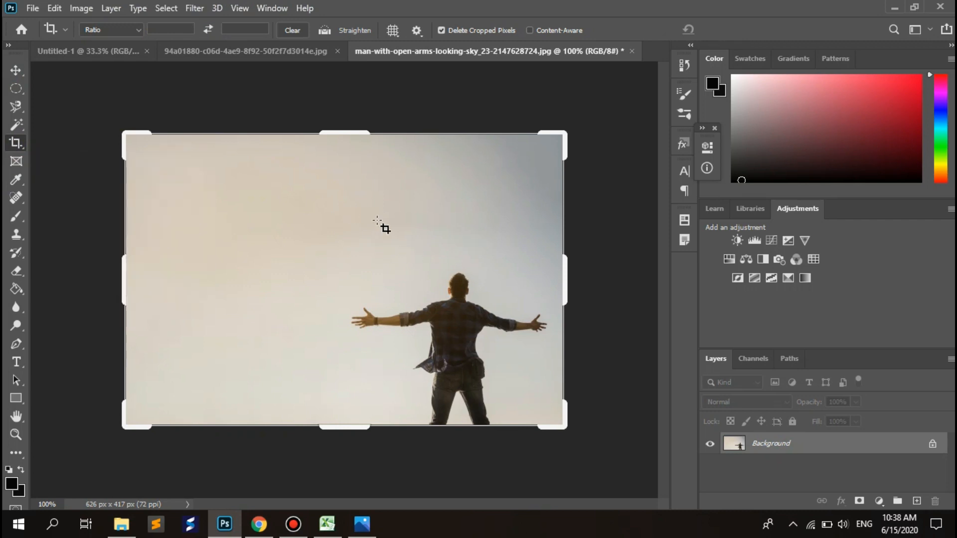
{"action": "left_click_drag", "start_coordinate": [309, 303], "coordinate": [377, 319]}
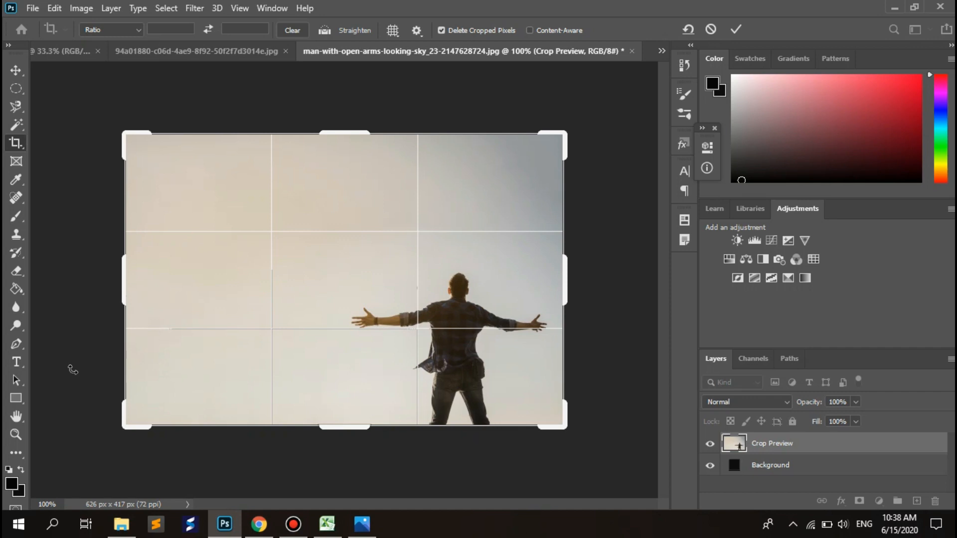
{"action": "key", "text": "ctrl+z"}
{"action": "key", "text": "ctrl+z"}
Extend the canvas beyond both sides of the image with the Perspective Crop tool, to about 806 by 418 px
{"action": "right_click", "coordinate": [16, 143]}
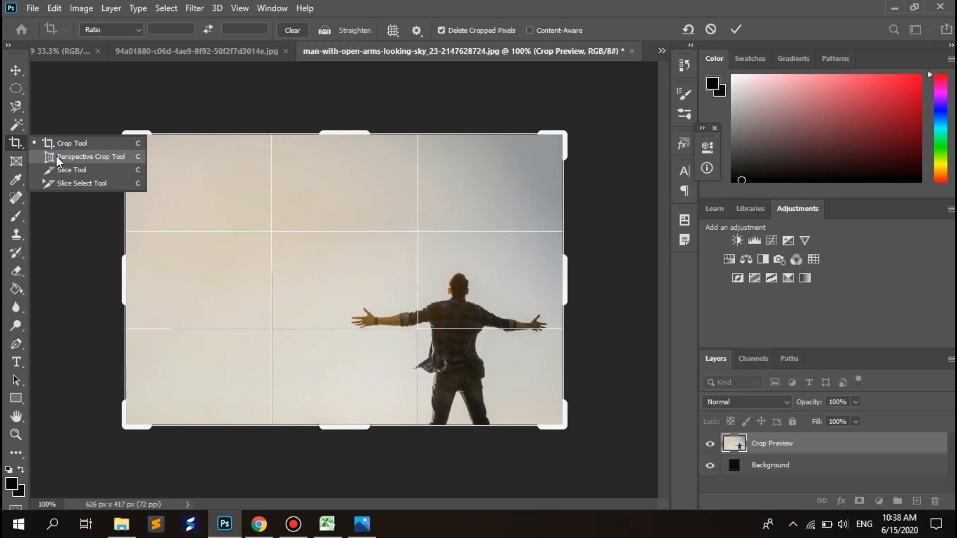
{"action": "left_click", "coordinate": [56, 156]}
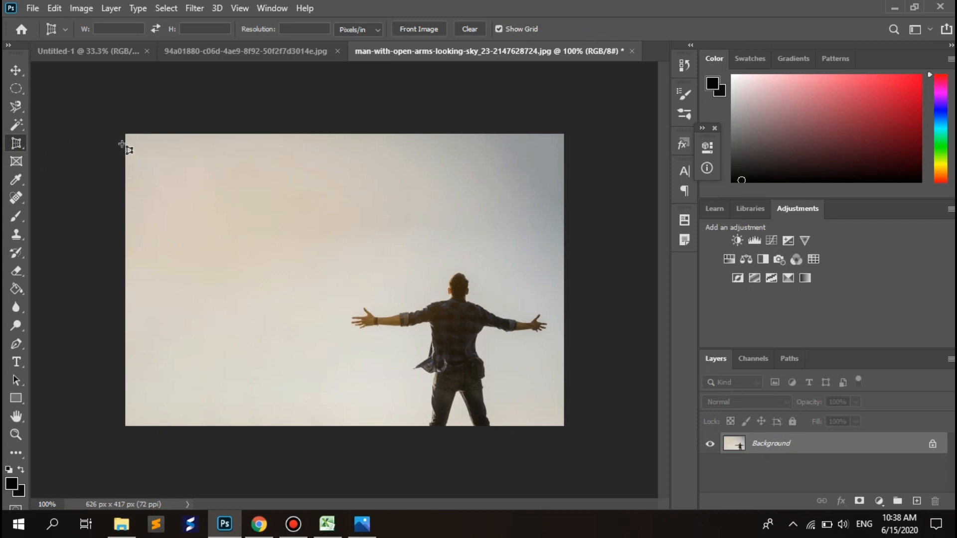
{"action": "left_click_drag", "start_coordinate": [126, 135], "coordinate": [559, 422]}
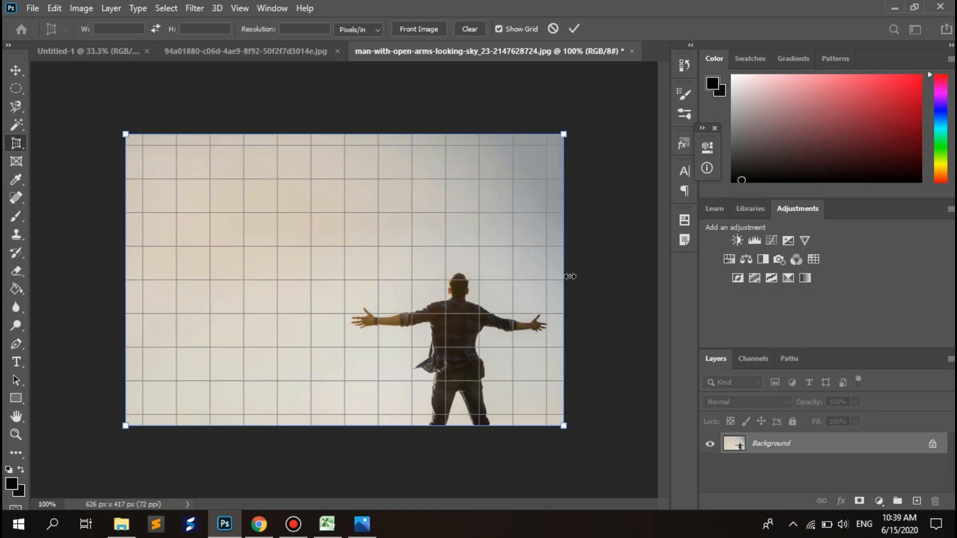
{"action": "left_click_drag", "start_coordinate": [566, 279], "coordinate": [626, 279]}
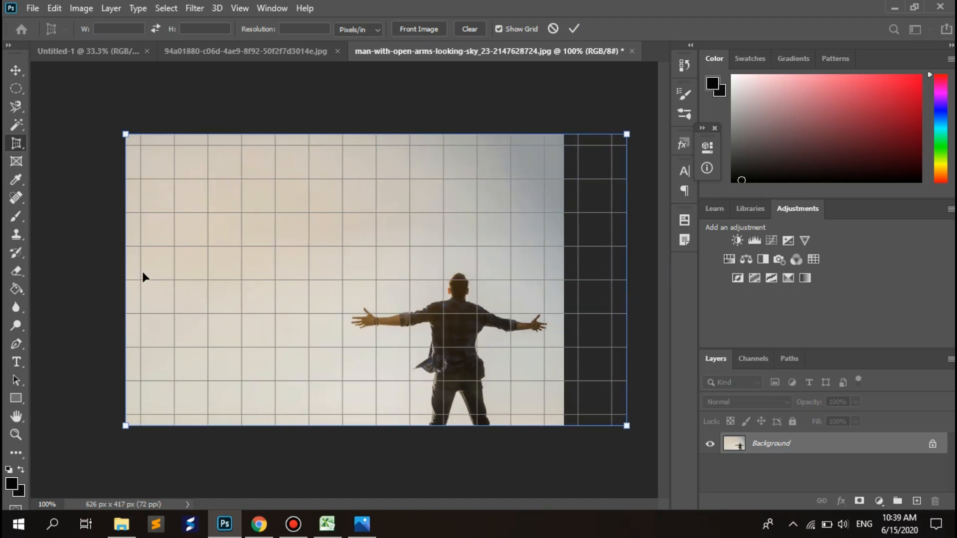
{"action": "left_click_drag", "start_coordinate": [125, 268], "coordinate": [61, 262]}
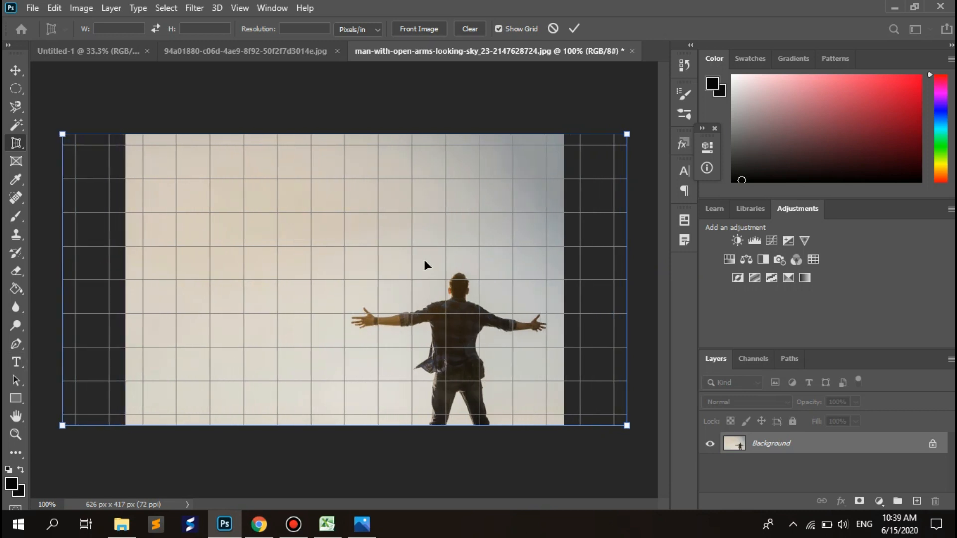
{"action": "key", "text": "Return"}
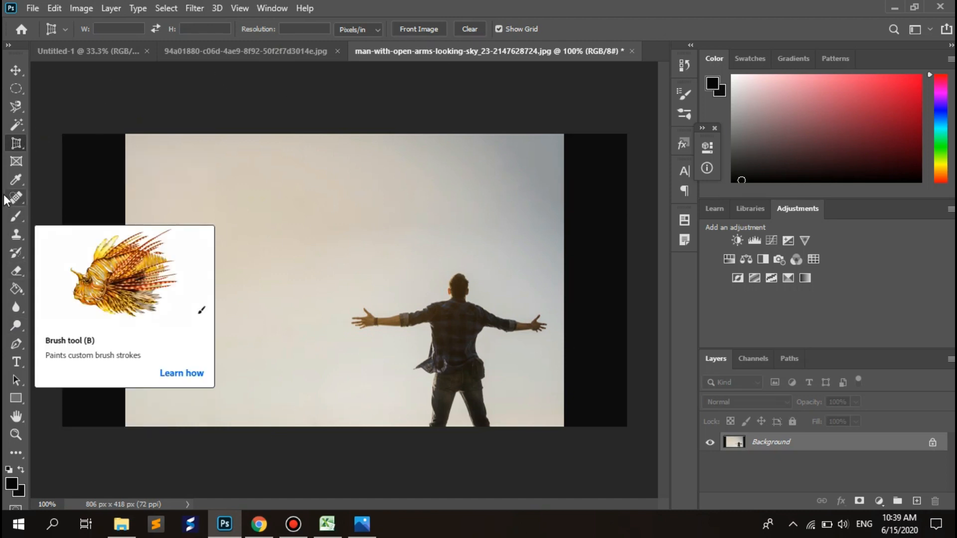
Draw a small rectangular slice in the upper-left part of the sky with the Slice tool
{"action": "right_click", "coordinate": [17, 145]}
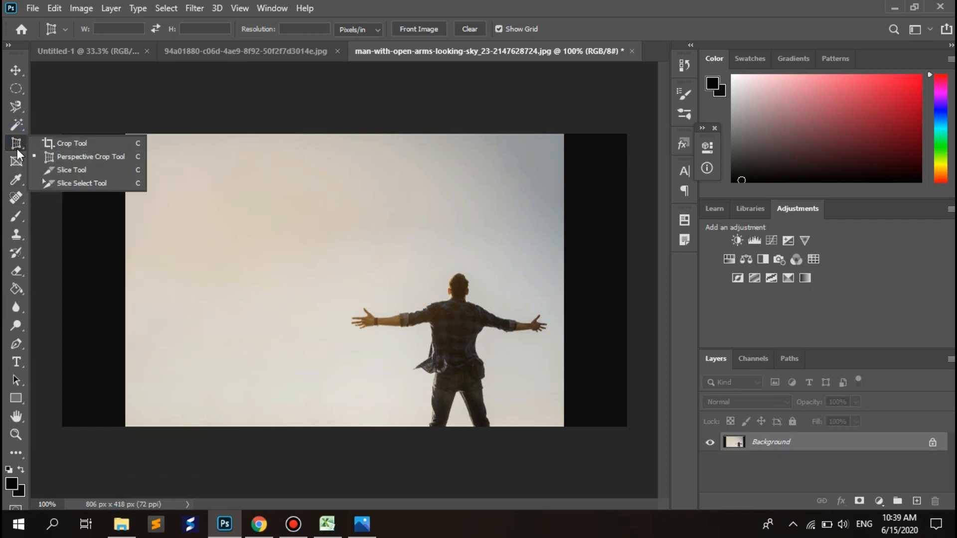
{"action": "left_click", "coordinate": [56, 171]}
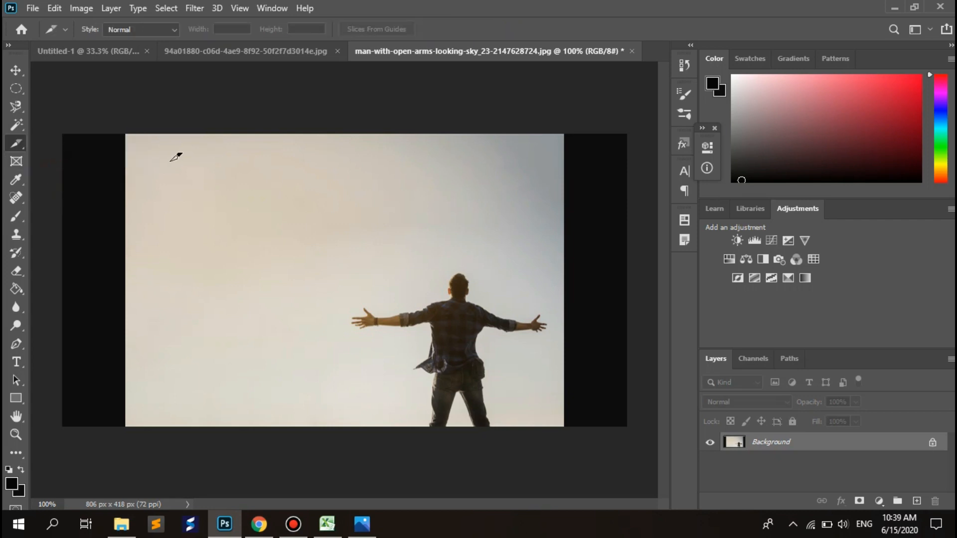
{"action": "left_click_drag", "start_coordinate": [169, 161], "coordinate": [202, 205]}
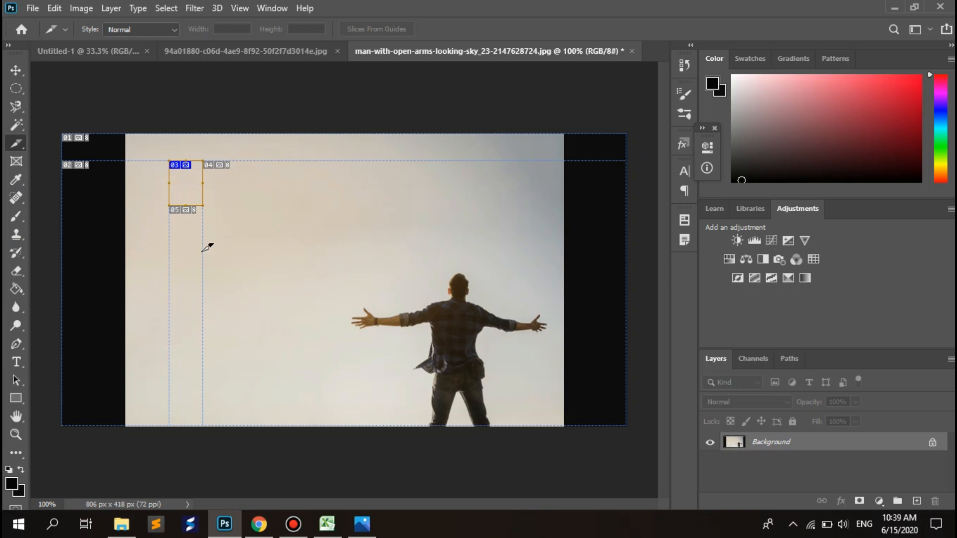
Select the large automatic slice that contains the man with the Slice Select tool
{"action": "right_click", "coordinate": [13, 145]}
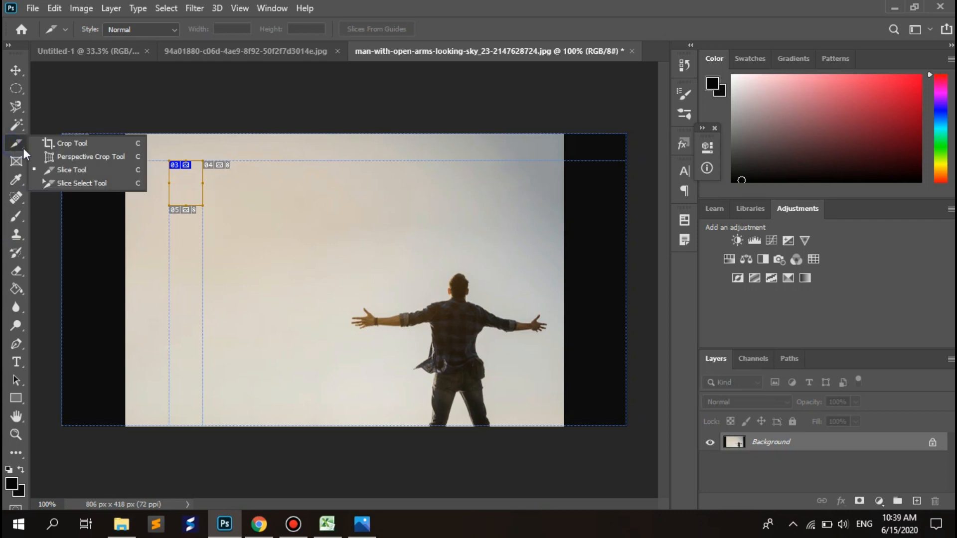
{"action": "left_click", "coordinate": [95, 183]}
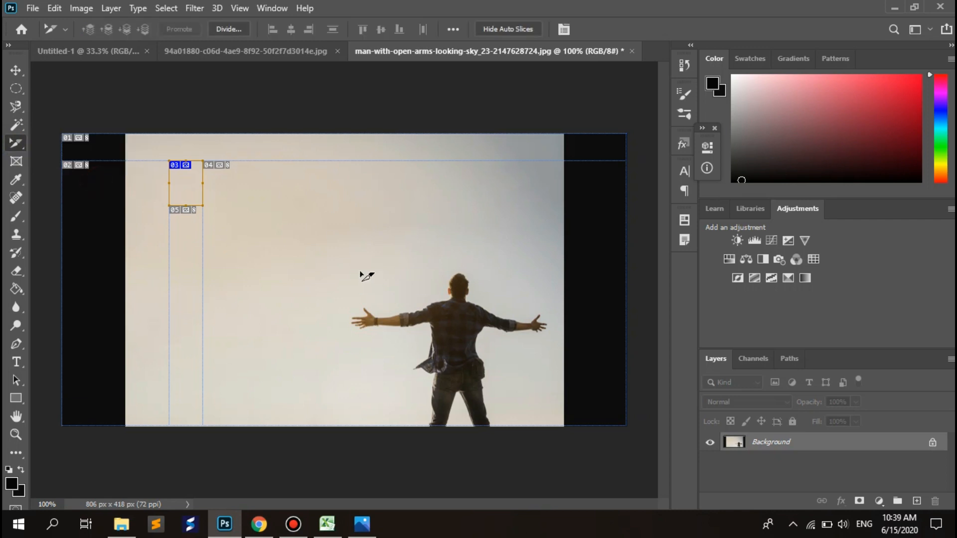
{"action": "left_click", "coordinate": [264, 233]}
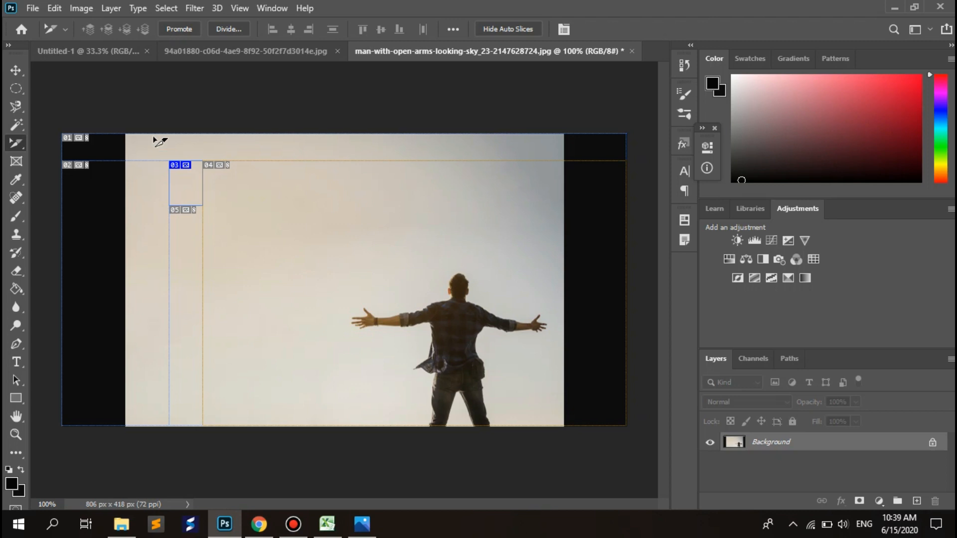
Leave the slice for the Magic Wand tool and undo both the small slice and the perspective crop
{"action": "left_click", "coordinate": [16, 125]}
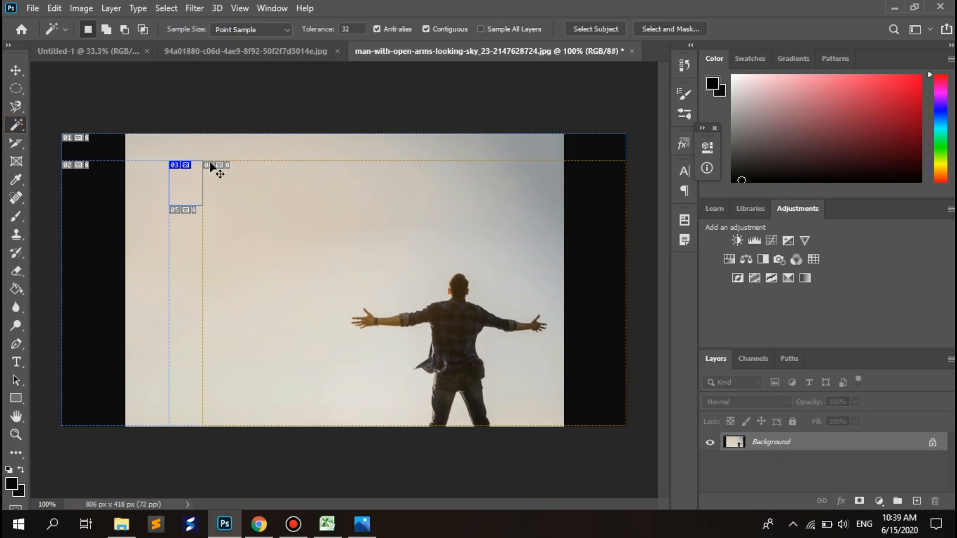
{"action": "key", "text": "ctrl+z"}
{"action": "key", "text": "ctrl+z"}
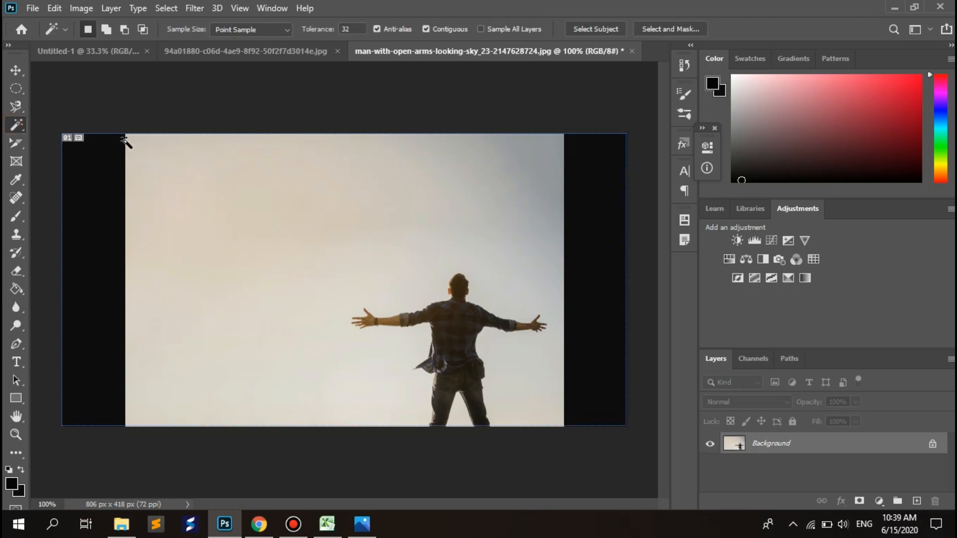
{"action": "key", "text": "ctrl+z"}
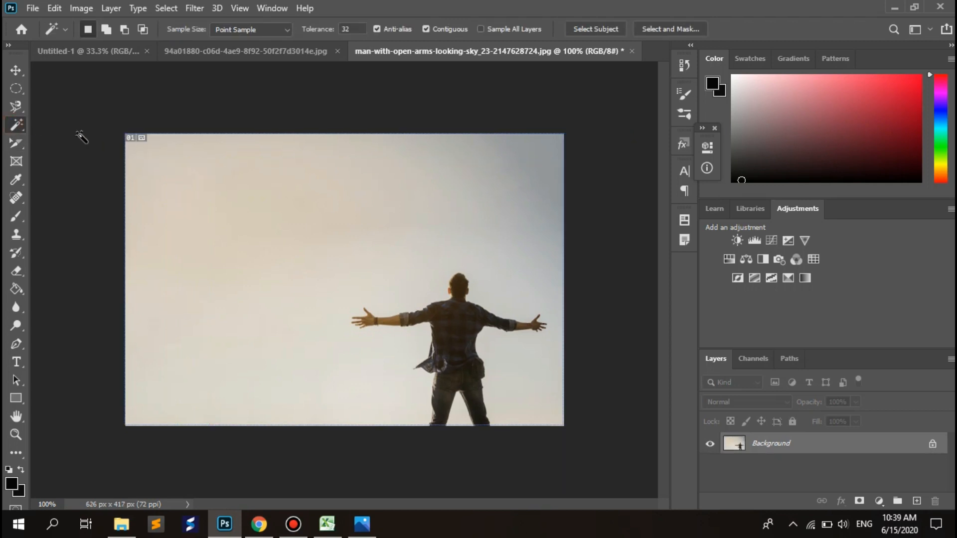
Select the slice covering the whole image with the Slice Select tool
{"action": "left_click", "coordinate": [15, 144]}
{"action": "left_click", "coordinate": [59, 183]}
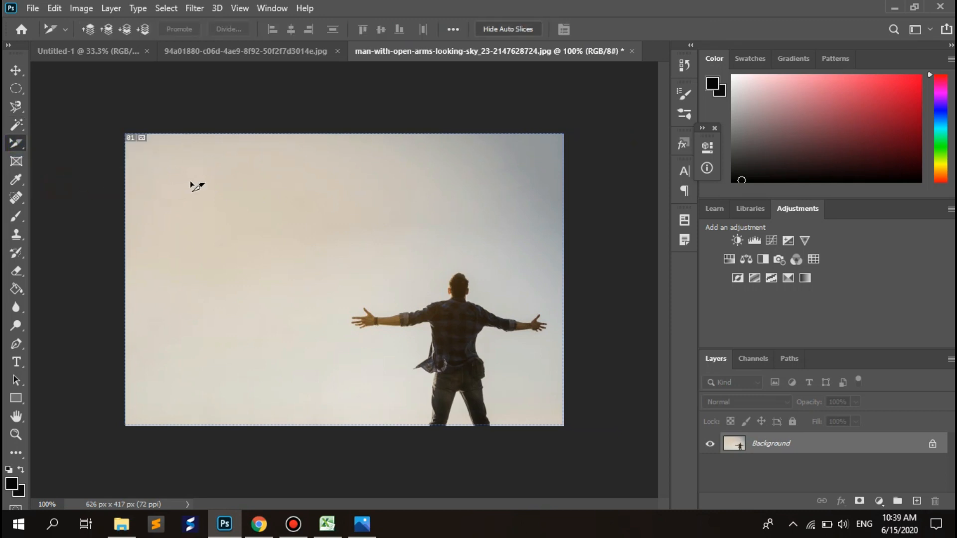
{"action": "left_click", "coordinate": [192, 187]}
{"action": "left_click", "coordinate": [296, 218]}
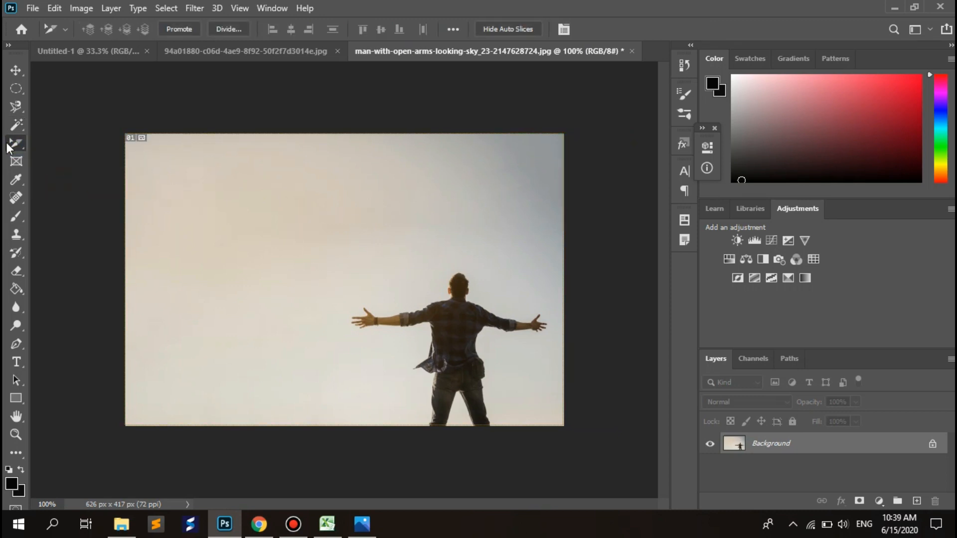
{"action": "left_click", "coordinate": [19, 156]}
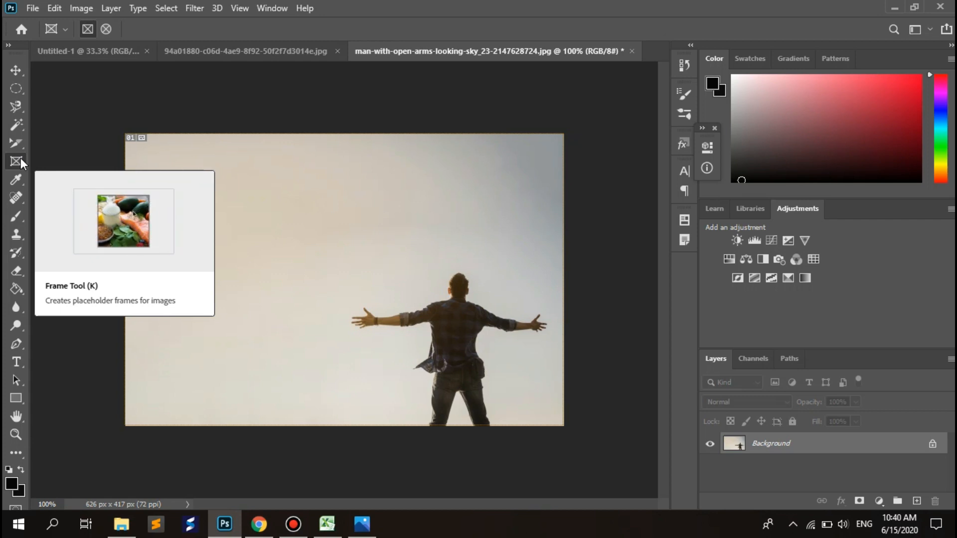
{"action": "left_click", "coordinate": [21, 159]}
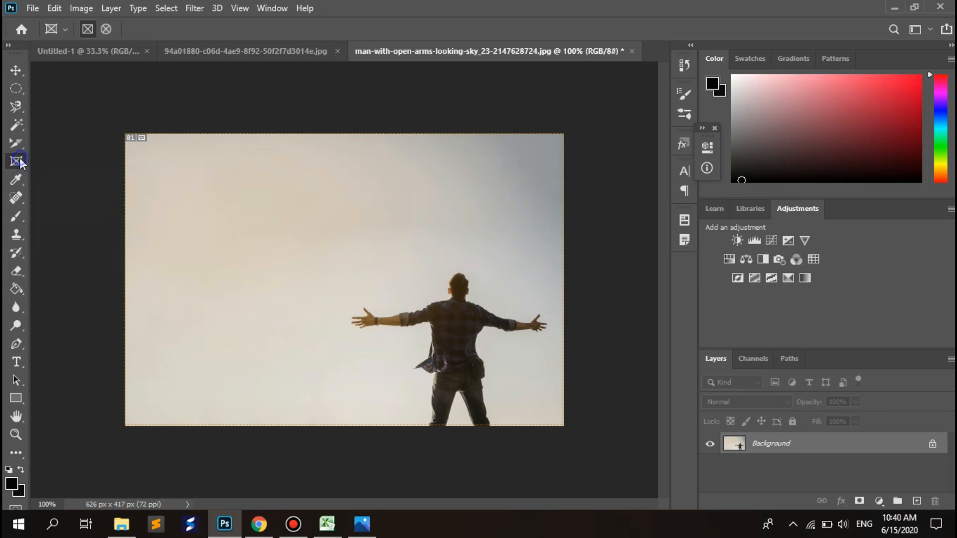
{"action": "left_click", "coordinate": [16, 180]}
{"action": "left_click", "coordinate": [16, 161]}
{"action": "left_click", "coordinate": [15, 145]}
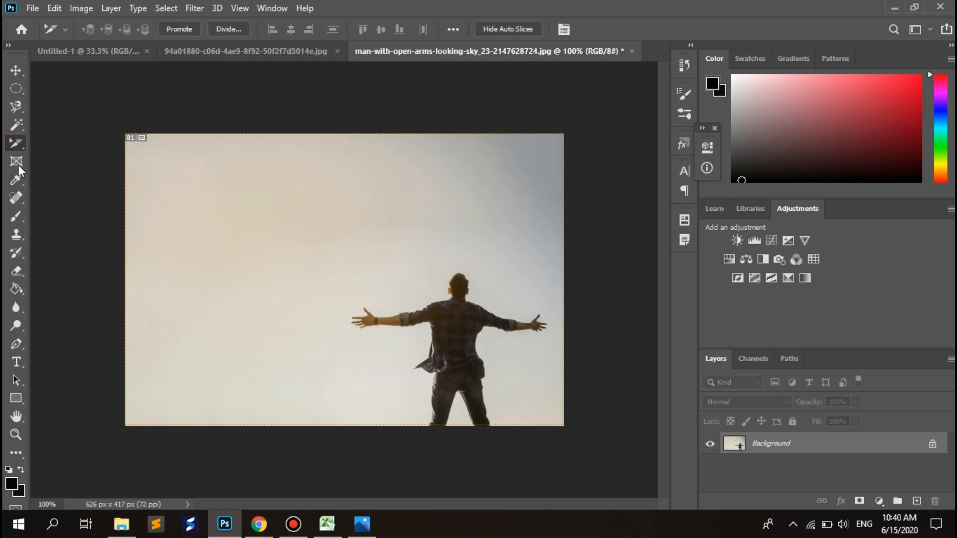
{"action": "left_click", "coordinate": [17, 163]}
{"action": "left_click", "coordinate": [17, 164]}
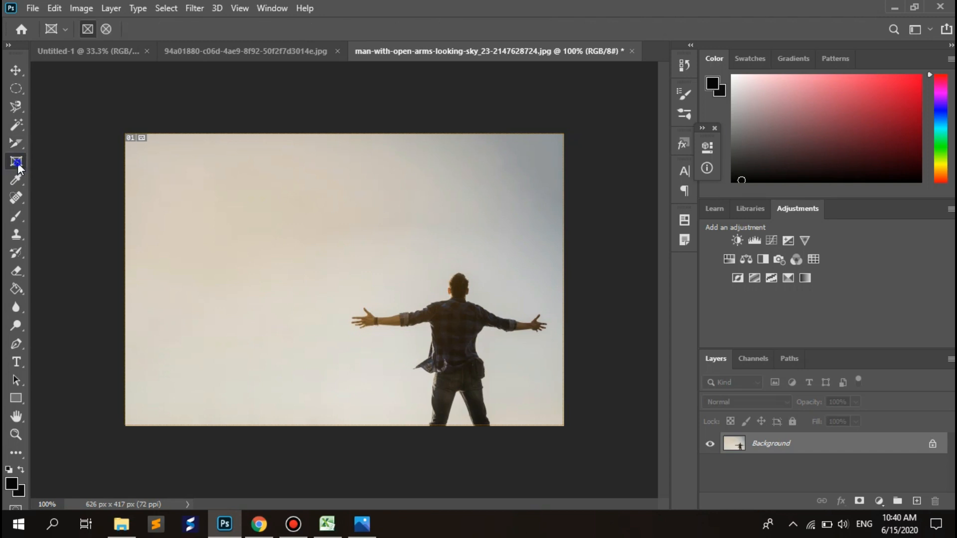
{"action": "left_click", "coordinate": [13, 164]}
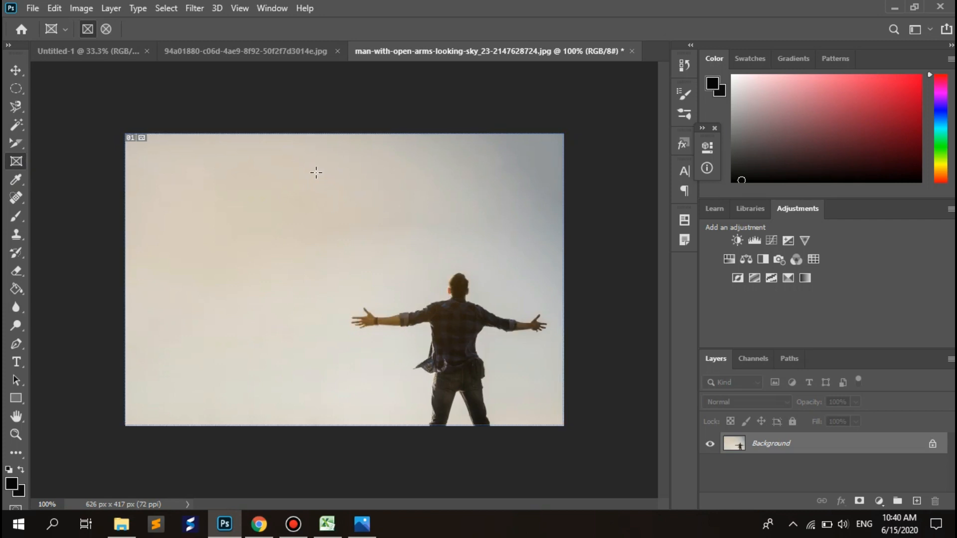
{"action": "left_click", "coordinate": [15, 173]}
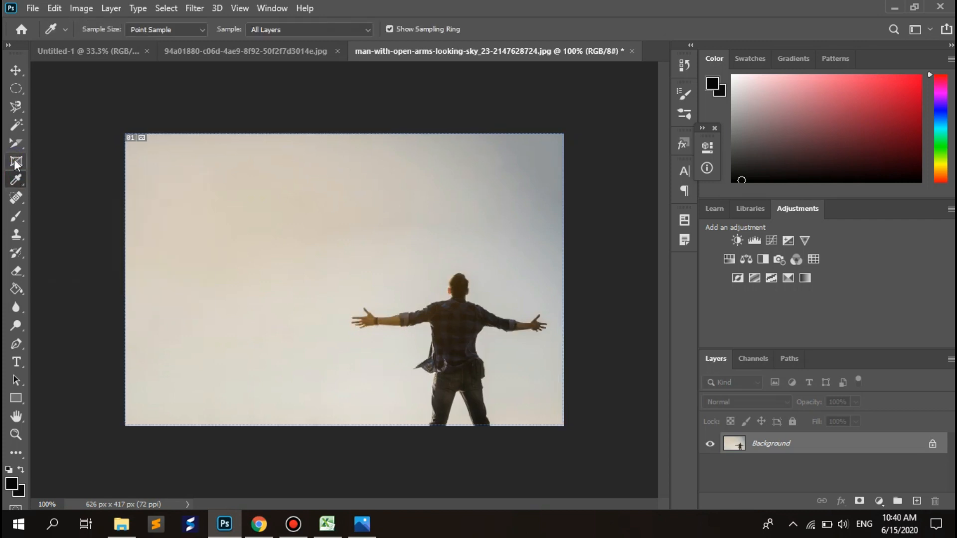
Draw a rectangular placeholder frame about 402 by 197 px in the upper-left sky with the Frame tool
{"action": "left_click", "coordinate": [14, 161]}
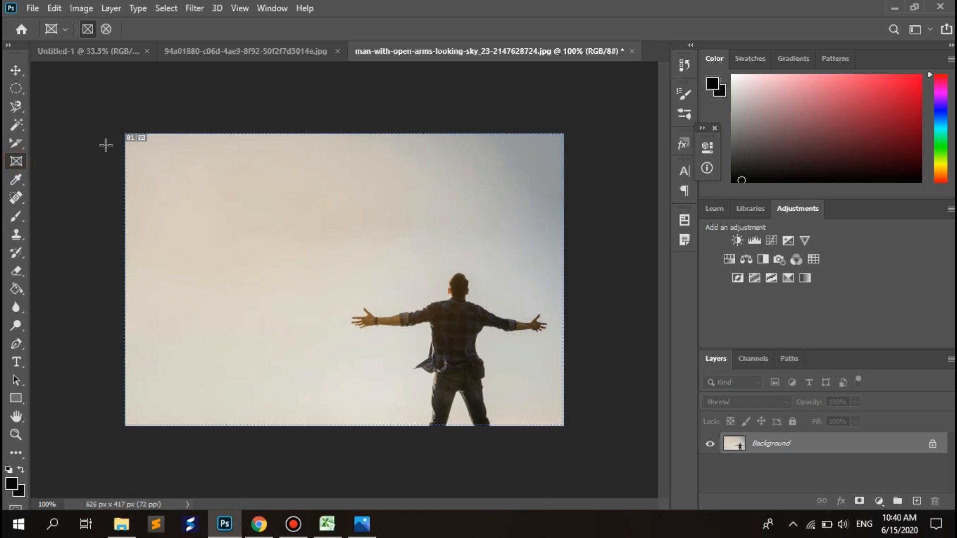
{"action": "left_click_drag", "start_coordinate": [142, 152], "coordinate": [407, 275]}
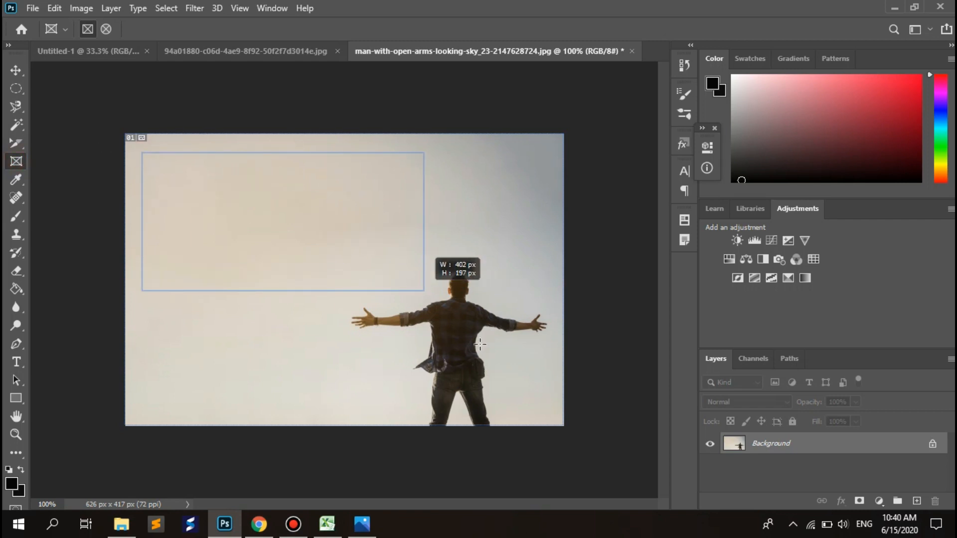
{"action": "left_click_drag", "start_coordinate": [480, 344], "coordinate": [304, 287]}
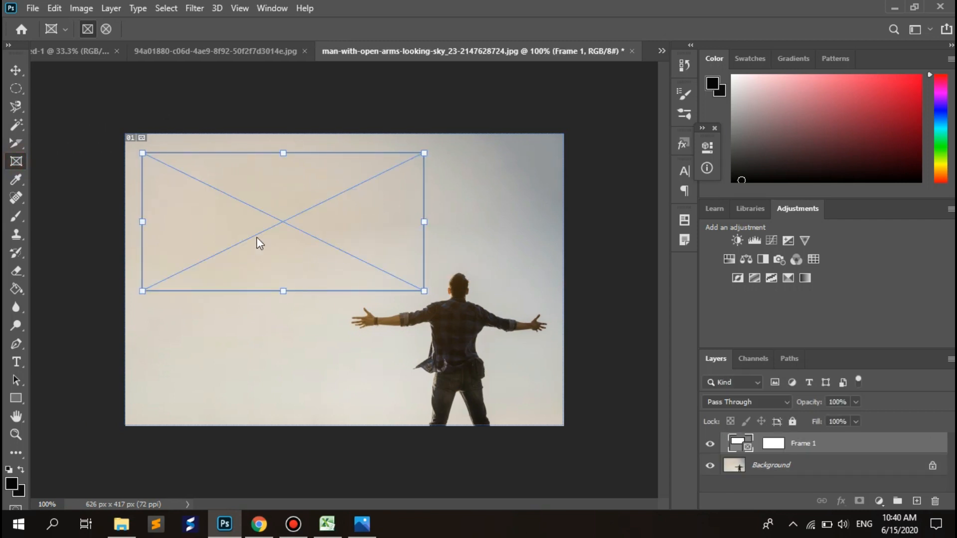
Move the frame about 128 px right and 110 px down, and undo both the move and the frame
{"action": "left_click", "coordinate": [16, 71]}
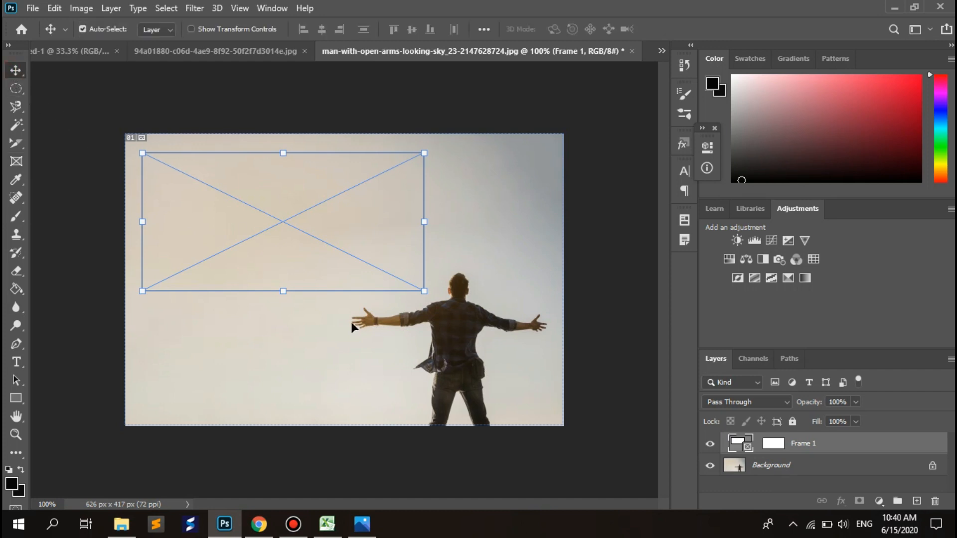
{"action": "left_click_drag", "start_coordinate": [284, 217], "coordinate": [374, 294]}
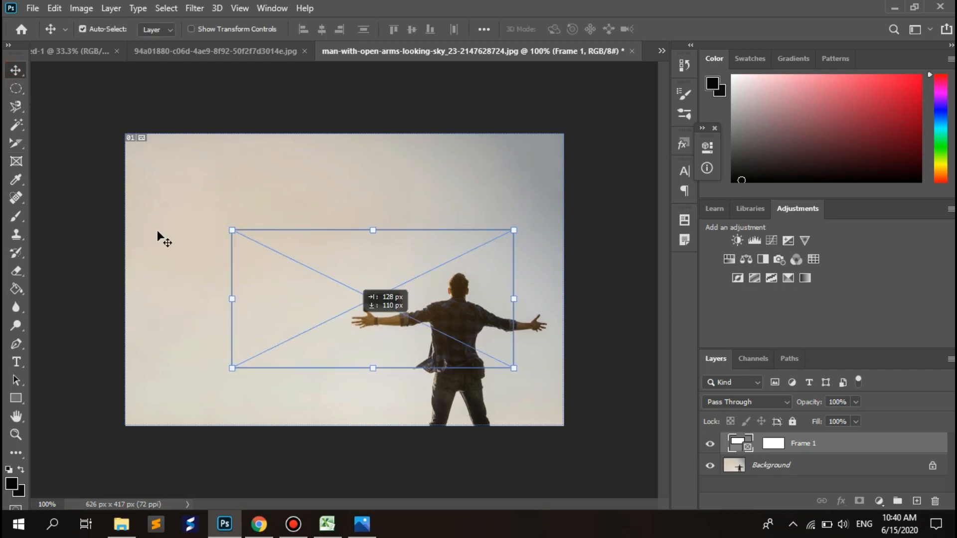
{"action": "left_click", "coordinate": [16, 161]}
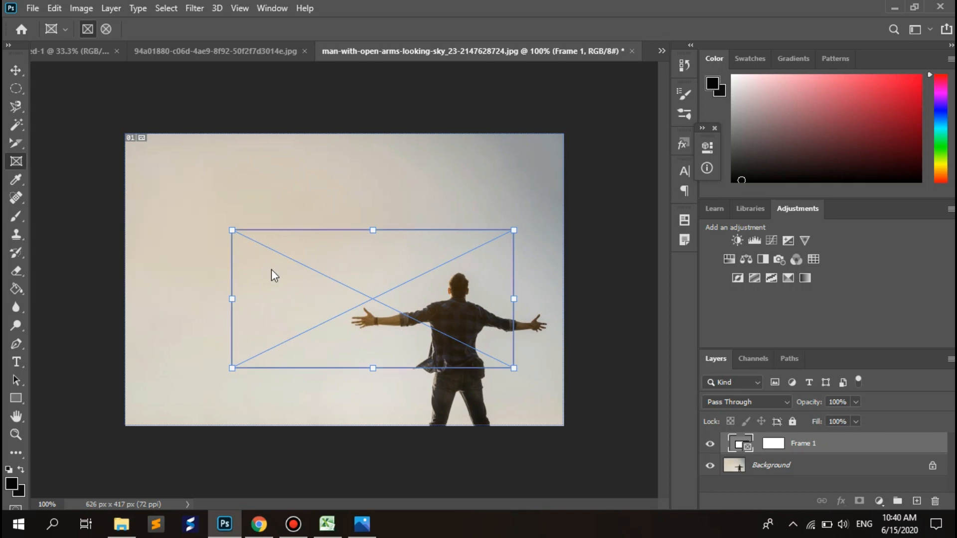
{"action": "key", "text": "ctrl+z"}
{"action": "key", "text": "ctrl+z"}
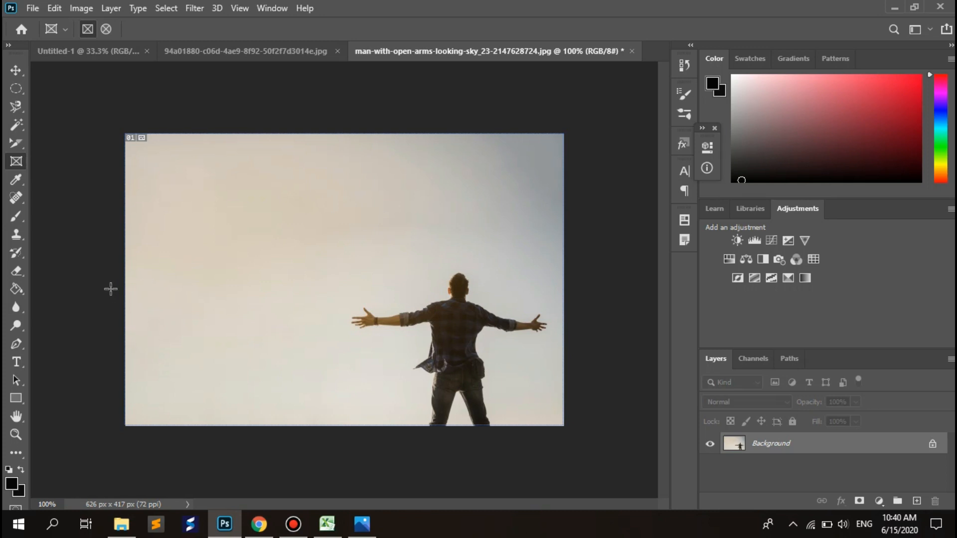
{"action": "left_click", "coordinate": [15, 184]}
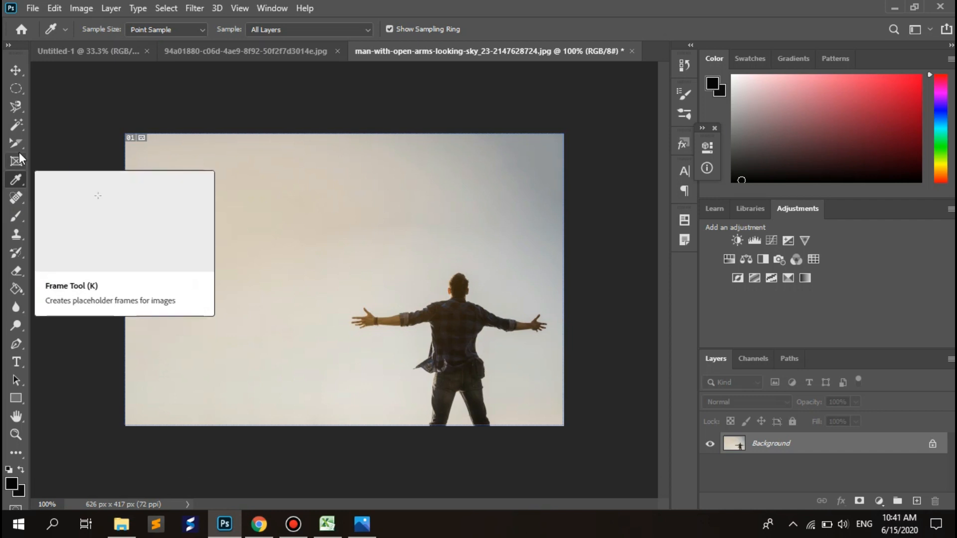
{"action": "left_click", "coordinate": [24, 176]}
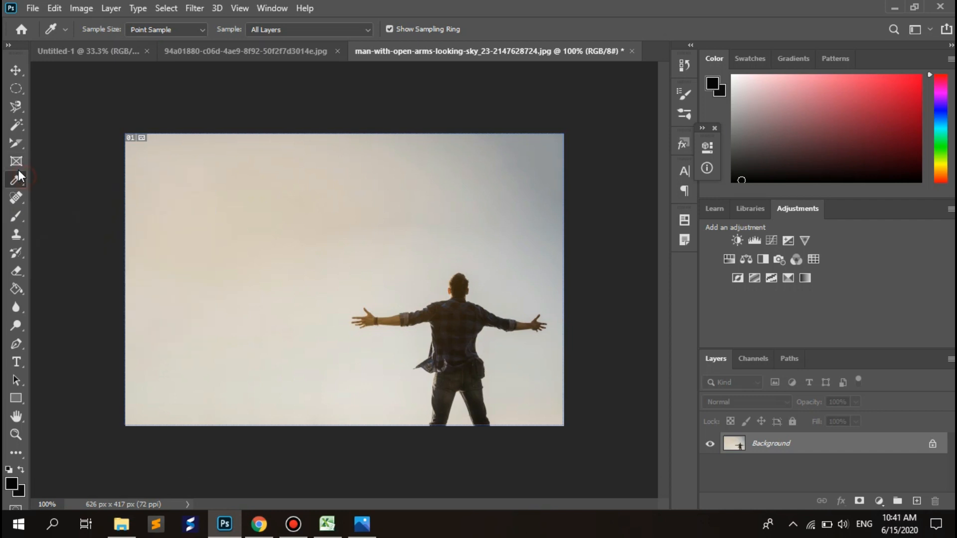
{"action": "key", "text": "k"}
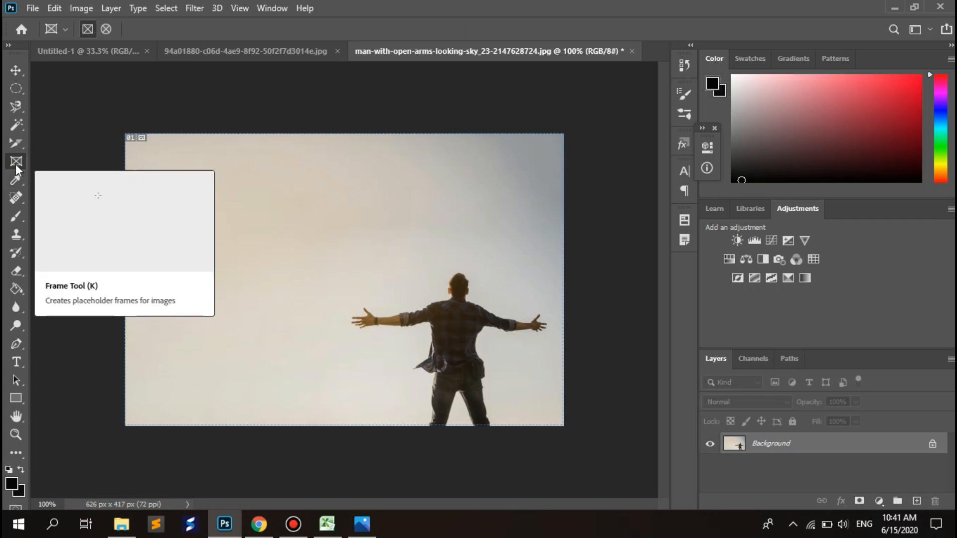
Sample the dark brown of the man's shirt back as the foreground colour with the Eyedropper tool
{"action": "left_click", "coordinate": [17, 176]}
{"action": "left_click", "coordinate": [18, 195]}
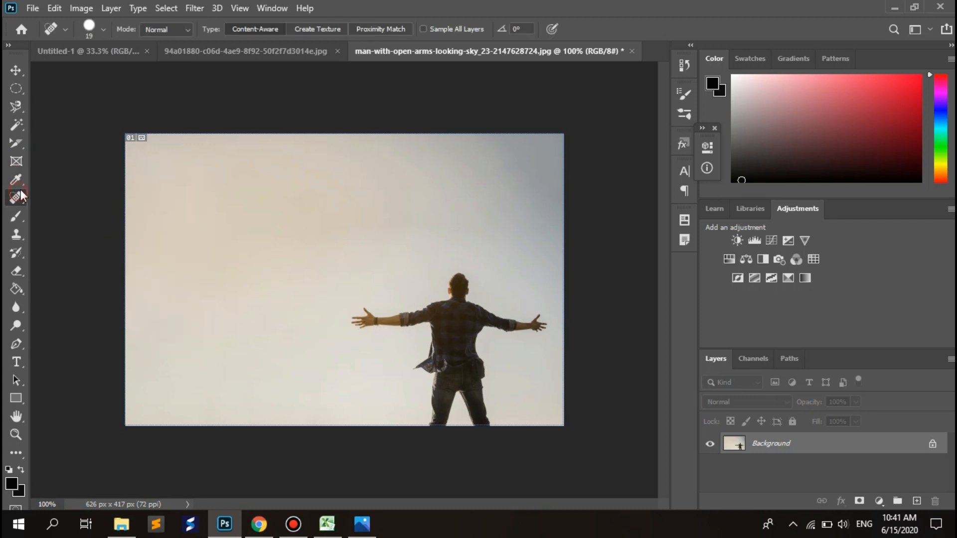
{"action": "left_click", "coordinate": [20, 180]}
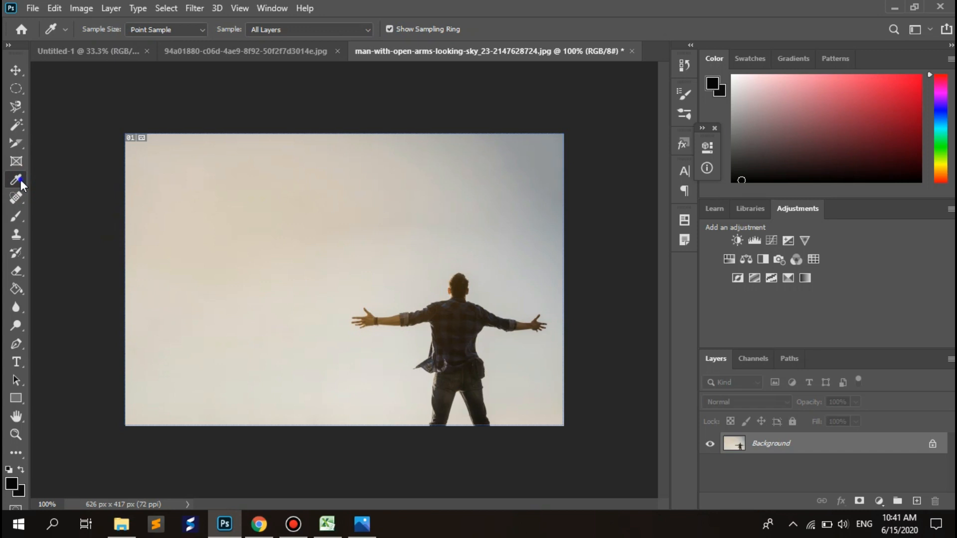
{"action": "right_click", "coordinate": [20, 179]}
{"action": "left_click", "coordinate": [62, 177]}
{"action": "left_click", "coordinate": [456, 311]}
{"action": "left_click", "coordinate": [457, 311]}
{"action": "left_click", "coordinate": [461, 313]}
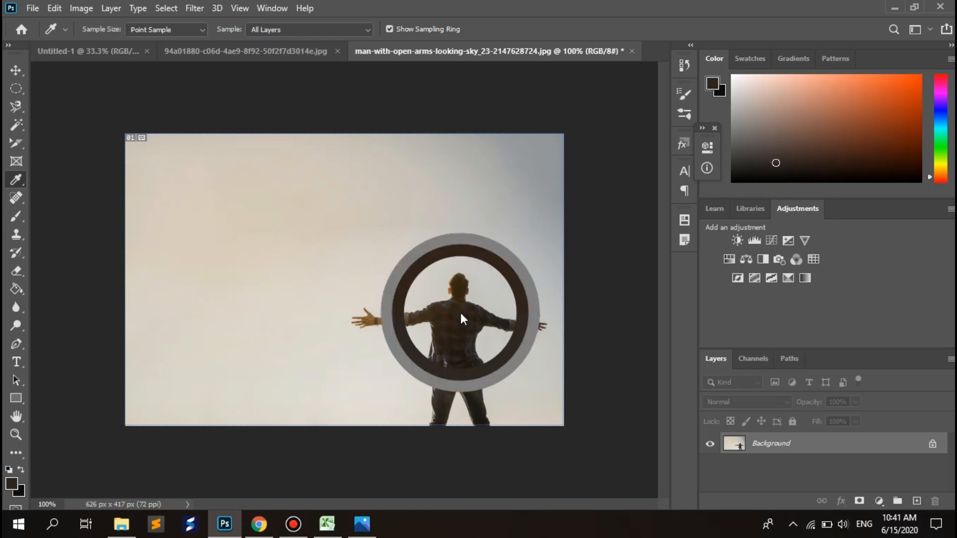
{"action": "left_click", "coordinate": [460, 312]}
{"action": "left_click", "coordinate": [460, 312]}
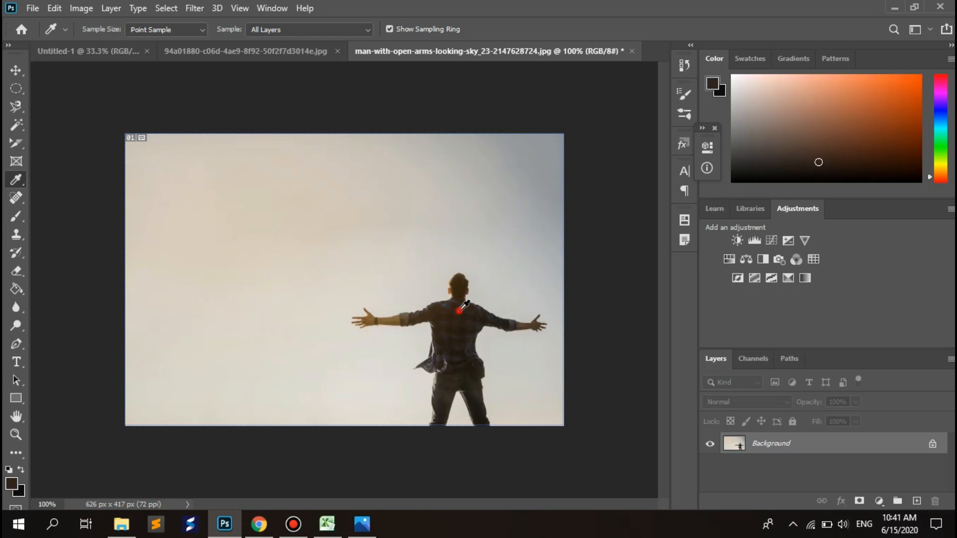
{"action": "left_click", "coordinate": [459, 306]}
Sample the blank Untitled-1 canvas, and the hazy blue mountains in the hiker photo, as the foreground colour
{"action": "left_click", "coordinate": [87, 51]}
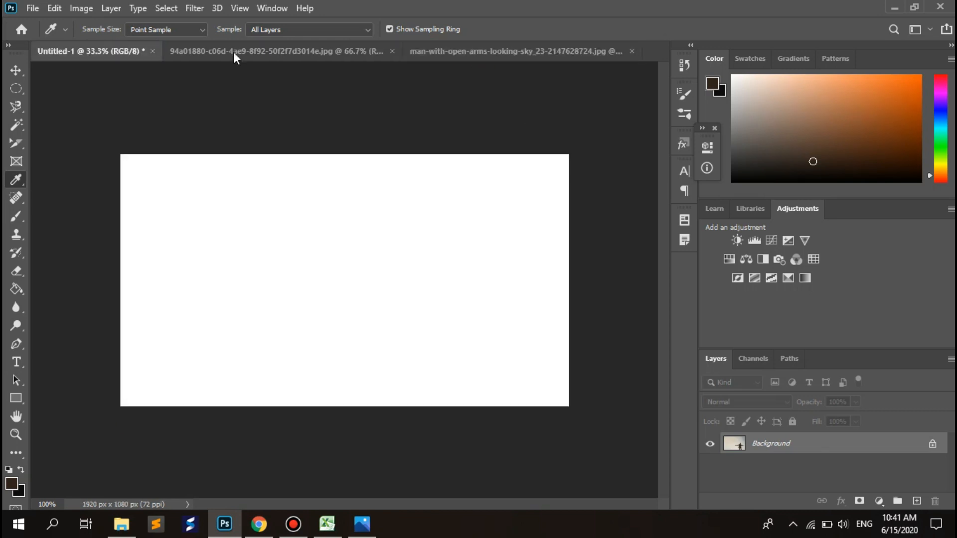
{"action": "left_click", "coordinate": [259, 240]}
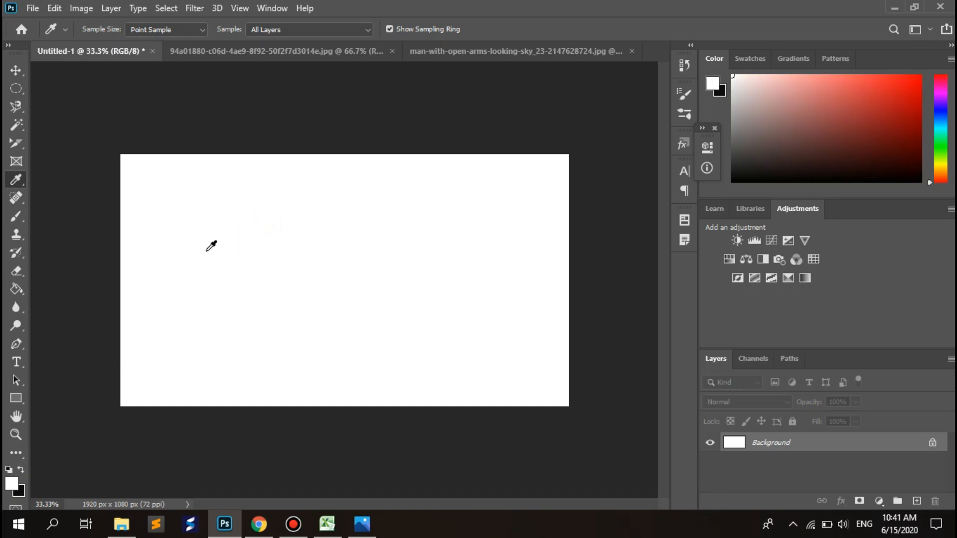
{"action": "left_click", "coordinate": [297, 54]}
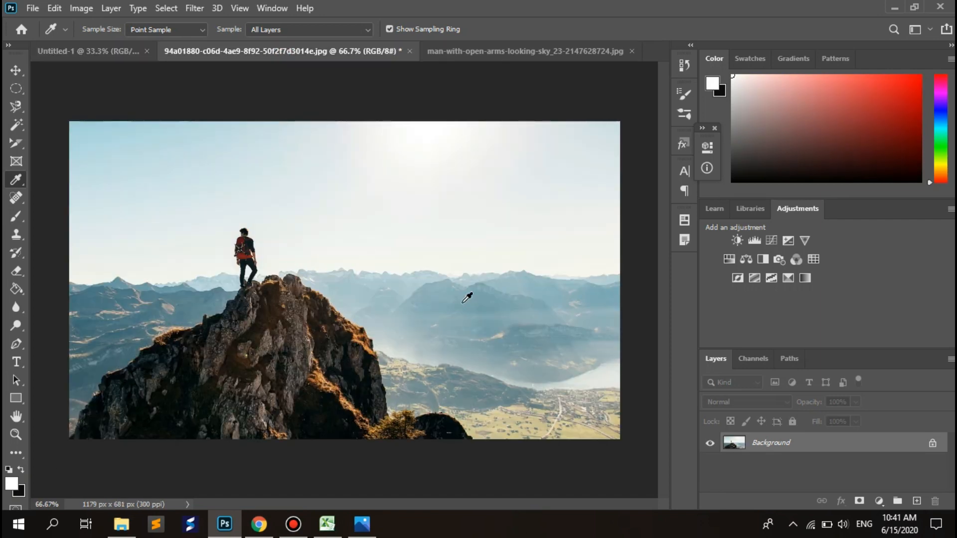
{"action": "left_click", "coordinate": [463, 297]}
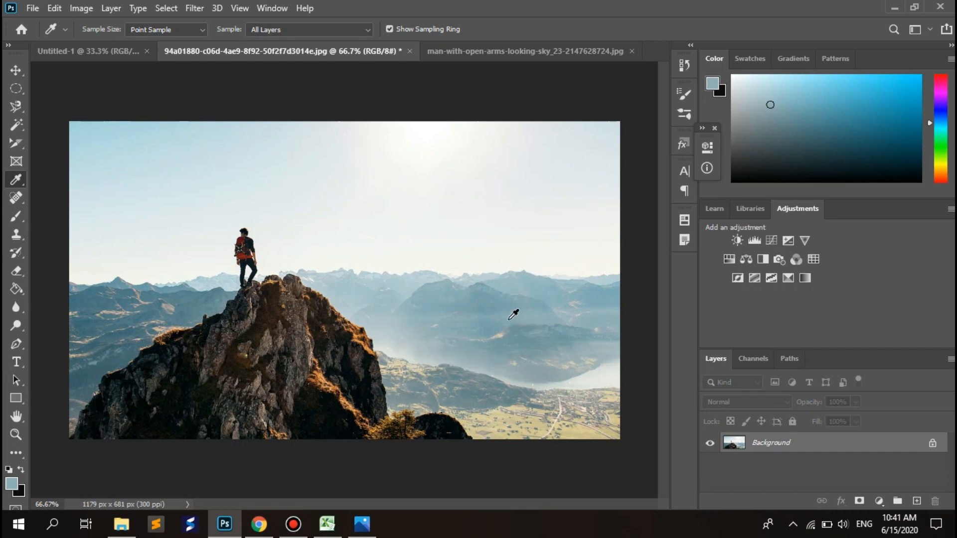
Fill the blank Untitled-1 canvas with the sampled blue-grey foreground colour using the Paint Bucket tool
{"action": "left_click", "coordinate": [450, 54]}
{"action": "left_click", "coordinate": [261, 59]}
{"action": "left_click", "coordinate": [106, 62]}
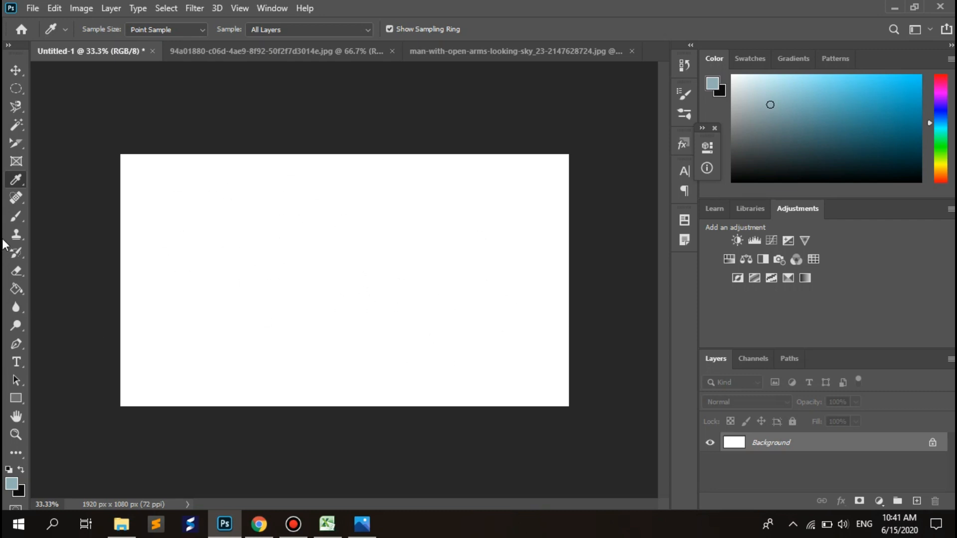
{"action": "left_click", "coordinate": [19, 289]}
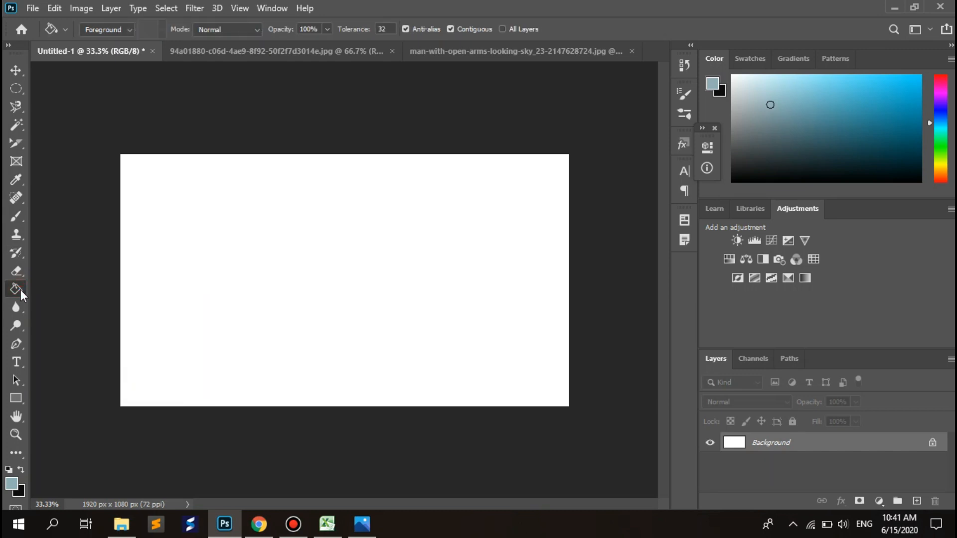
{"action": "left_click", "coordinate": [347, 225]}
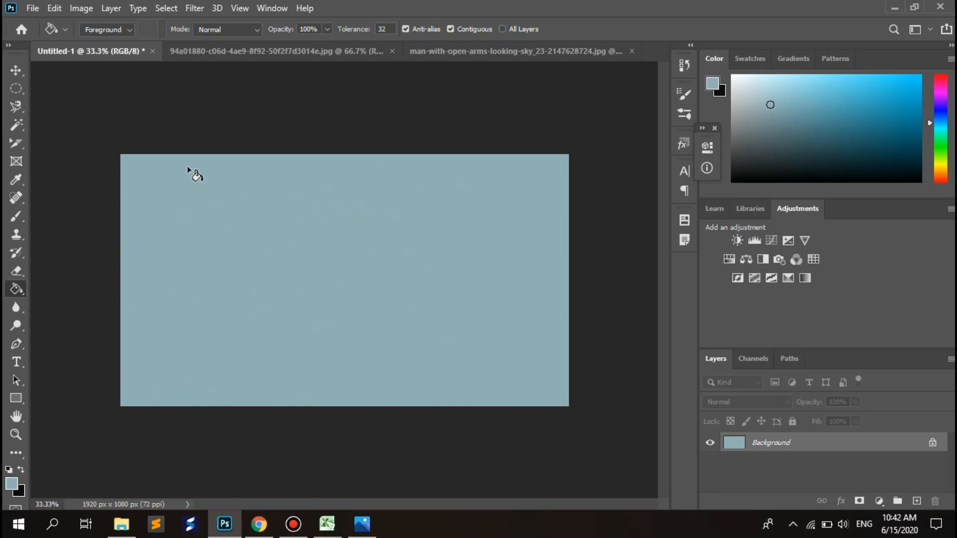
{"action": "left_click", "coordinate": [19, 187]}
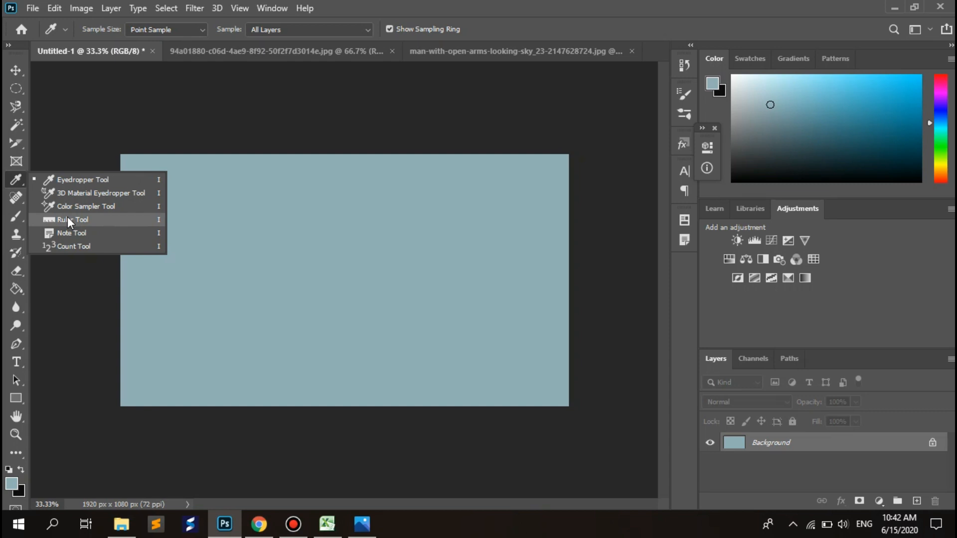
{"action": "left_click", "coordinate": [20, 197]}
{"action": "right_click", "coordinate": [20, 196]}
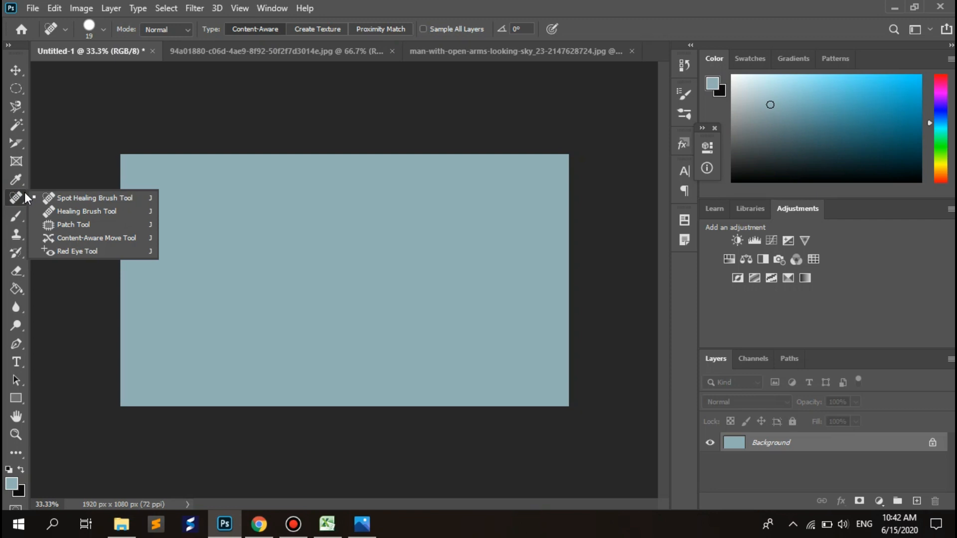
{"action": "left_click", "coordinate": [16, 180]}
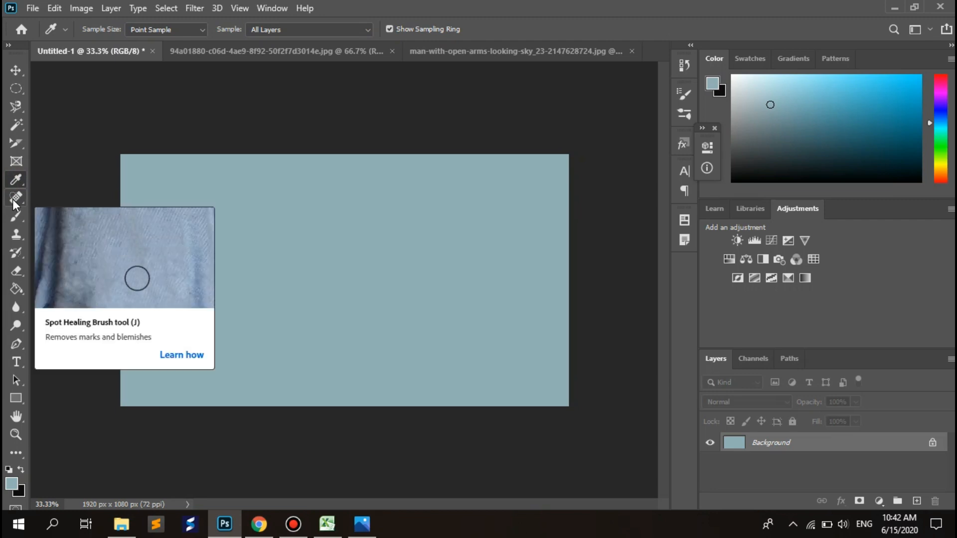
Try the Healing Brush tool on the sky around the man with open arms, without defining a source point
{"action": "left_click", "coordinate": [15, 203]}
{"action": "right_click", "coordinate": [15, 204]}
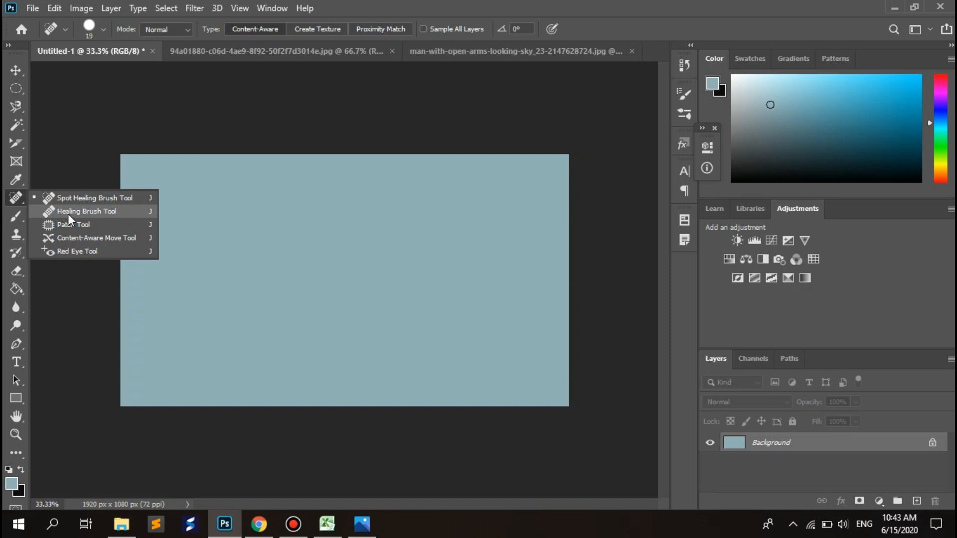
{"action": "left_click", "coordinate": [69, 213]}
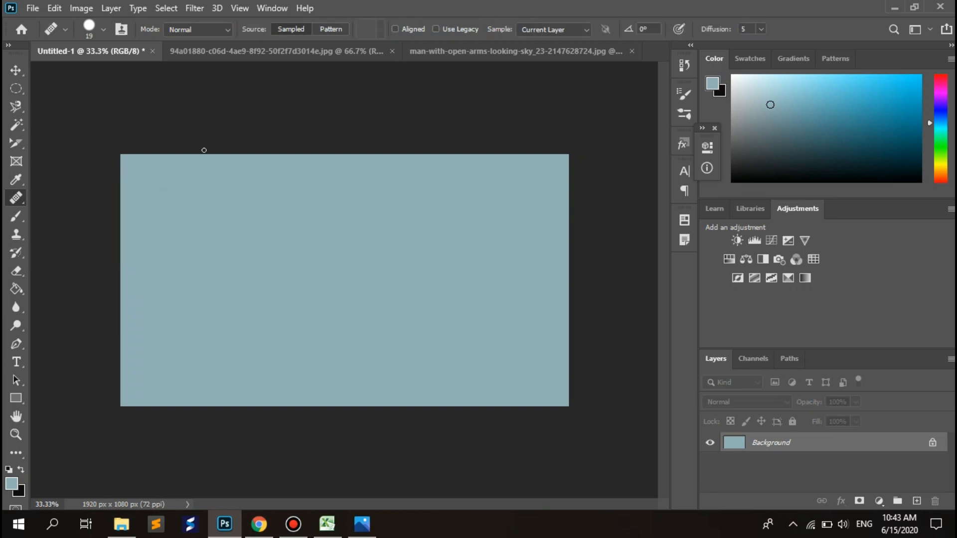
{"action": "left_click", "coordinate": [428, 53]}
{"action": "left_click", "coordinate": [442, 279]}
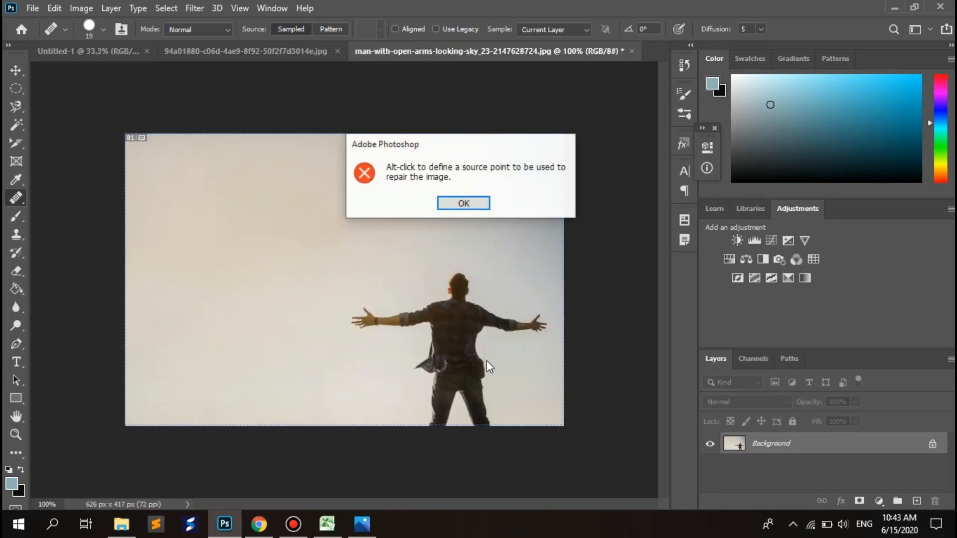
{"action": "left_click", "coordinate": [464, 203]}
{"action": "left_click", "coordinate": [417, 278]}
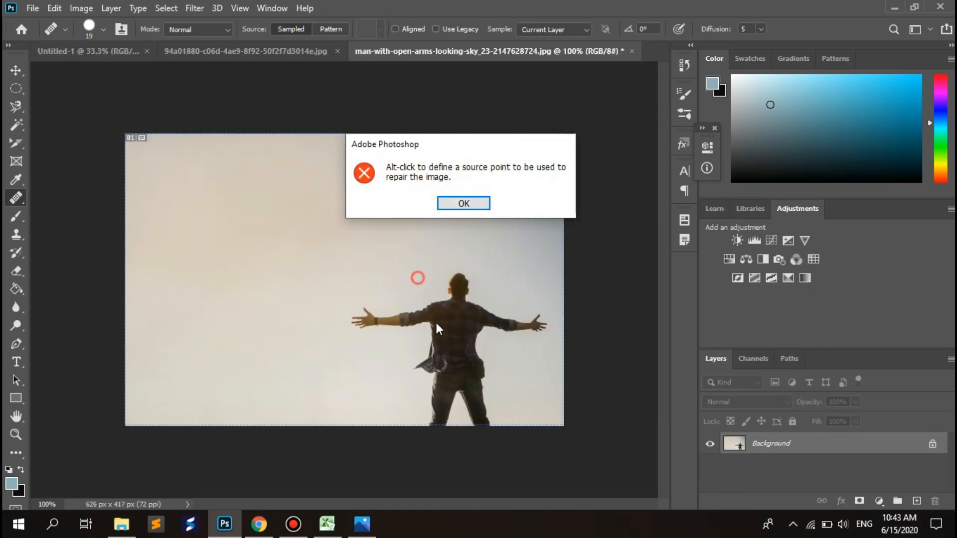
{"action": "left_click", "coordinate": [454, 202]}
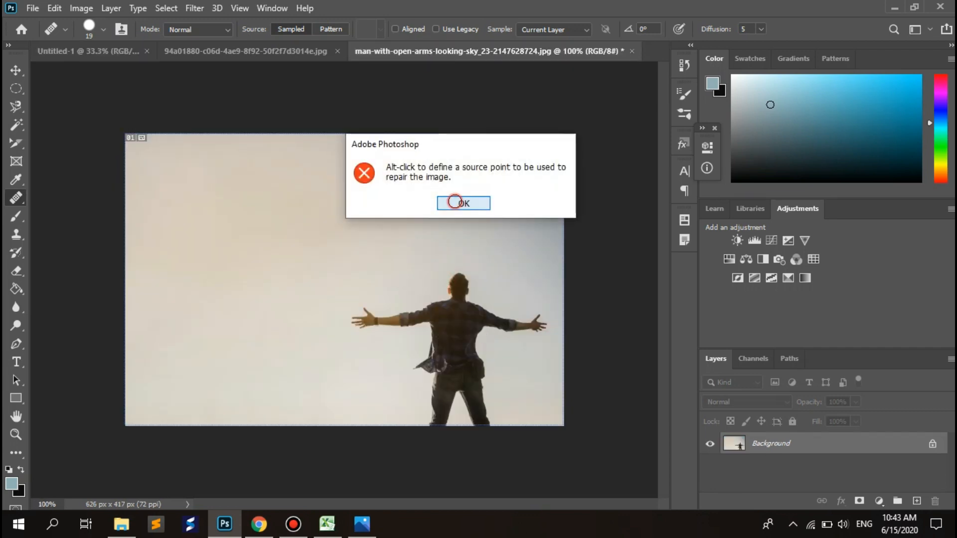
Return to the Untitled-1 document and activate the Brush tool
{"action": "left_click", "coordinate": [119, 52]}
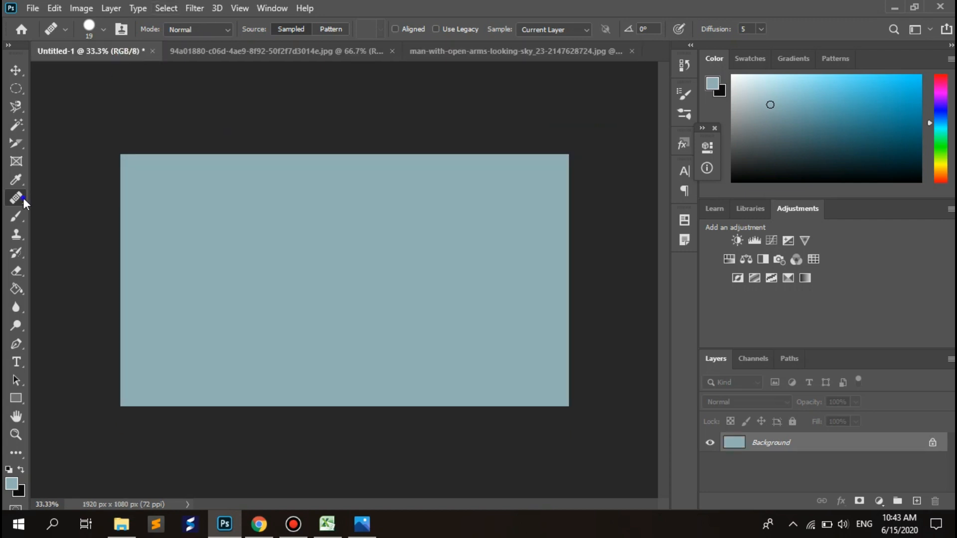
{"action": "right_click", "coordinate": [23, 198]}
{"action": "left_click", "coordinate": [17, 213]}
{"action": "left_click", "coordinate": [17, 231]}
{"action": "left_click", "coordinate": [22, 215]}
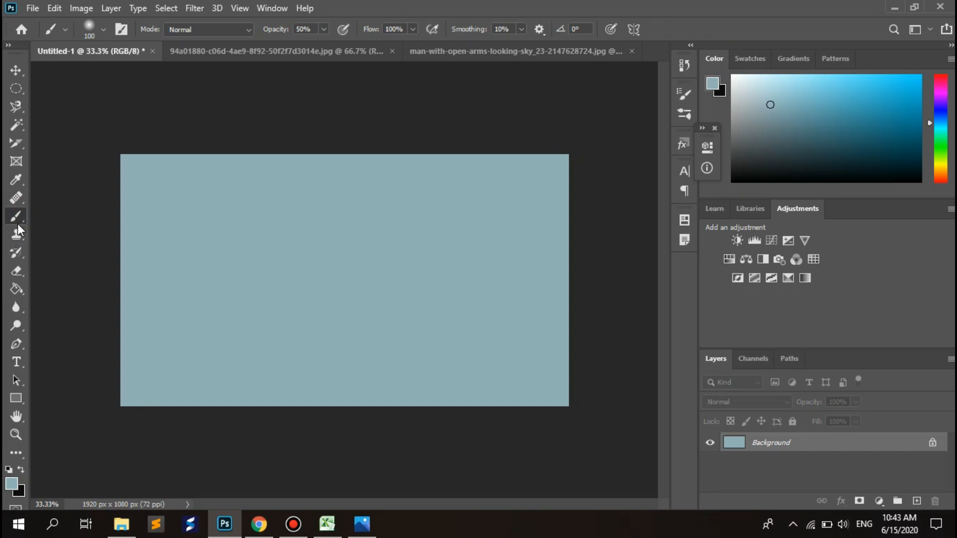
{"action": "left_click", "coordinate": [20, 235]}
{"action": "left_click", "coordinate": [19, 217]}
Choose the Soft Round Pressure Opacity brush preset and set its size to 152 px
{"action": "left_click", "coordinate": [104, 29]}
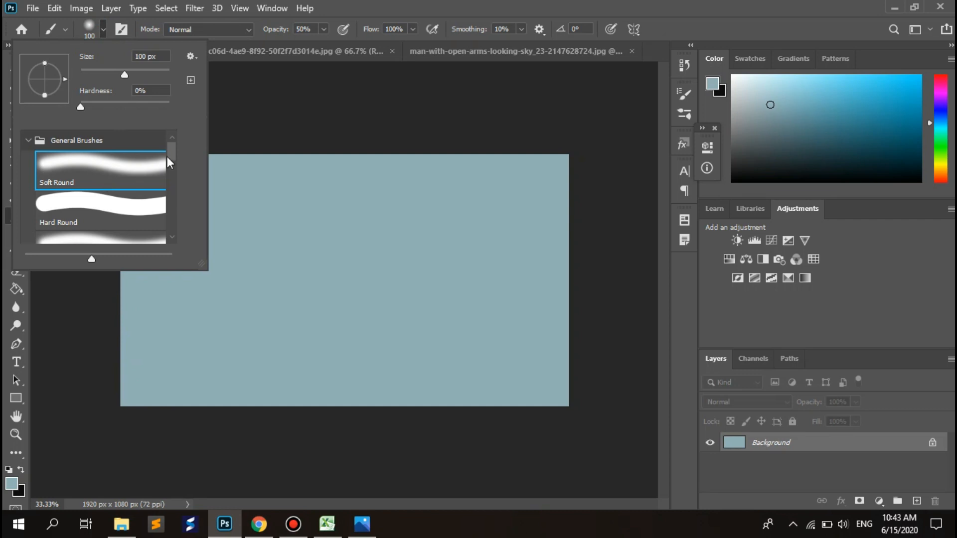
{"action": "mouse_move", "coordinate": [167, 157]}
{"action": "left_mouse_down"}
{"action": "mouse_move", "coordinate": [162, 223]}
{"action": "mouse_move", "coordinate": [168, 177]}
{"action": "left_mouse_up"}
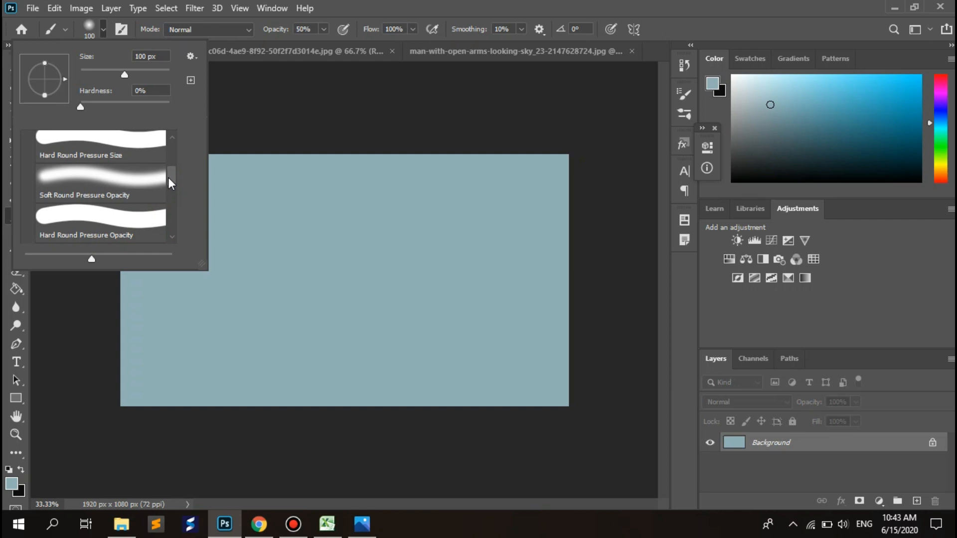
{"action": "left_click", "coordinate": [110, 185]}
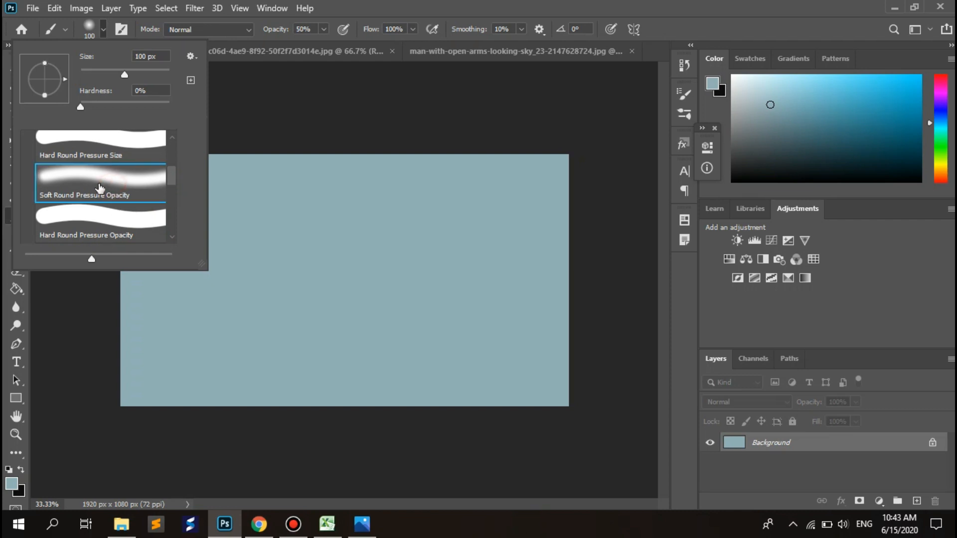
{"action": "mouse_move", "coordinate": [123, 73]}
{"action": "left_mouse_down"}
{"action": "mouse_move", "coordinate": [170, 75]}
{"action": "mouse_move", "coordinate": [137, 70]}
{"action": "left_mouse_up"}
{"action": "left_click", "coordinate": [331, 243]}
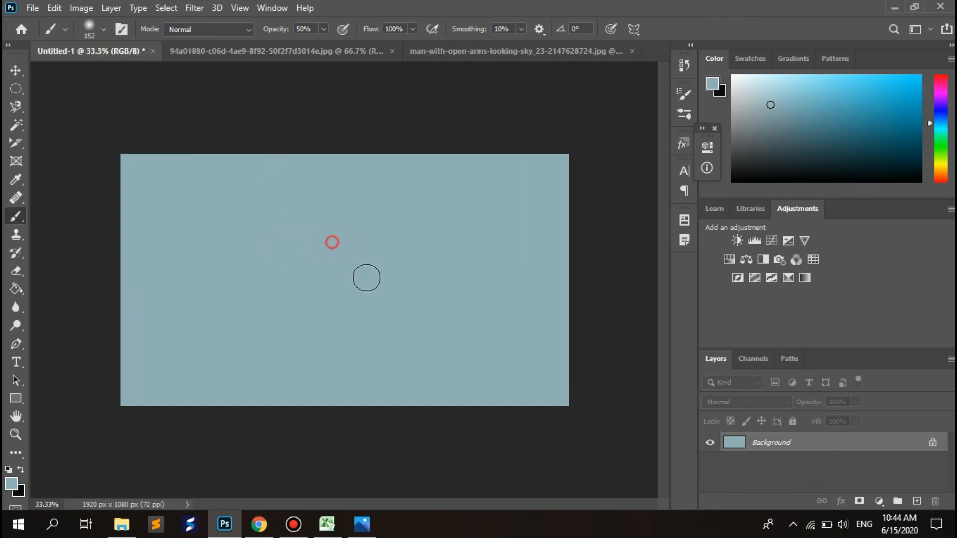
Paint broad, soft blue-grey brush strokes over the hiker, the sky and the rock peak in the mountain photo
{"action": "left_click", "coordinate": [341, 52]}
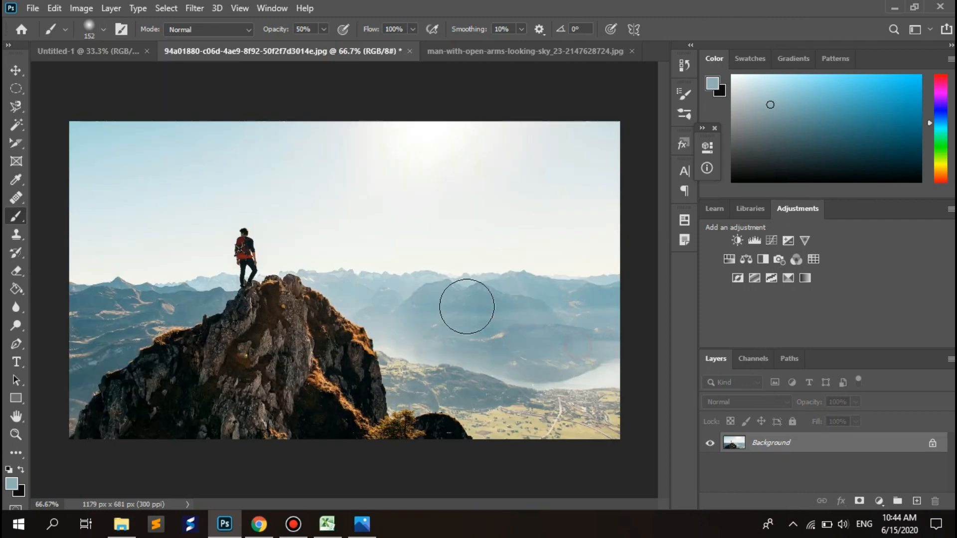
{"action": "mouse_move", "coordinate": [352, 166]}
{"action": "left_mouse_down"}
{"action": "mouse_move", "coordinate": [401, 234]}
{"action": "mouse_move", "coordinate": [355, 200]}
{"action": "mouse_move", "coordinate": [306, 206]}
{"action": "mouse_move", "coordinate": [289, 252]}
{"action": "mouse_move", "coordinate": [361, 215]}
{"action": "mouse_move", "coordinate": [304, 305]}
{"action": "mouse_move", "coordinate": [241, 309]}
{"action": "mouse_move", "coordinate": [205, 270]}
{"action": "mouse_move", "coordinate": [273, 279]}
{"action": "mouse_move", "coordinate": [251, 288]}
{"action": "mouse_move", "coordinate": [269, 253]}
{"action": "mouse_move", "coordinate": [251, 258]}
{"action": "mouse_move", "coordinate": [280, 270]}
{"action": "mouse_move", "coordinate": [101, 223]}
{"action": "mouse_move", "coordinate": [125, 256]}
{"action": "mouse_move", "coordinate": [141, 322]}
{"action": "mouse_move", "coordinate": [331, 327]}
{"action": "mouse_move", "coordinate": [302, 351]}
{"action": "mouse_move", "coordinate": [308, 243]}
{"action": "mouse_move", "coordinate": [212, 266]}
{"action": "mouse_move", "coordinate": [185, 237]}
{"action": "mouse_move", "coordinate": [246, 309]}
{"action": "mouse_move", "coordinate": [202, 194]}
{"action": "mouse_move", "coordinate": [245, 336]}
{"action": "mouse_move", "coordinate": [304, 342]}
{"action": "mouse_move", "coordinate": [296, 355]}
{"action": "mouse_move", "coordinate": [411, 298]}
{"action": "mouse_move", "coordinate": [384, 303]}
{"action": "left_mouse_up"}
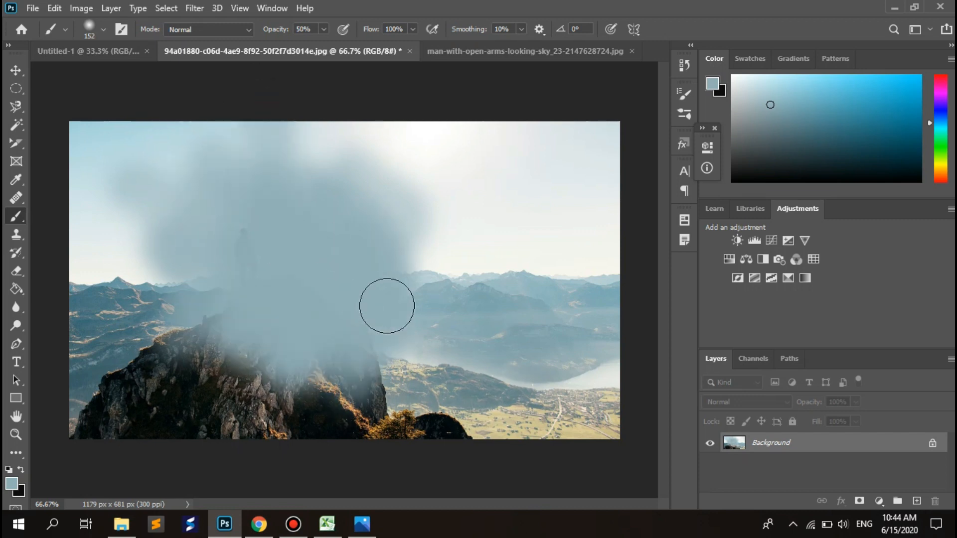
Draw a few thin 1 px lines with the Pencil tool in the sky right of the painted area
{"action": "right_click", "coordinate": [16, 216]}
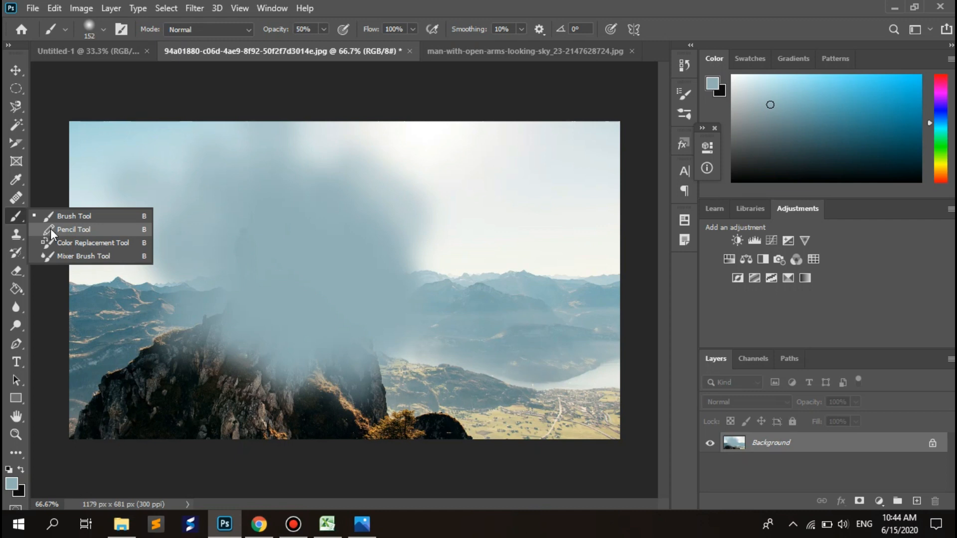
{"action": "left_click", "coordinate": [81, 229]}
{"action": "mouse_move", "coordinate": [483, 190]}
{"action": "left_mouse_down"}
{"action": "mouse_move", "coordinate": [557, 232]}
{"action": "mouse_move", "coordinate": [558, 299]}
{"action": "left_mouse_up"}
{"action": "left_click_drag", "start_coordinate": [561, 205], "coordinate": [562, 330]}
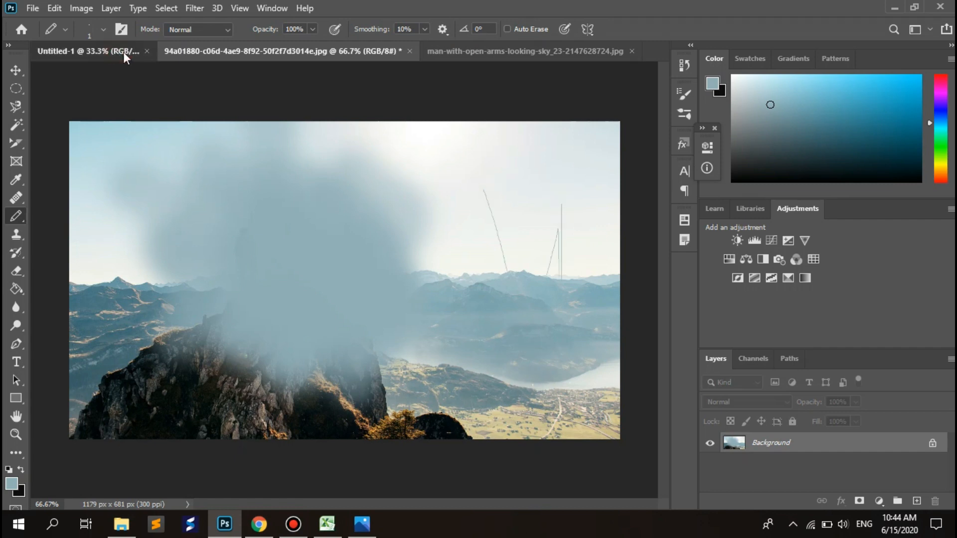
Draw several thin curved pencil lines in the sky left of the man in the open-arms photo
{"action": "left_click", "coordinate": [123, 52]}
{"action": "left_click", "coordinate": [485, 59]}
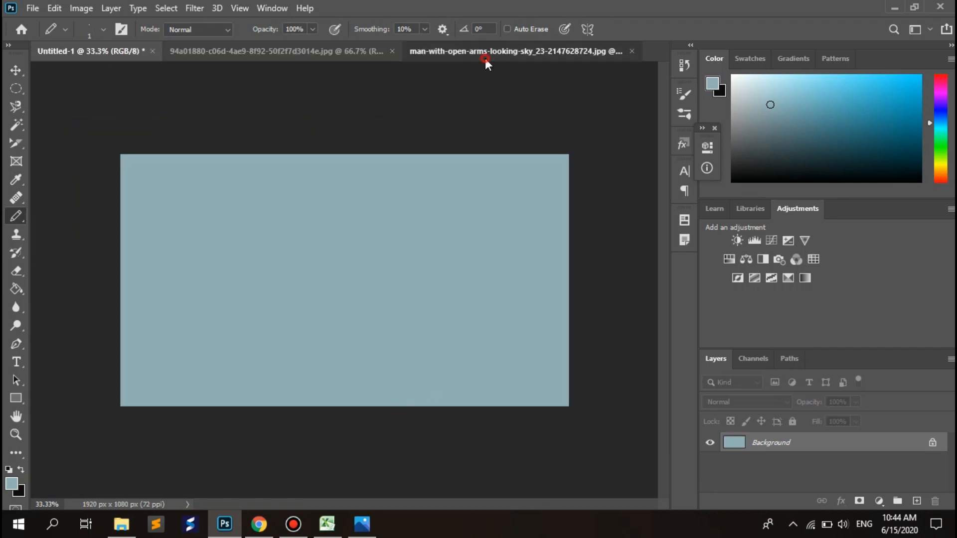
{"action": "mouse_move", "coordinate": [277, 210]}
{"action": "left_mouse_down"}
{"action": "mouse_move", "coordinate": [364, 228]}
{"action": "mouse_move", "coordinate": [337, 278]}
{"action": "mouse_move", "coordinate": [337, 309]}
{"action": "mouse_move", "coordinate": [359, 284]}
{"action": "mouse_move", "coordinate": [343, 287]}
{"action": "left_mouse_up"}
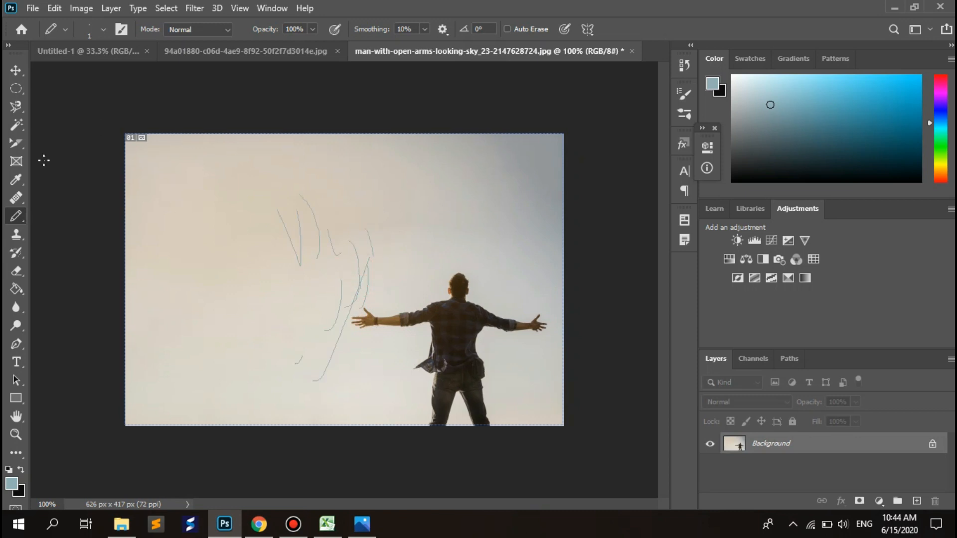
Scribble light blue over the sky left of the pencil lines with the Color Replacement tool
{"action": "right_click", "coordinate": [14, 217]}
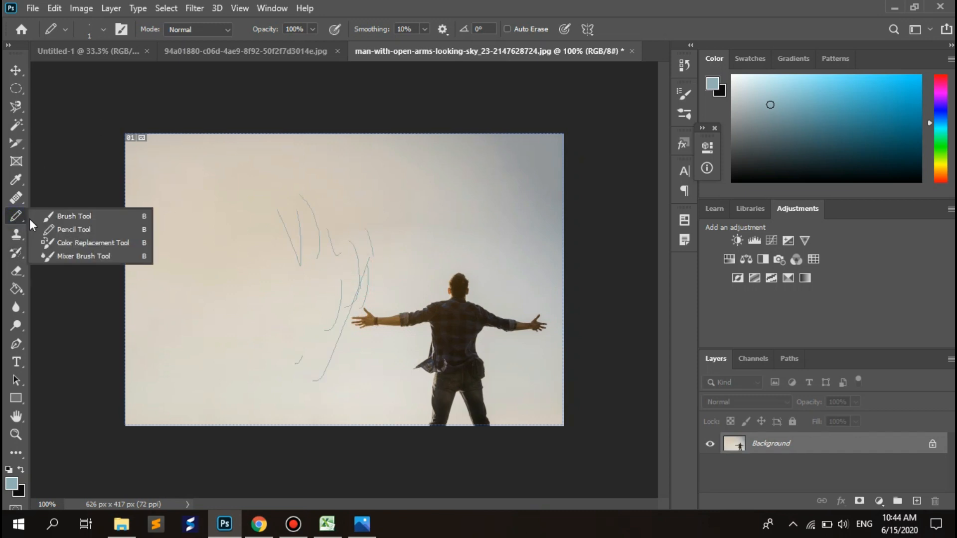
{"action": "left_click", "coordinate": [60, 242]}
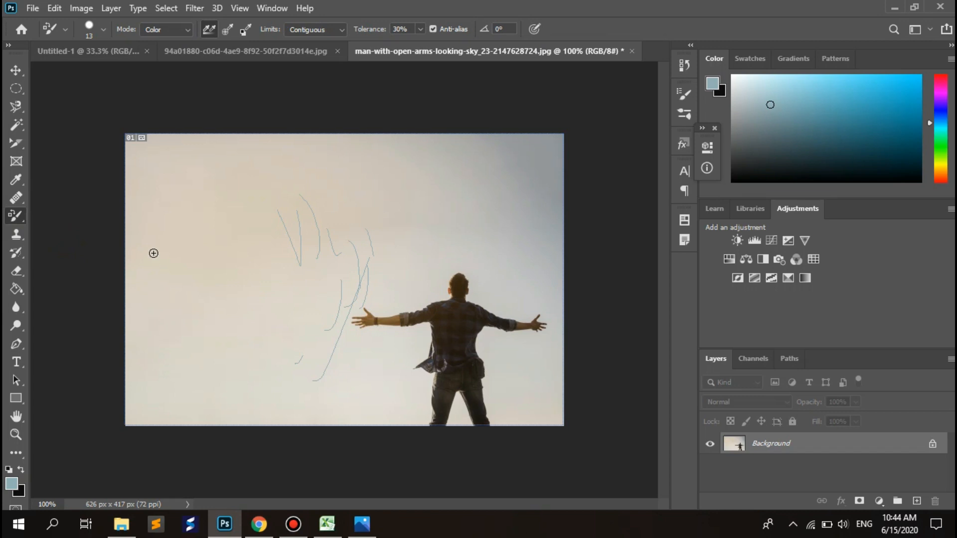
{"action": "mouse_move", "coordinate": [153, 253]}
{"action": "left_mouse_down"}
{"action": "mouse_move", "coordinate": [175, 281]}
{"action": "mouse_move", "coordinate": [264, 307]}
{"action": "mouse_move", "coordinate": [223, 315]}
{"action": "mouse_move", "coordinate": [261, 246]}
{"action": "mouse_move", "coordinate": [182, 348]}
{"action": "left_mouse_up"}
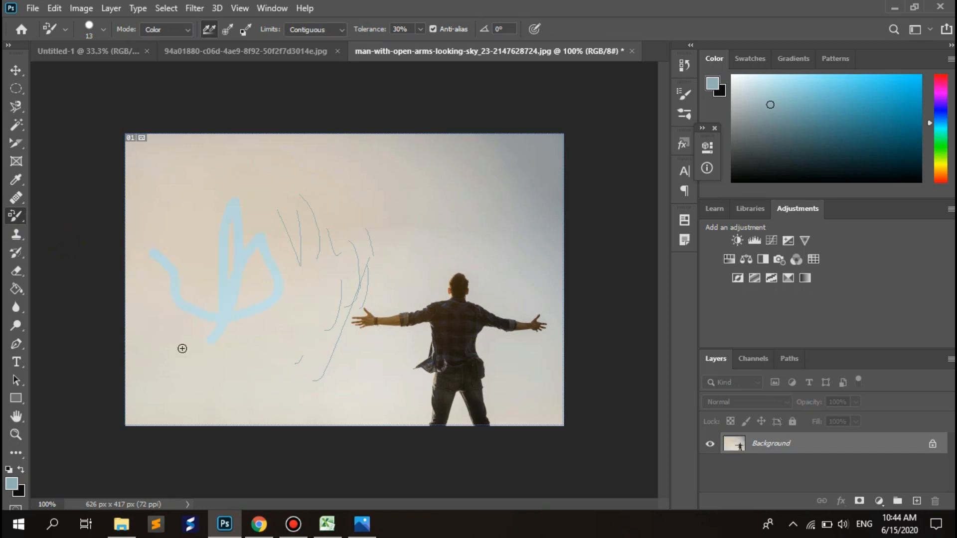
{"action": "left_click_drag", "start_coordinate": [292, 337], "coordinate": [307, 316]}
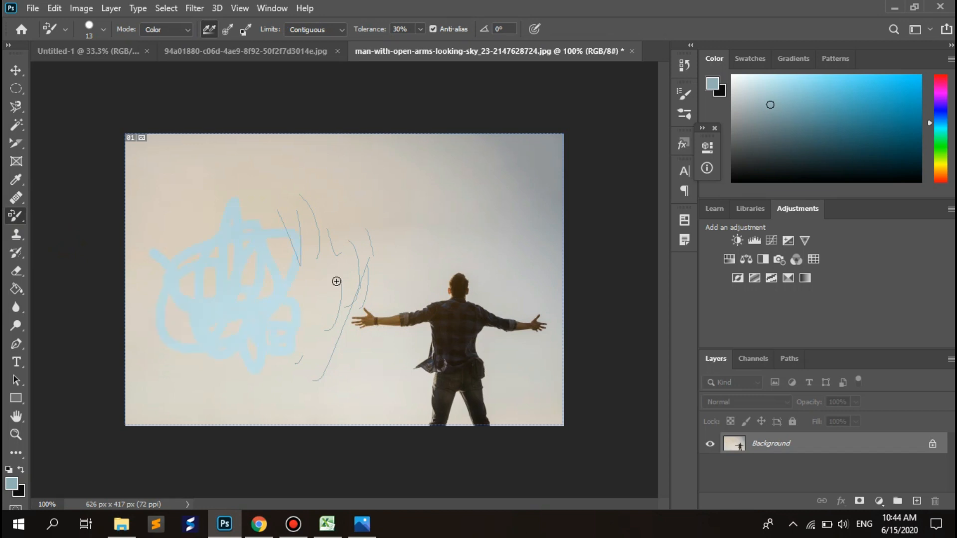
Extend the light blue Color Replacement scribble across the pencil lines to the man's outstretched left arm
{"action": "mouse_move", "coordinate": [347, 292]}
{"action": "left_mouse_down"}
{"action": "mouse_move", "coordinate": [252, 305]}
{"action": "mouse_move", "coordinate": [359, 289]}
{"action": "mouse_move", "coordinate": [222, 461]}
{"action": "mouse_move", "coordinate": [333, 260]}
{"action": "left_mouse_up"}
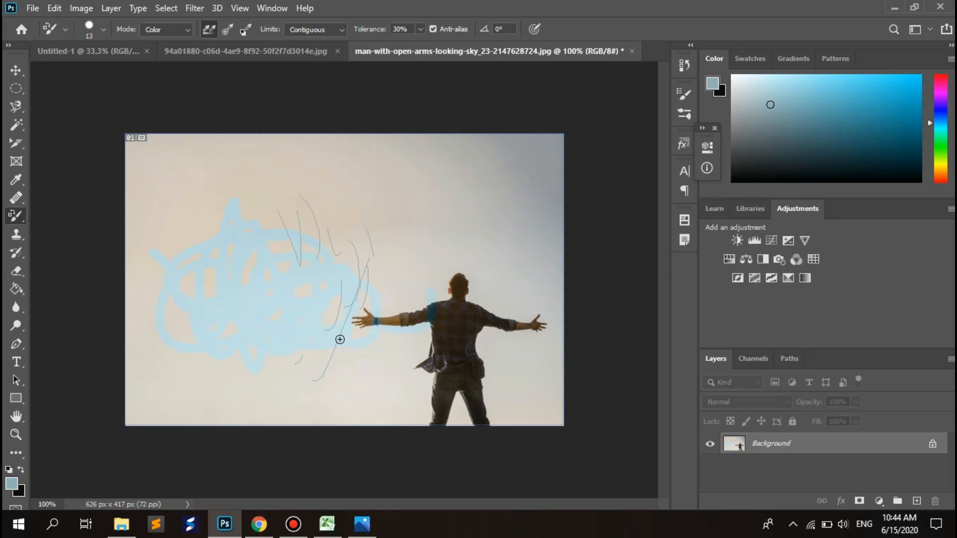
Smear the sky and the man's head and upper back with the Mixer Brush tool
{"action": "right_click", "coordinate": [22, 216]}
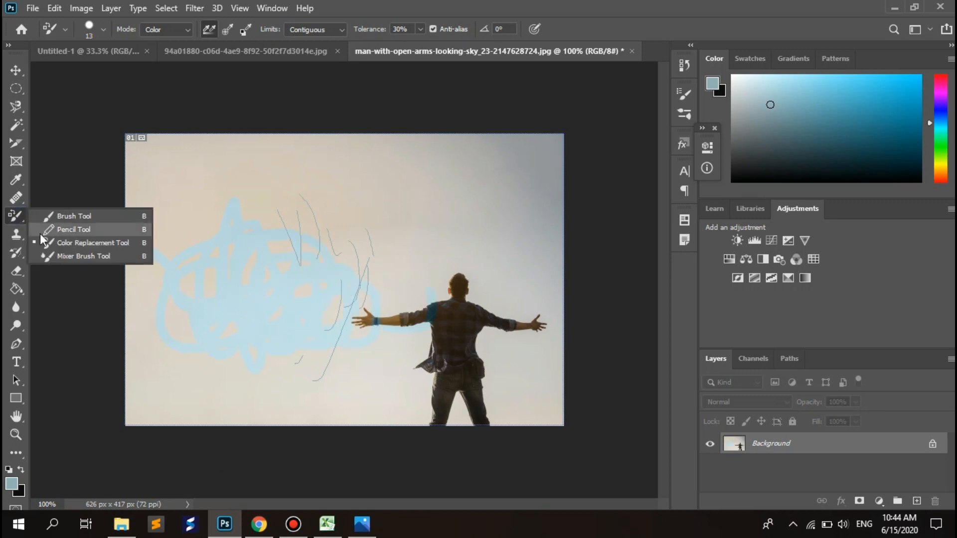
{"action": "left_click", "coordinate": [66, 254]}
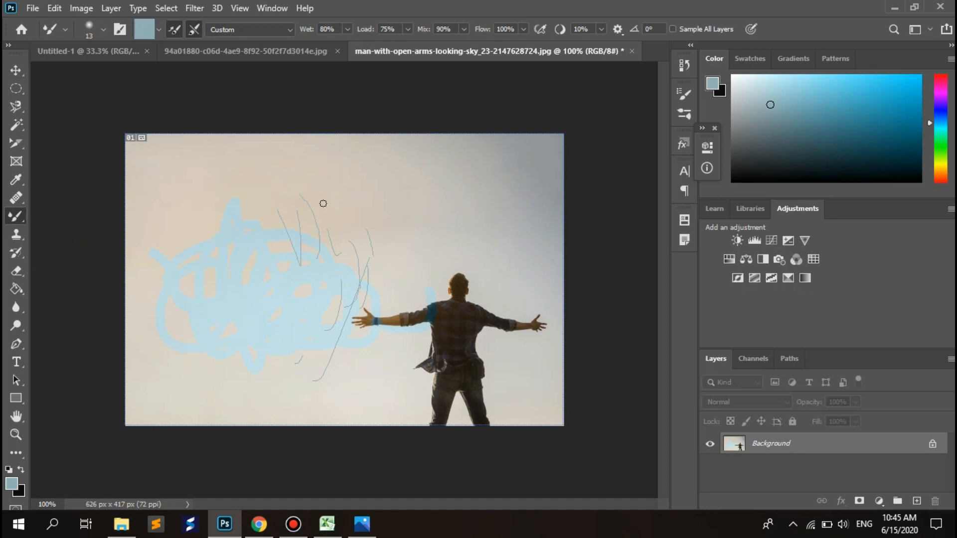
{"action": "left_click", "coordinate": [356, 188]}
{"action": "left_click", "coordinate": [378, 225]}
{"action": "left_click_drag", "start_coordinate": [459, 345], "coordinate": [467, 327]}
{"action": "left_click_drag", "start_coordinate": [208, 303], "coordinate": [221, 301]}
{"action": "left_click", "coordinate": [446, 377]}
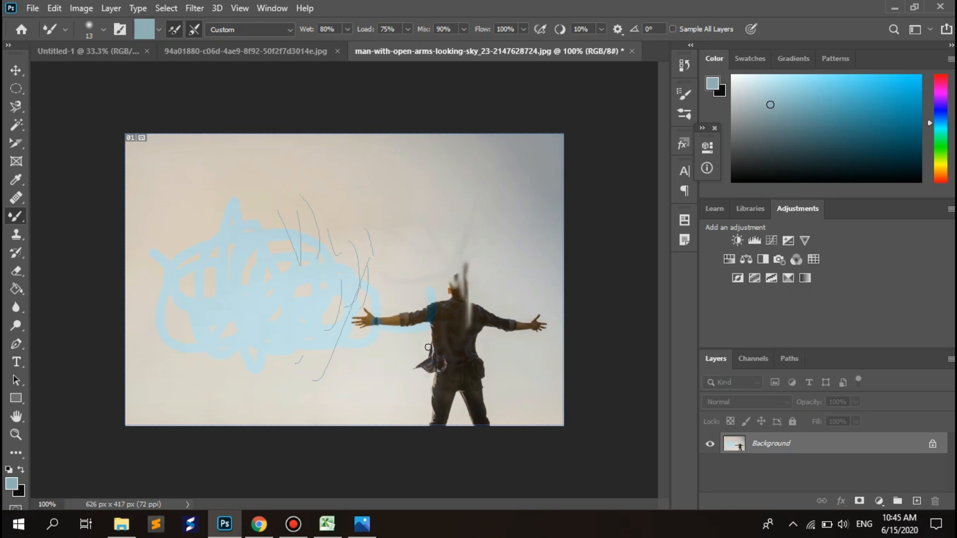
Smear the man's torso and left arm down into the sky with Mixer Brush strokes
{"action": "left_click_drag", "start_coordinate": [428, 347], "coordinate": [410, 386]}
{"action": "left_click_drag", "start_coordinate": [420, 270], "coordinate": [375, 395]}
{"action": "mouse_move", "coordinate": [383, 301]}
{"action": "left_mouse_down"}
{"action": "mouse_move", "coordinate": [400, 278]}
{"action": "mouse_move", "coordinate": [400, 315]}
{"action": "left_mouse_up"}
{"action": "left_click", "coordinate": [342, 271]}
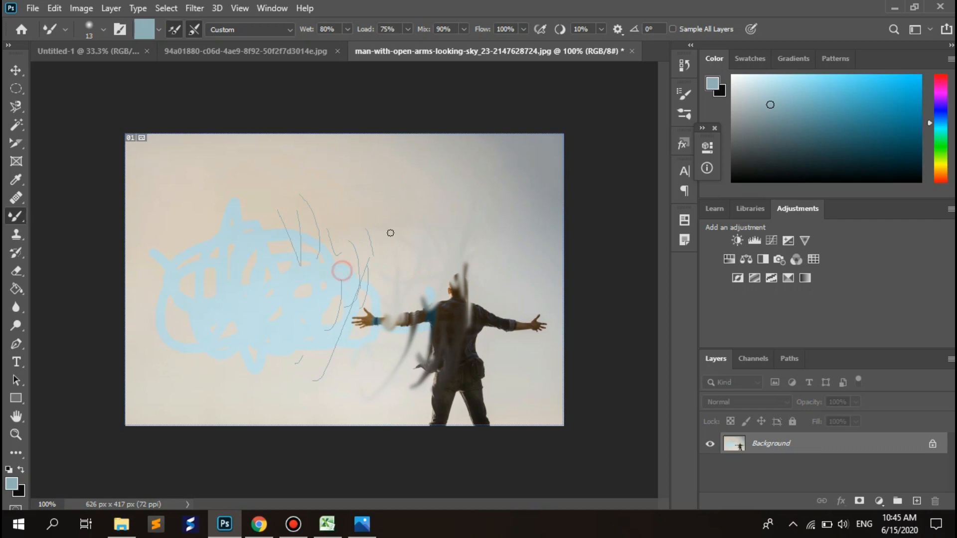
Dab the Mixer Brush over the open sky and undo the last strokes
{"action": "left_click", "coordinate": [423, 201]}
{"action": "left_click", "coordinate": [443, 217]}
{"action": "left_click", "coordinate": [159, 176]}
{"action": "mouse_move", "coordinate": [159, 176]}
{"action": "left_mouse_down"}
{"action": "mouse_move", "coordinate": [165, 152]}
{"action": "mouse_move", "coordinate": [168, 181]}
{"action": "left_mouse_up"}
{"action": "key", "text": "ctrl+z"}
{"action": "key", "text": "ctrl+z"}
{"action": "key", "text": "ctrl+z"}
Try to paint over the sky of the open-arms photo with the Clone Stamp tool
{"action": "left_click", "coordinate": [15, 235]}
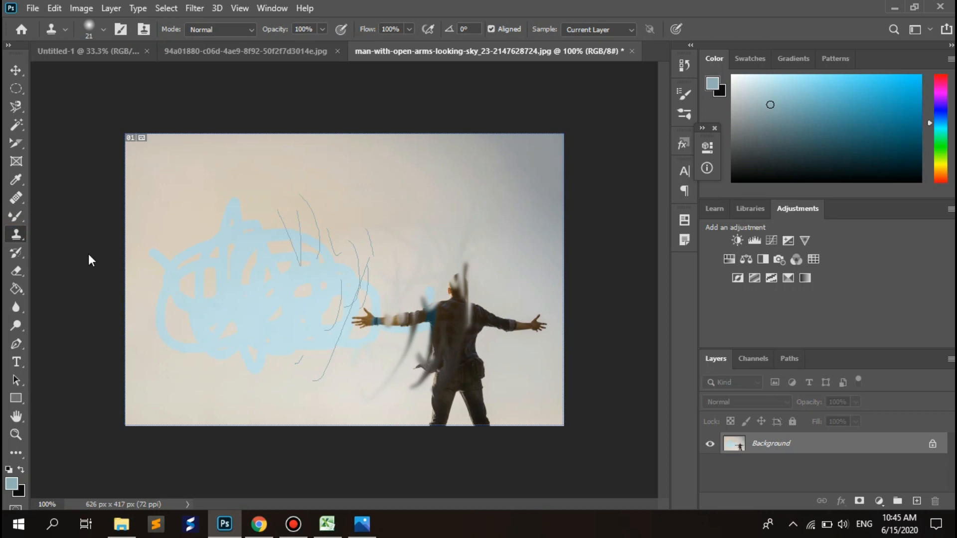
{"action": "right_click", "coordinate": [15, 234]}
{"action": "left_click", "coordinate": [98, 234]}
{"action": "left_click", "coordinate": [399, 174]}
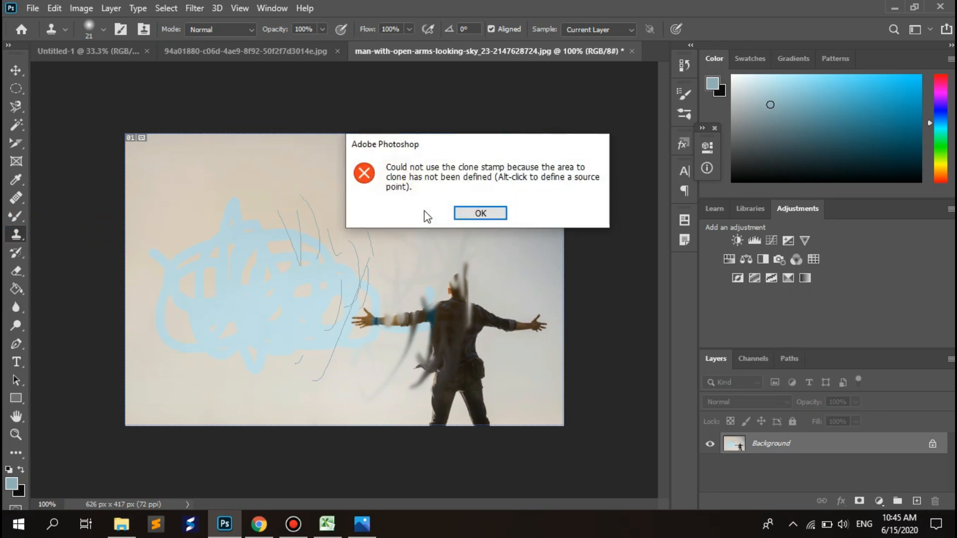
{"action": "left_click", "coordinate": [455, 214]}
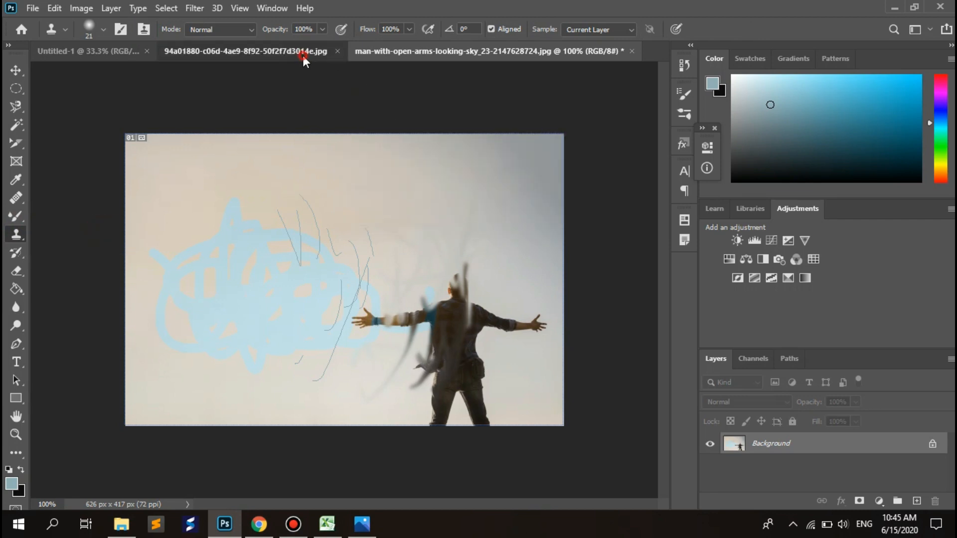
Try the Clone Stamp on the mountain photo, and add a layer mask to its layer before trying again
{"action": "left_click", "coordinate": [302, 52]}
{"action": "left_click", "coordinate": [508, 175]}
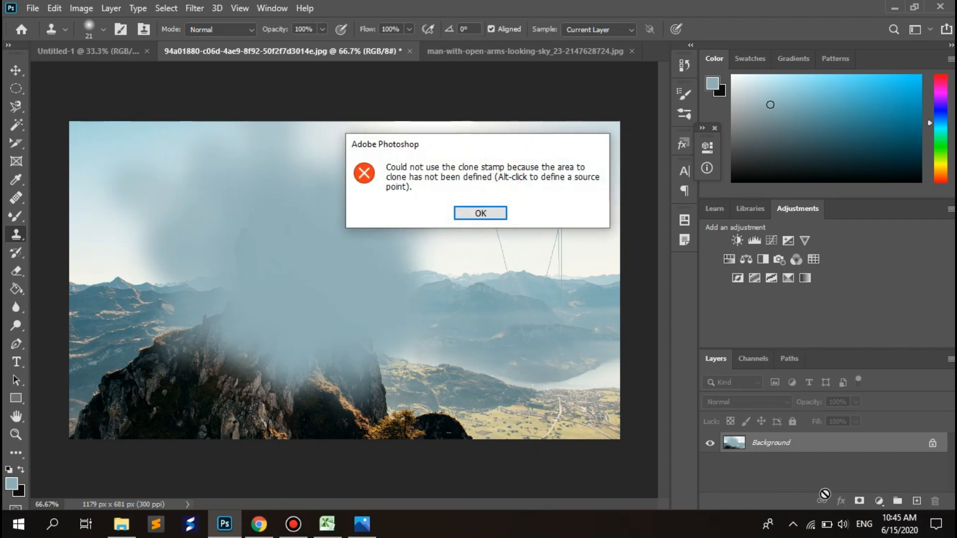
{"action": "key", "text": "Return"}
{"action": "left_click", "coordinate": [859, 500]}
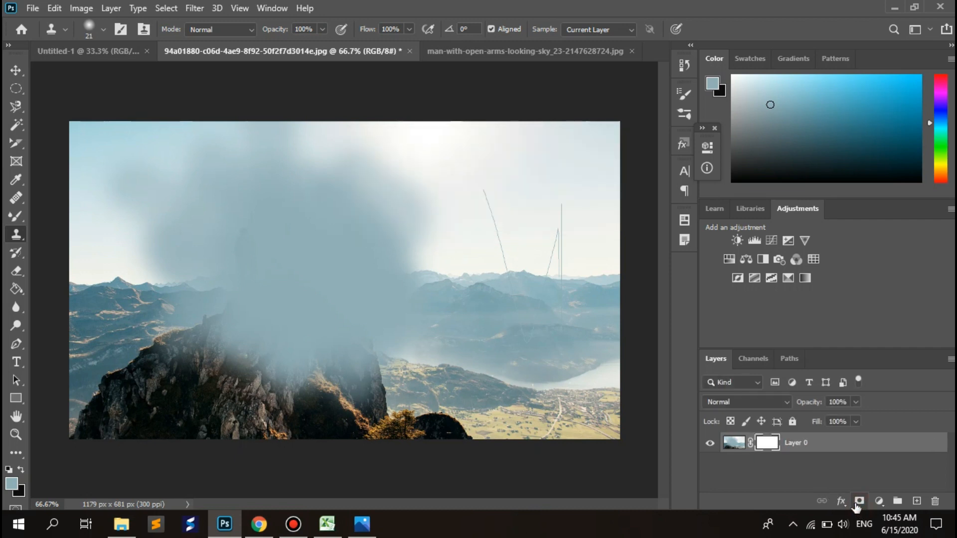
{"action": "left_click", "coordinate": [500, 346]}
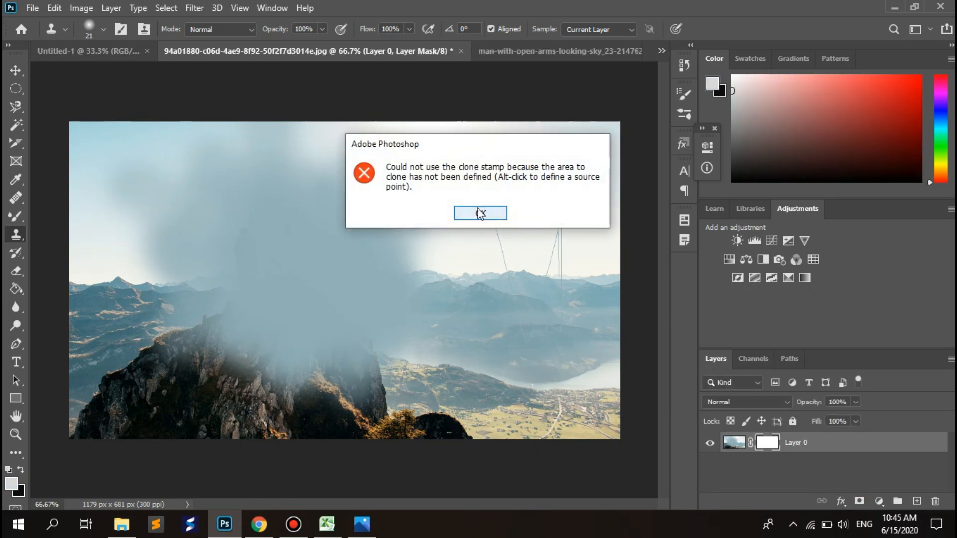
{"action": "left_click", "coordinate": [479, 213]}
{"action": "left_click", "coordinate": [479, 211]}
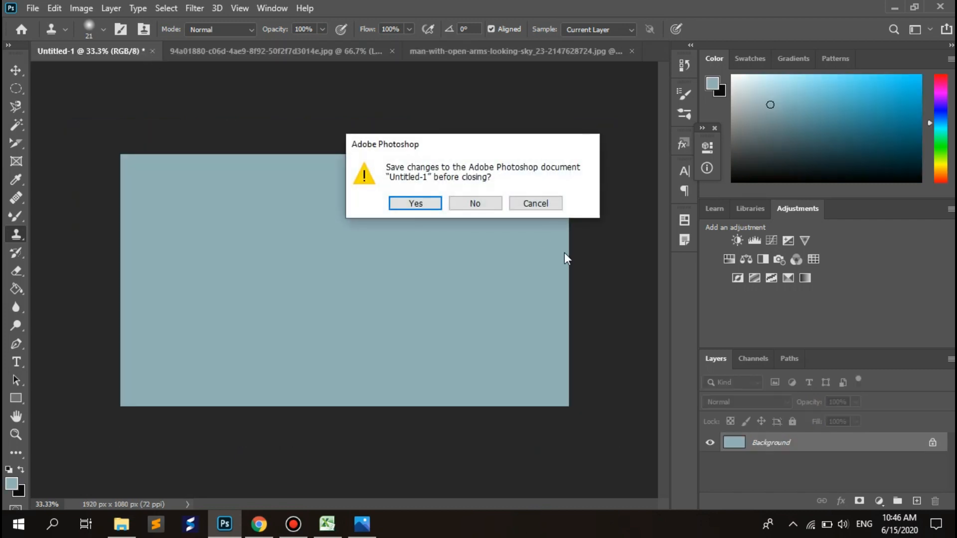
Close the Untitled-1 document without saving and return to the open-arms photo
{"action": "left_click", "coordinate": [464, 203]}
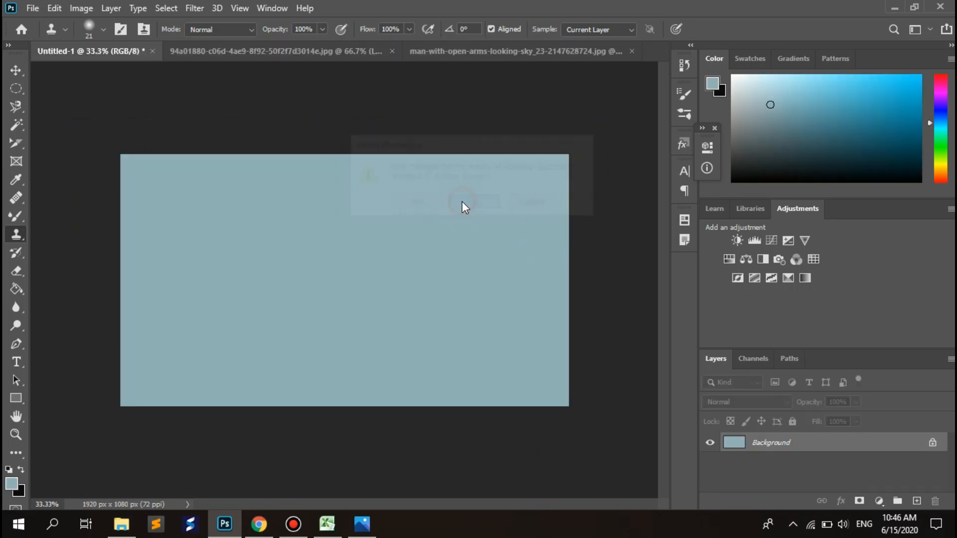
{"action": "left_click", "coordinate": [390, 50]}
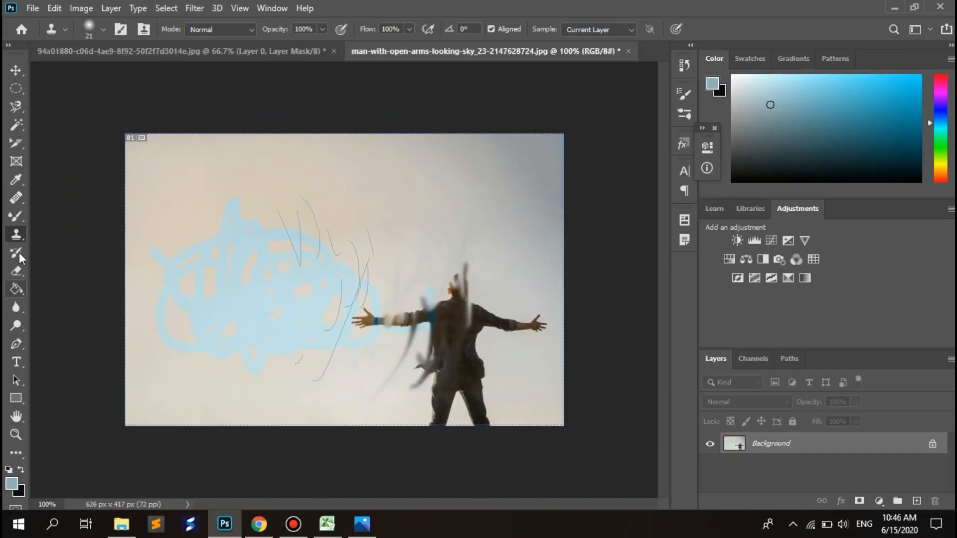
Restore the scribbled sky and the smeared man to the original photo with the History Brush tool
{"action": "left_click", "coordinate": [19, 253]}
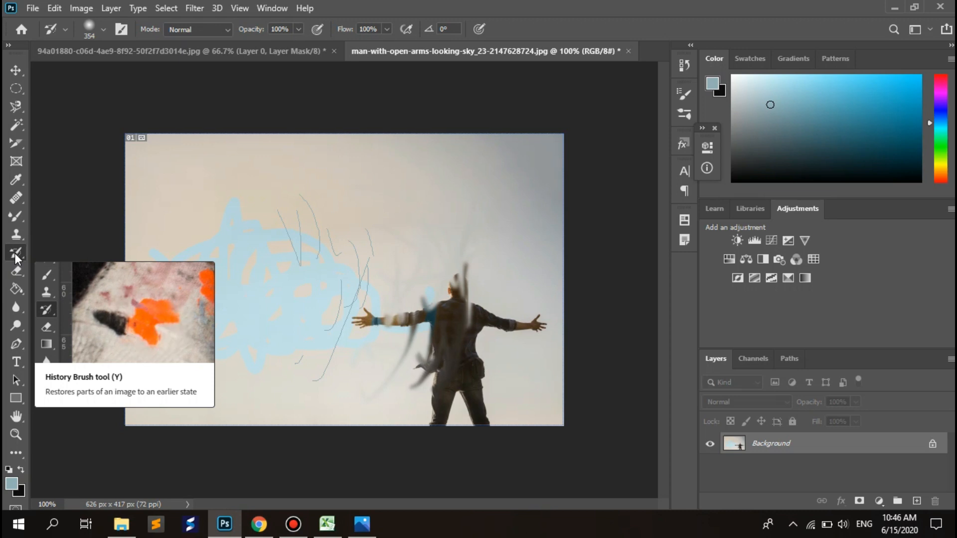
{"action": "mouse_move", "coordinate": [214, 181]}
{"action": "left_mouse_down"}
{"action": "mouse_move", "coordinate": [239, 265]}
{"action": "mouse_move", "coordinate": [299, 274]}
{"action": "mouse_move", "coordinate": [264, 299]}
{"action": "mouse_move", "coordinate": [250, 269]}
{"action": "mouse_move", "coordinate": [406, 269]}
{"action": "mouse_move", "coordinate": [381, 262]}
{"action": "left_mouse_up"}
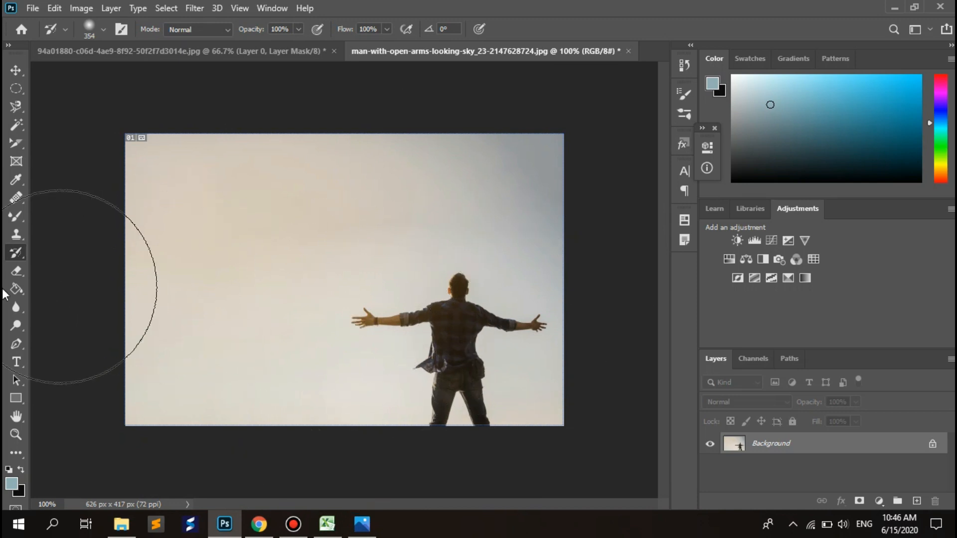
Blur the man's head, body and arms into painterly smudges with the Art History Brush tool
{"action": "right_click", "coordinate": [14, 260]}
{"action": "left_click", "coordinate": [68, 263]}
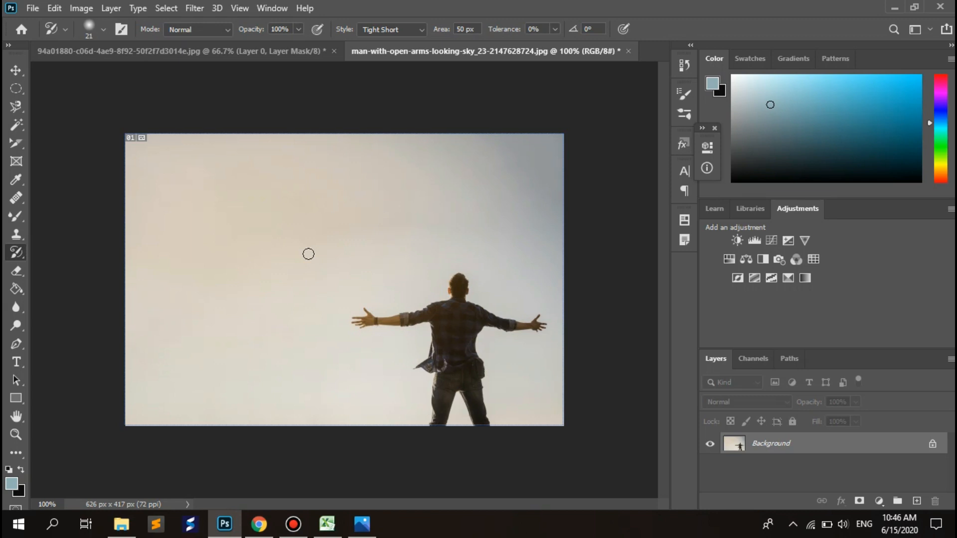
{"action": "mouse_move", "coordinate": [361, 318]}
{"action": "left_mouse_down"}
{"action": "mouse_move", "coordinate": [427, 308]}
{"action": "mouse_move", "coordinate": [421, 320]}
{"action": "mouse_move", "coordinate": [473, 317]}
{"action": "mouse_move", "coordinate": [460, 322]}
{"action": "mouse_move", "coordinate": [457, 312]}
{"action": "mouse_move", "coordinate": [467, 308]}
{"action": "mouse_move", "coordinate": [473, 261]}
{"action": "mouse_move", "coordinate": [461, 276]}
{"action": "mouse_move", "coordinate": [483, 263]}
{"action": "mouse_move", "coordinate": [473, 289]}
{"action": "mouse_move", "coordinate": [478, 366]}
{"action": "mouse_move", "coordinate": [342, 284]}
{"action": "mouse_move", "coordinate": [437, 301]}
{"action": "mouse_move", "coordinate": [438, 250]}
{"action": "mouse_move", "coordinate": [384, 316]}
{"action": "left_mouse_up"}
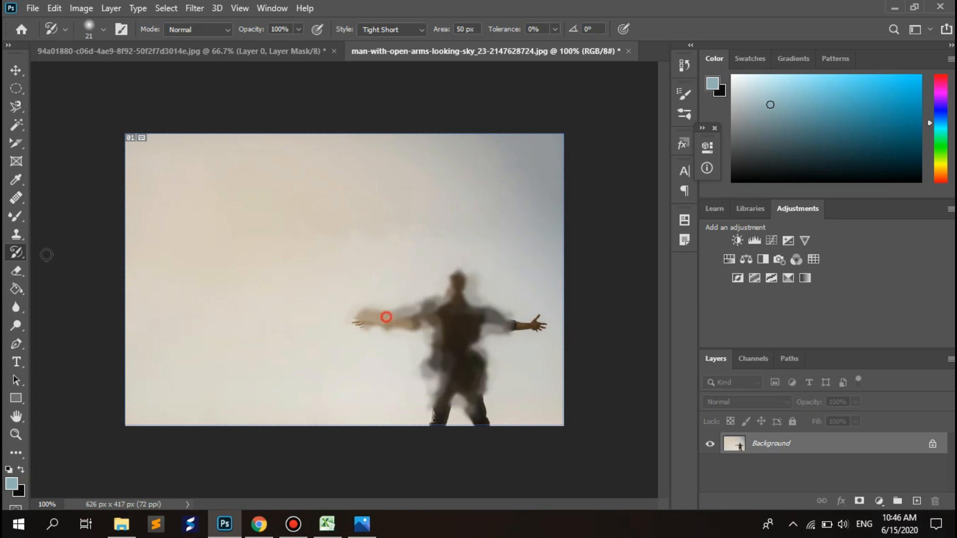
Erase nearly the whole open-arms photo to the black background colour with the Eraser tool
{"action": "left_click", "coordinate": [16, 272]}
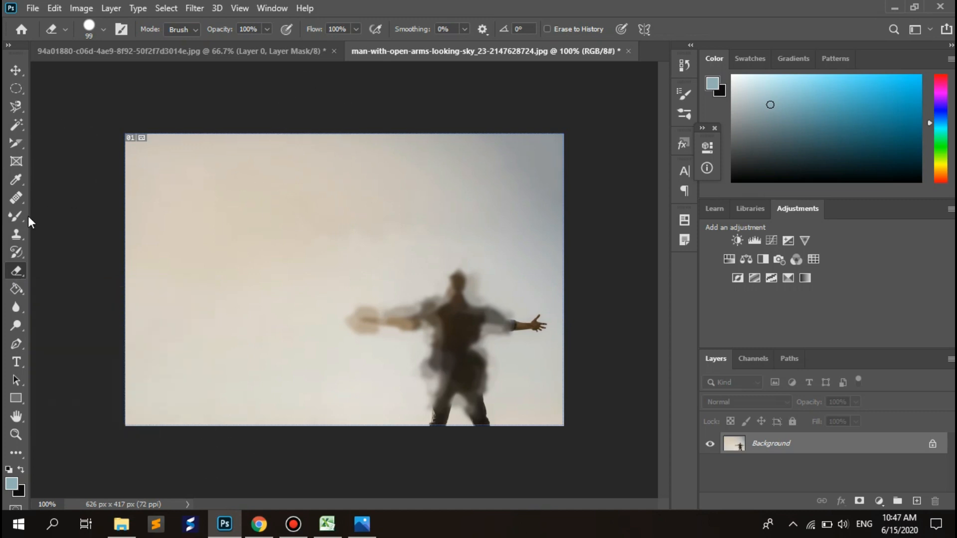
{"action": "left_click", "coordinate": [23, 270]}
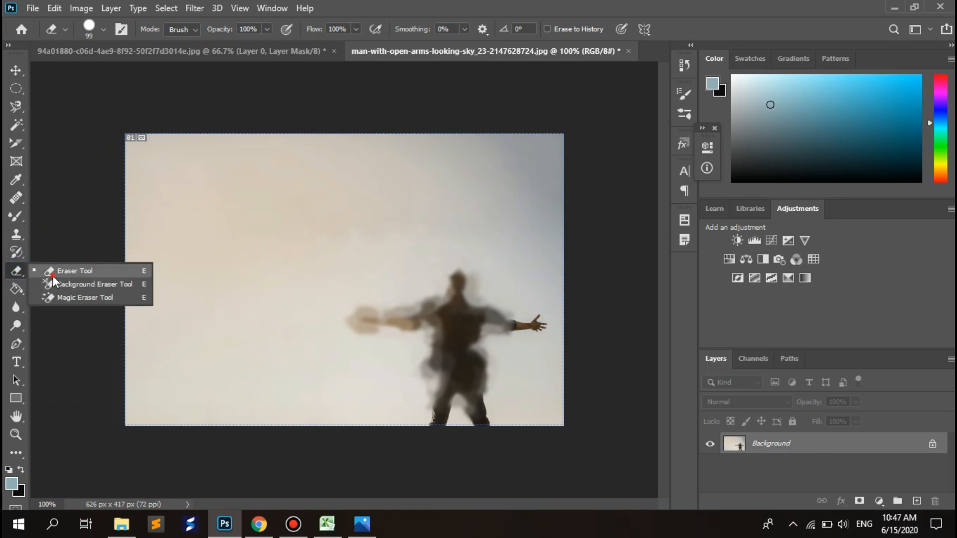
{"action": "left_click", "coordinate": [52, 270]}
{"action": "left_click_drag", "start_coordinate": [323, 211], "coordinate": [363, 317]}
{"action": "mouse_move", "coordinate": [311, 334]}
{"action": "left_mouse_down"}
{"action": "mouse_move", "coordinate": [354, 148]}
{"action": "mouse_move", "coordinate": [254, 347]}
{"action": "mouse_move", "coordinate": [419, 211]}
{"action": "mouse_move", "coordinate": [232, 442]}
{"action": "left_mouse_up"}
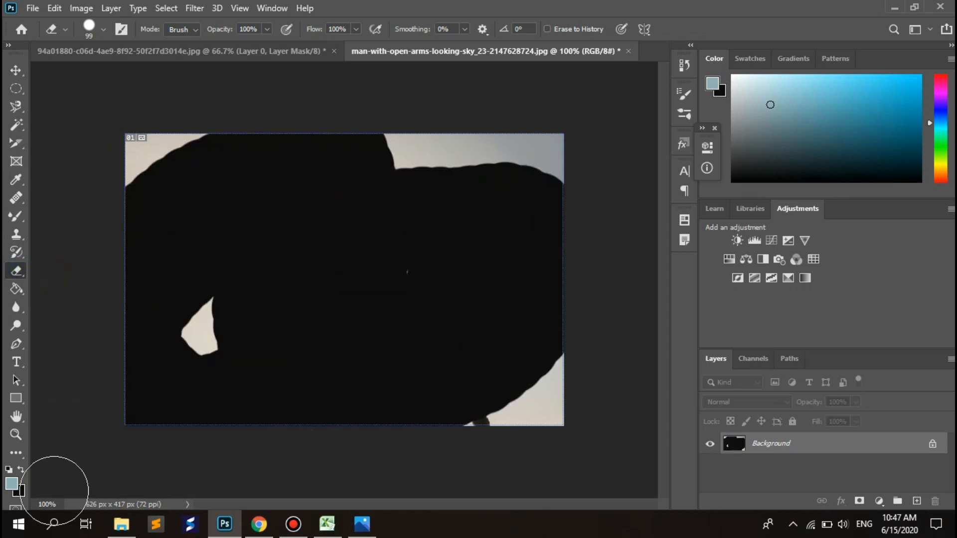
{"action": "left_click", "coordinate": [498, 257]}
{"action": "left_click_drag", "start_coordinate": [498, 257], "coordinate": [427, 208]}
{"action": "mouse_move", "coordinate": [481, 211]}
{"action": "left_mouse_down"}
{"action": "mouse_move", "coordinate": [458, 128]}
{"action": "mouse_move", "coordinate": [312, 215]}
{"action": "left_mouse_up"}
{"action": "mouse_move", "coordinate": [513, 152]}
{"action": "left_mouse_down"}
{"action": "mouse_move", "coordinate": [421, 199]}
{"action": "mouse_move", "coordinate": [243, 179]}
{"action": "left_mouse_up"}
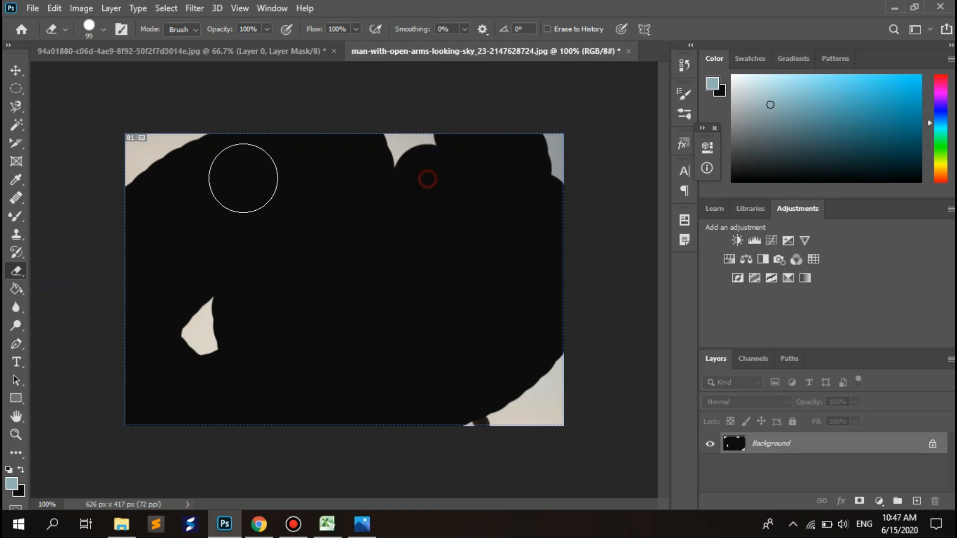
{"action": "mouse_move", "coordinate": [419, 304]}
{"action": "left_mouse_down"}
{"action": "mouse_move", "coordinate": [251, 210]}
{"action": "mouse_move", "coordinate": [311, 411]}
{"action": "left_mouse_up"}
{"action": "left_click_drag", "start_coordinate": [310, 410], "coordinate": [461, 241]}
{"action": "mouse_move", "coordinate": [389, 337]}
{"action": "left_mouse_down"}
{"action": "mouse_move", "coordinate": [240, 299]}
{"action": "mouse_move", "coordinate": [254, 453]}
{"action": "left_mouse_up"}
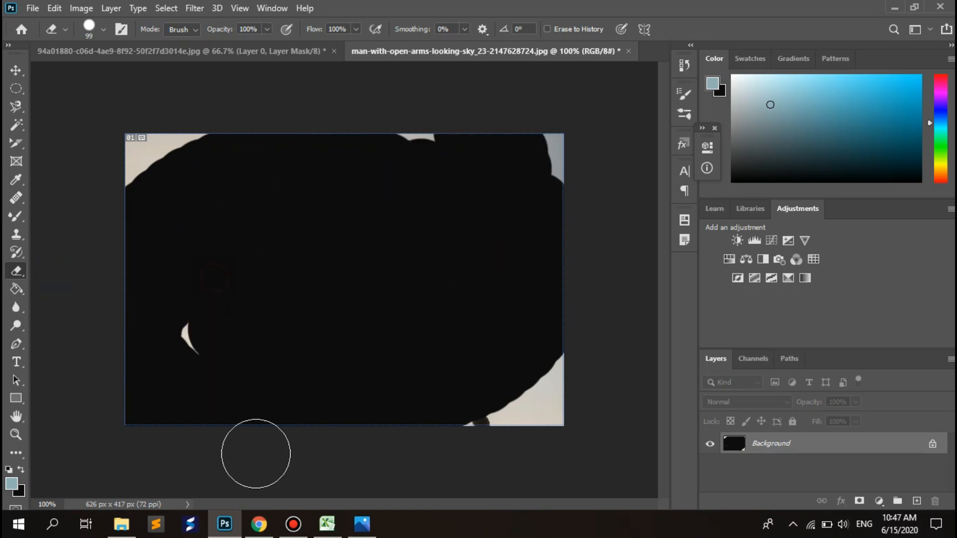
{"action": "left_click_drag", "start_coordinate": [385, 176], "coordinate": [153, 364]}
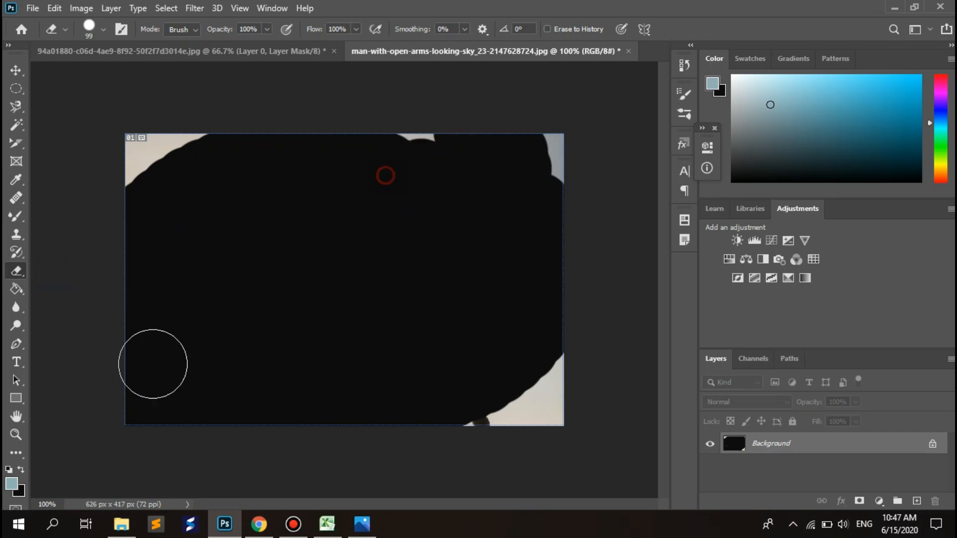
Swap the foreground and background colours and erase a large blue-grey patch in the middle of the black area
{"action": "left_click", "coordinate": [21, 470]}
{"action": "mouse_move", "coordinate": [365, 277]}
{"action": "left_mouse_down"}
{"action": "mouse_move", "coordinate": [339, 258]}
{"action": "mouse_move", "coordinate": [370, 178]}
{"action": "mouse_move", "coordinate": [329, 370]}
{"action": "left_mouse_up"}
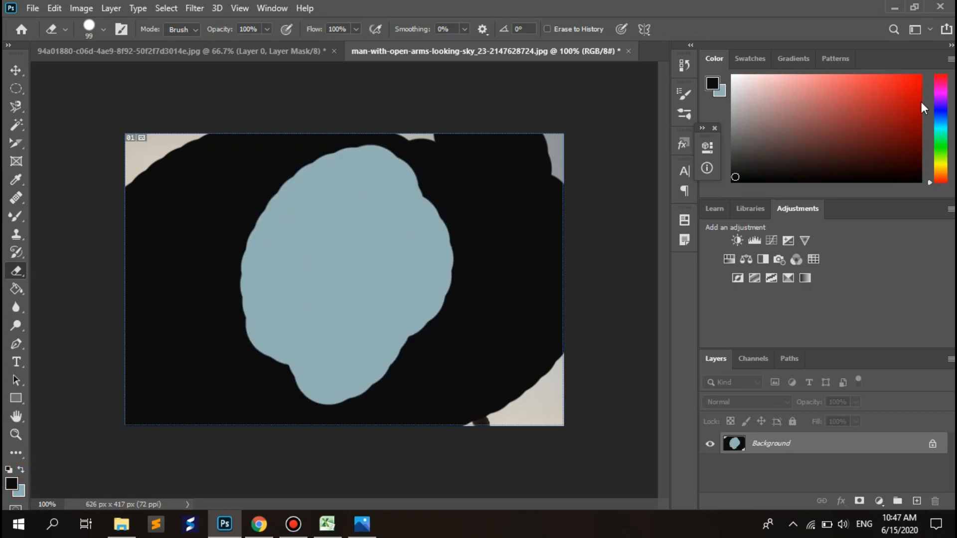
Set both the foreground and background colours to red and erase a red patch over the blue-grey one
{"action": "left_click", "coordinate": [898, 104]}
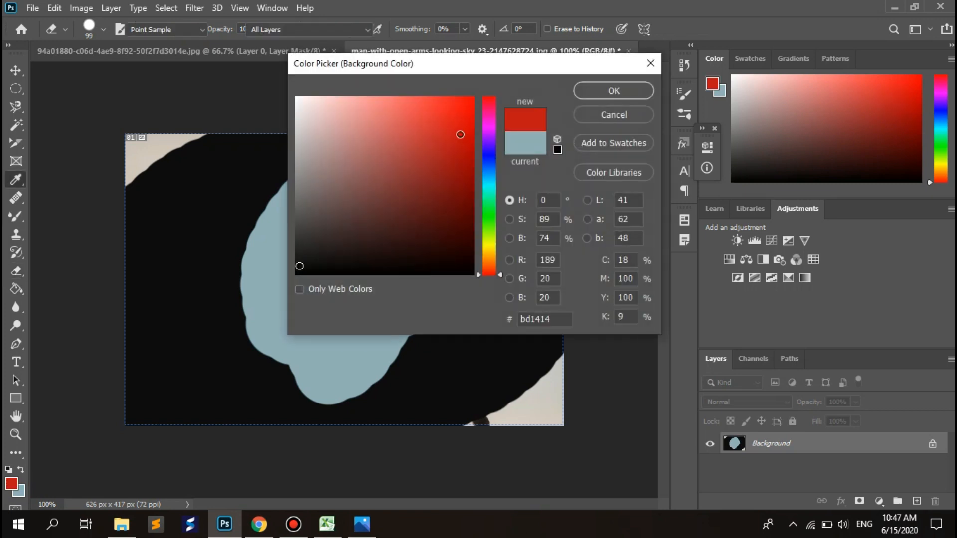
{"action": "left_click", "coordinate": [459, 134]}
{"action": "left_click", "coordinate": [579, 88]}
{"action": "mouse_move", "coordinate": [324, 189]}
{"action": "left_mouse_down"}
{"action": "mouse_move", "coordinate": [393, 282]}
{"action": "mouse_move", "coordinate": [447, 214]}
{"action": "mouse_move", "coordinate": [485, 381]}
{"action": "left_mouse_up"}
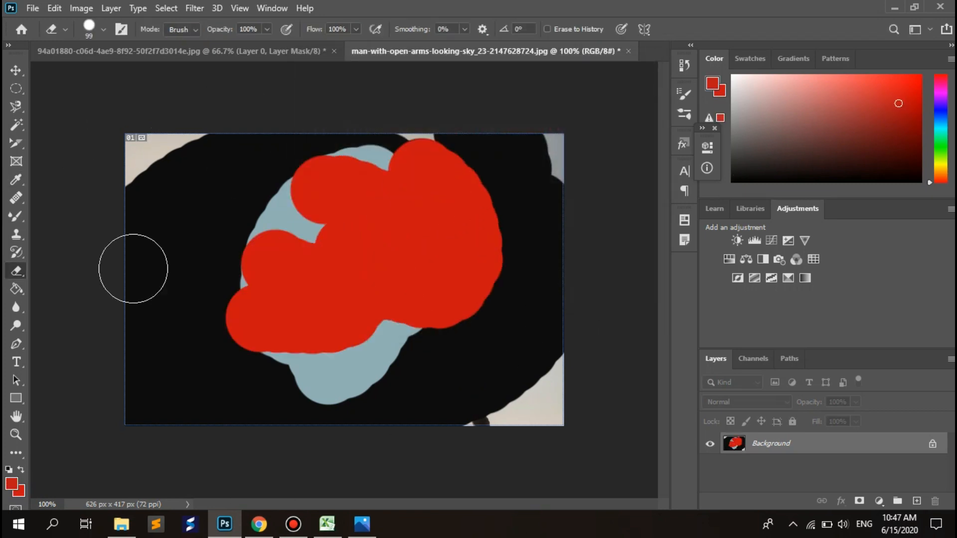
Undo the red and blue-grey eraser strokes and the last black one
{"action": "key", "text": "ctrl+z"}
{"action": "key", "text": "ctrl+z"}
{"action": "key", "text": "ctrl+z"}
{"action": "key", "text": "ctrl+z"}
{"action": "key", "text": "ctrl+z"}
{"action": "key", "text": "ctrl+z"}
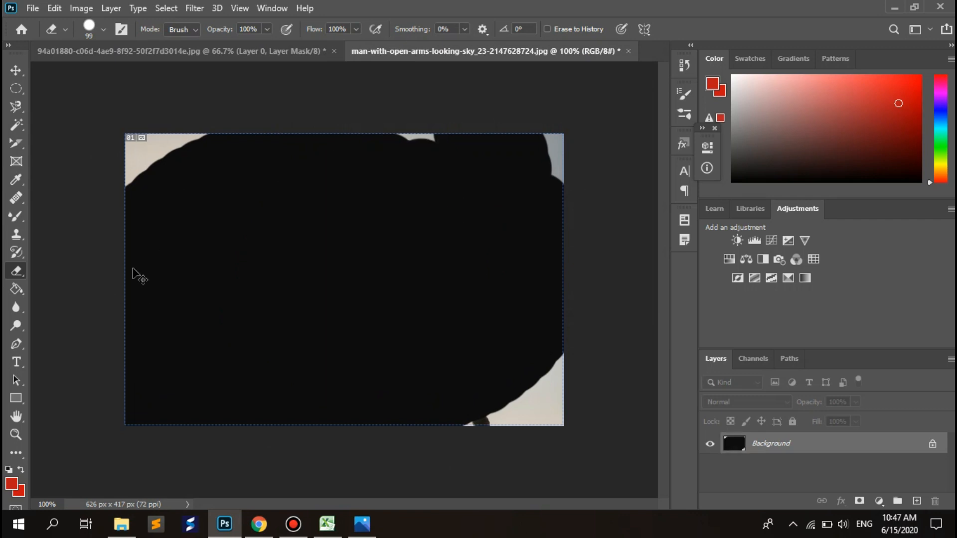
{"action": "key", "text": "ctrl+z"}
{"action": "key", "text": "z"}
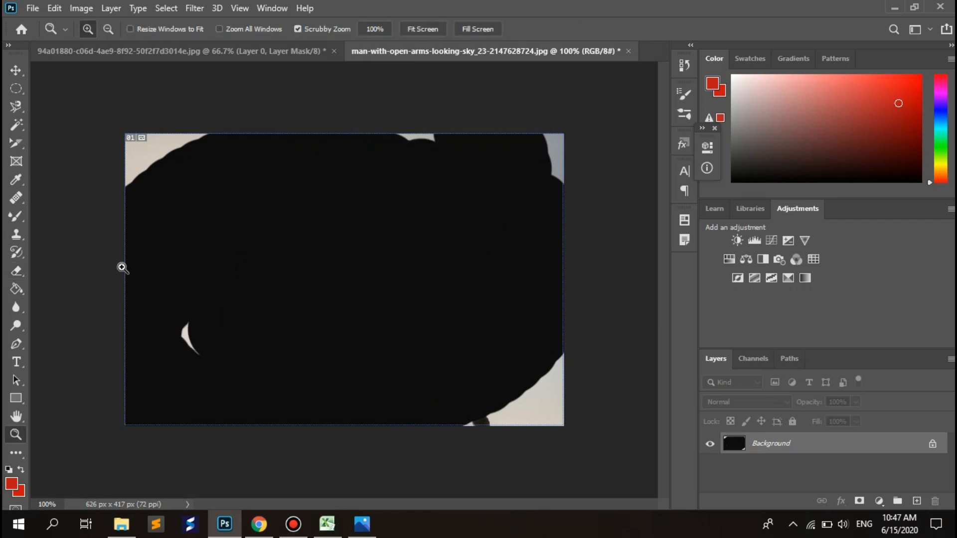
Erase the black area and the remaining sky in the photo's upper-left corner to transparency with the Magic Eraser tool
{"action": "left_click", "coordinate": [14, 253]}
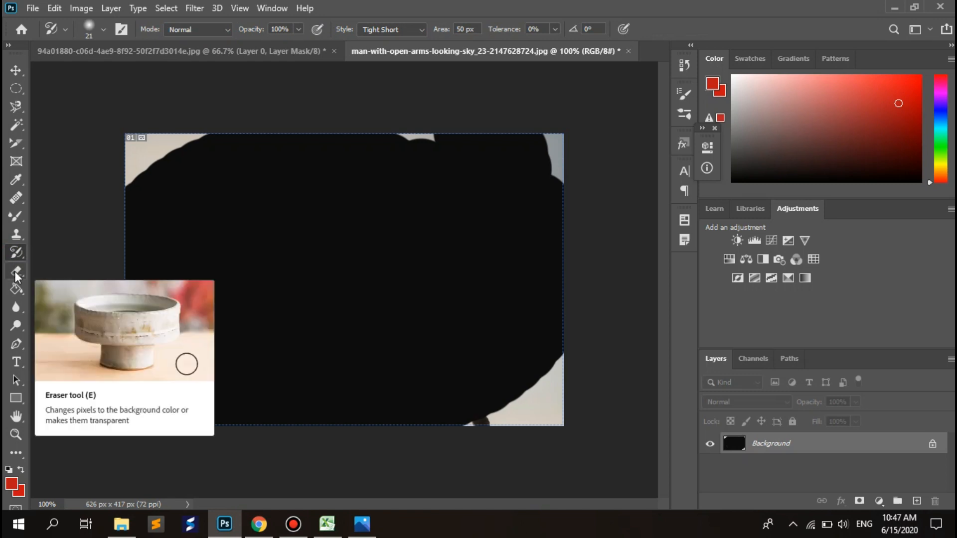
{"action": "left_click", "coordinate": [16, 275]}
{"action": "left_click", "coordinate": [15, 257]}
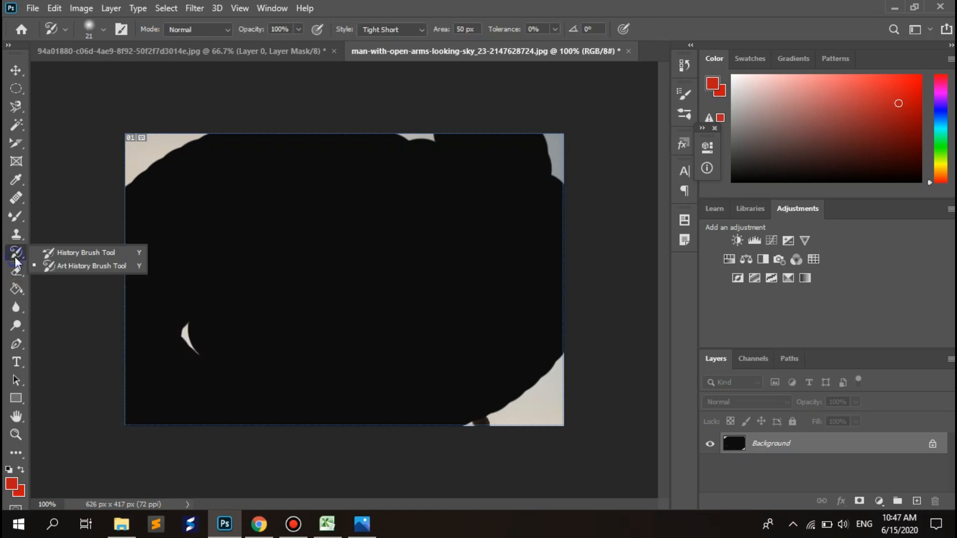
{"action": "left_click", "coordinate": [24, 273]}
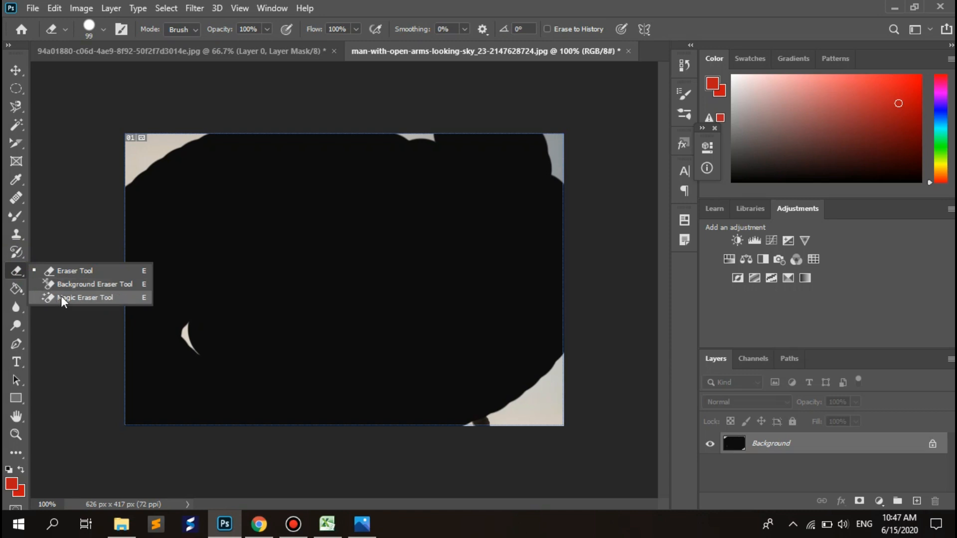
{"action": "left_click", "coordinate": [63, 299]}
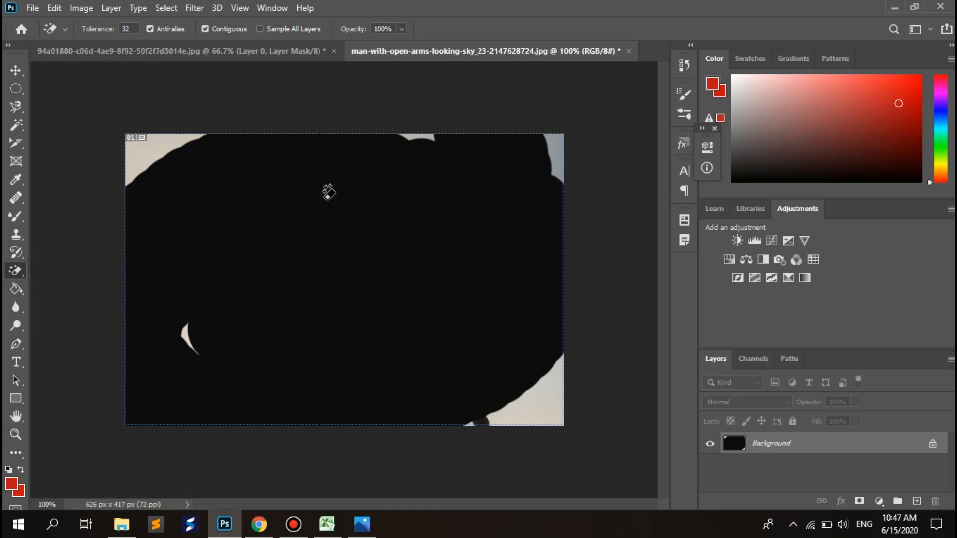
{"action": "left_click", "coordinate": [319, 156]}
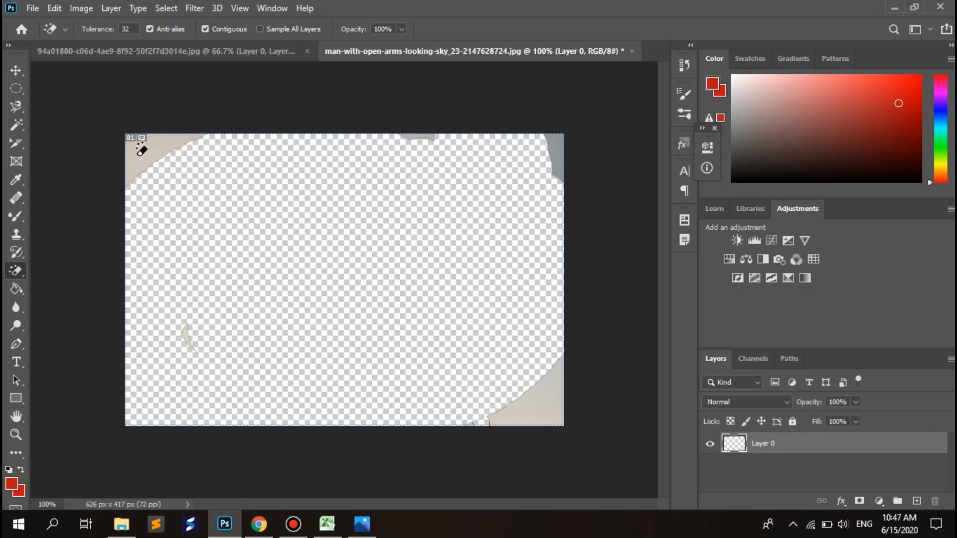
{"action": "left_click", "coordinate": [140, 148]}
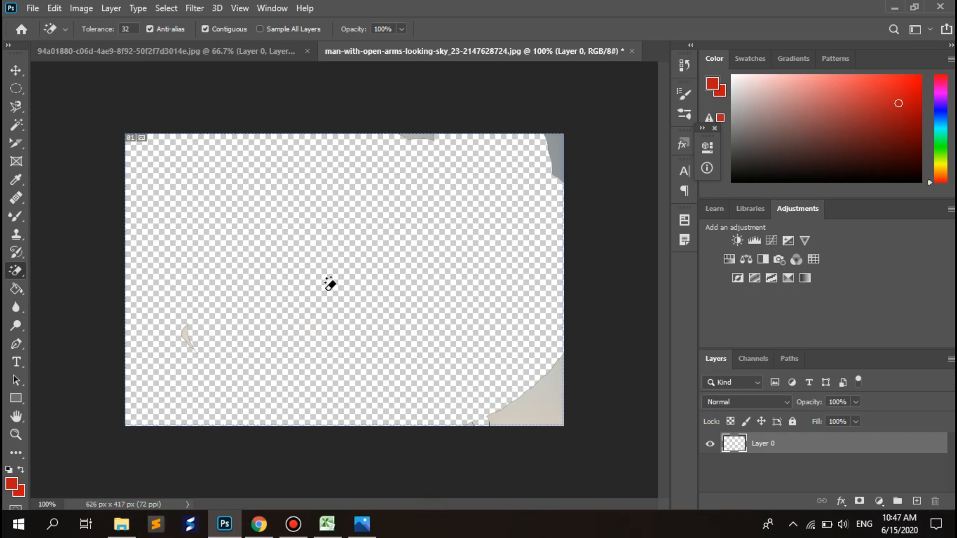
Activate the Gradient tool and add a new layer above Layer 0 in the man-with-open-arms image
{"action": "left_click", "coordinate": [285, 281]}
{"action": "left_click", "coordinate": [18, 294]}
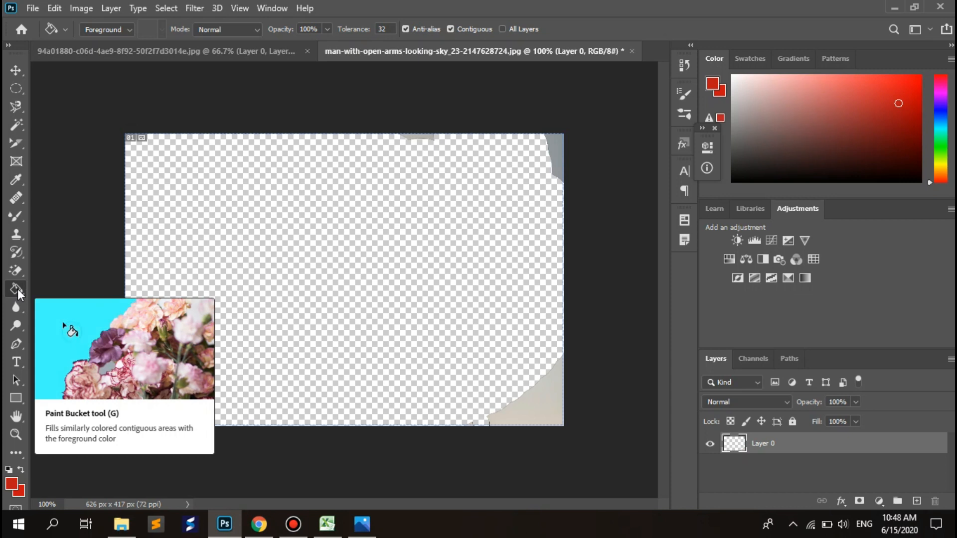
{"action": "right_click", "coordinate": [18, 291]}
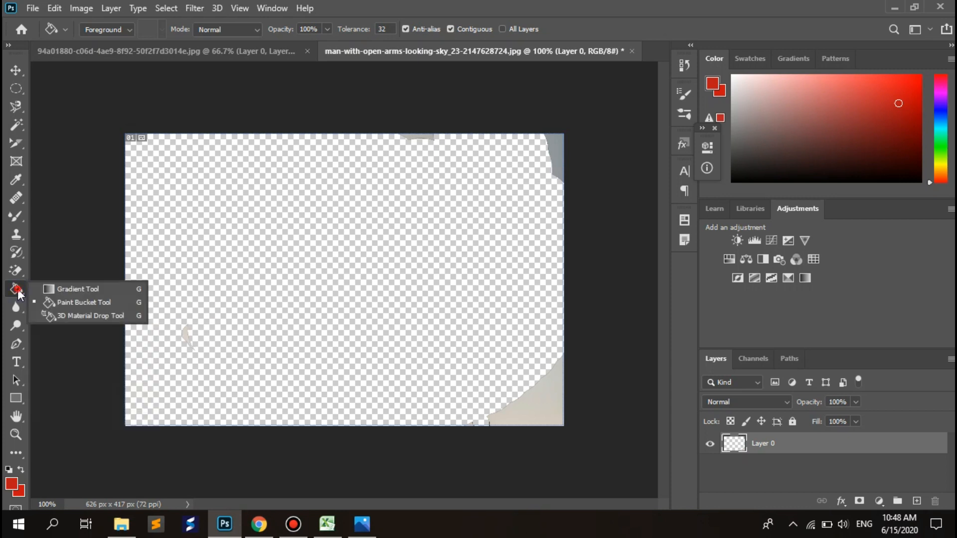
{"action": "left_click", "coordinate": [18, 291]}
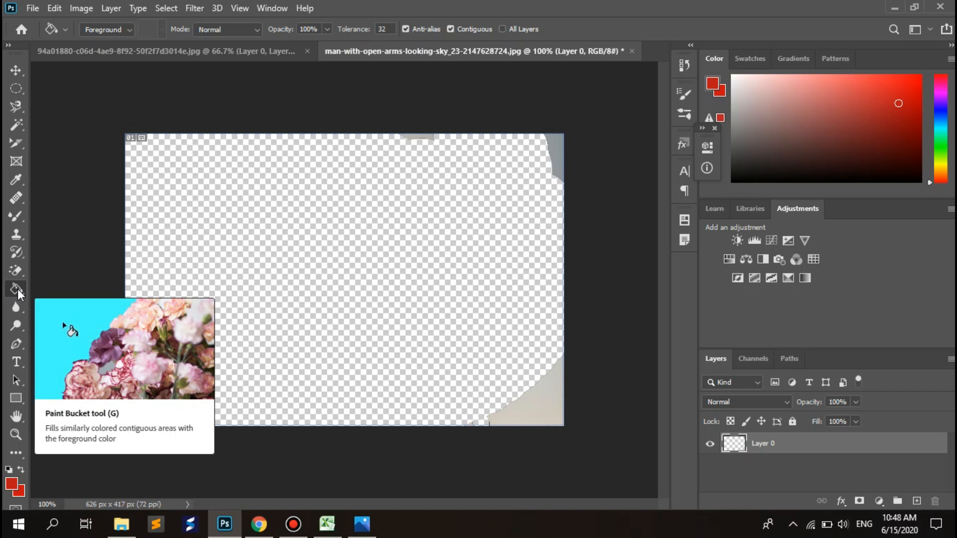
{"action": "right_click", "coordinate": [18, 290]}
{"action": "left_click", "coordinate": [75, 289]}
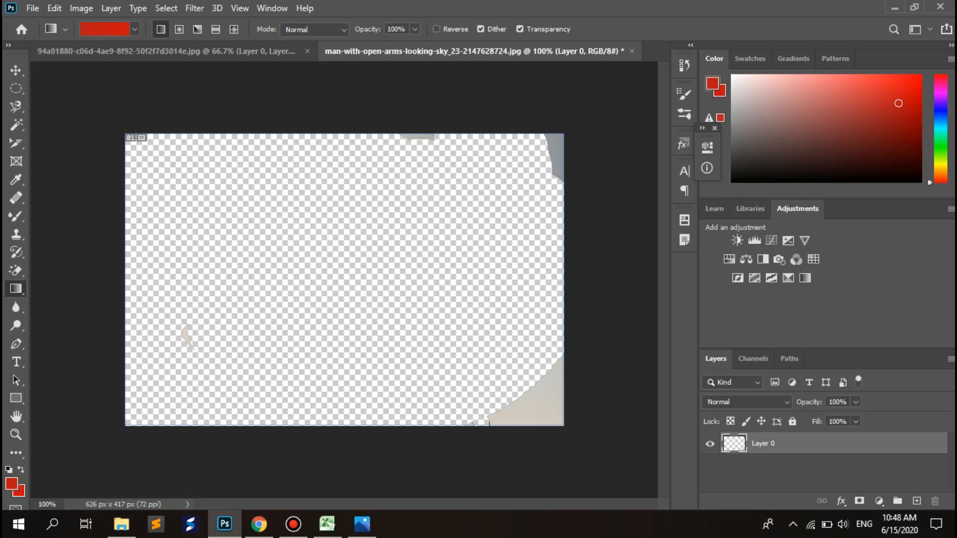
{"action": "left_click", "coordinate": [916, 501]}
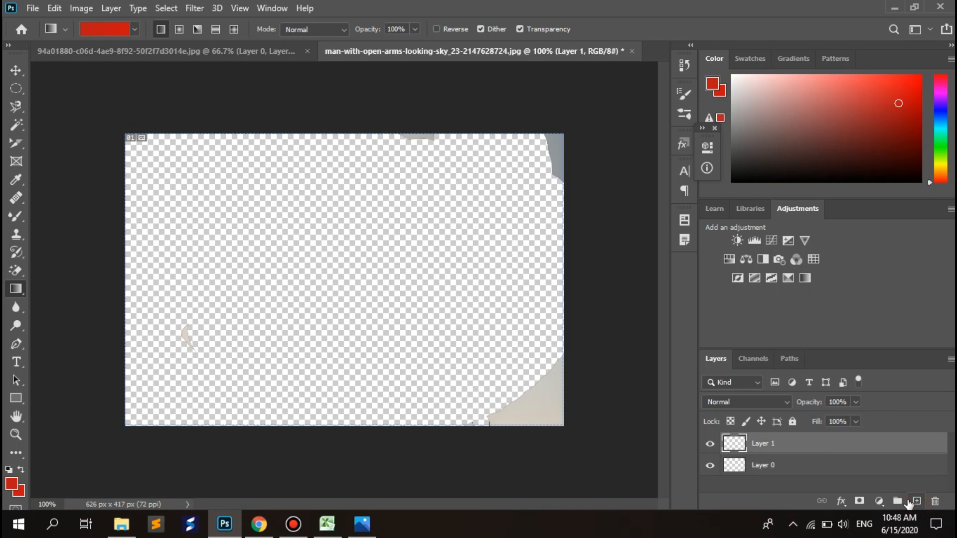
Draw a diagonal red gradient on Layer 0, then set the foreground to dark grey and draw grey-to-red gradients across the same layer
{"action": "left_click", "coordinate": [792, 469]}
{"action": "left_click_drag", "start_coordinate": [342, 221], "coordinate": [388, 299]}
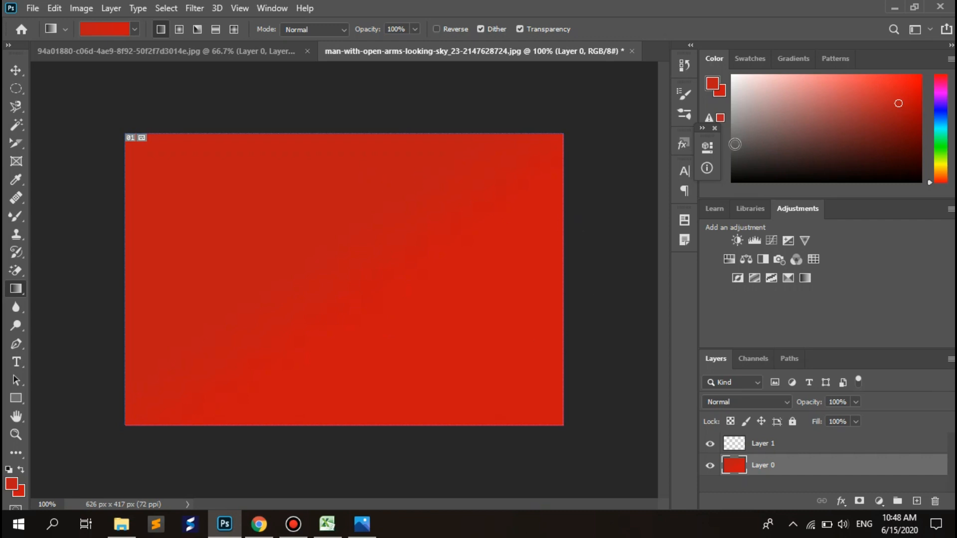
{"action": "left_click", "coordinate": [752, 151]}
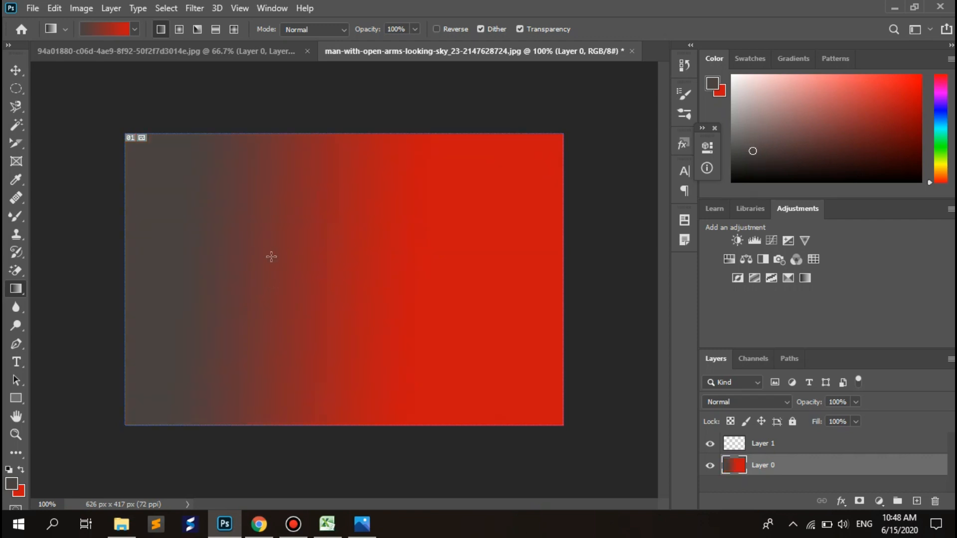
{"action": "left_click_drag", "start_coordinate": [271, 256], "coordinate": [497, 279]}
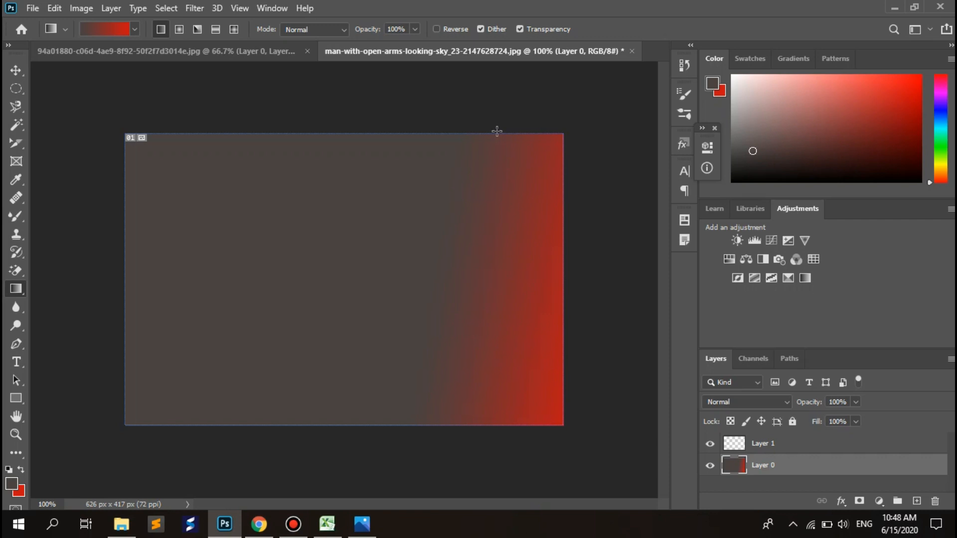
Fill the layer mask of the 94a01880 mountain photo with the light grey foreground colour using the Paint Bucket tool
{"action": "right_click", "coordinate": [25, 288]}
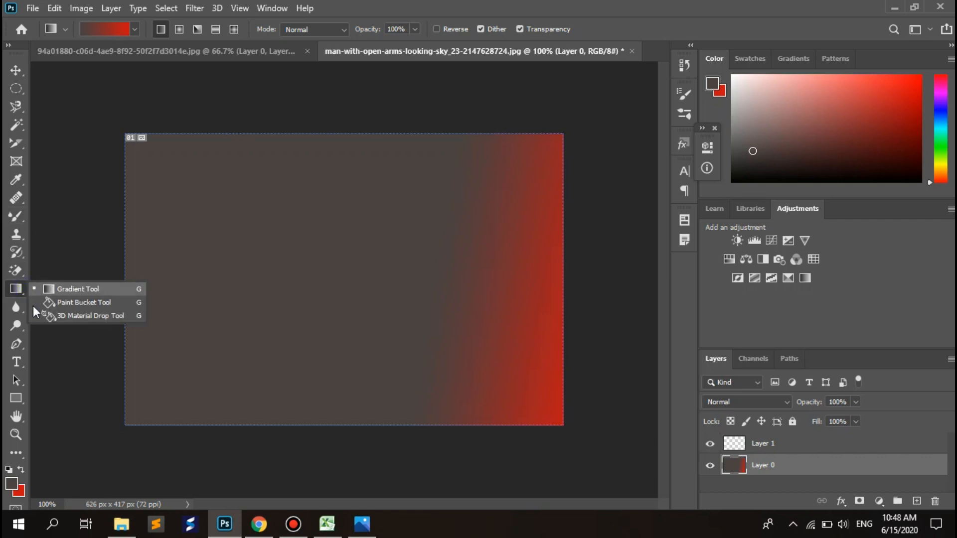
{"action": "left_click", "coordinate": [53, 302]}
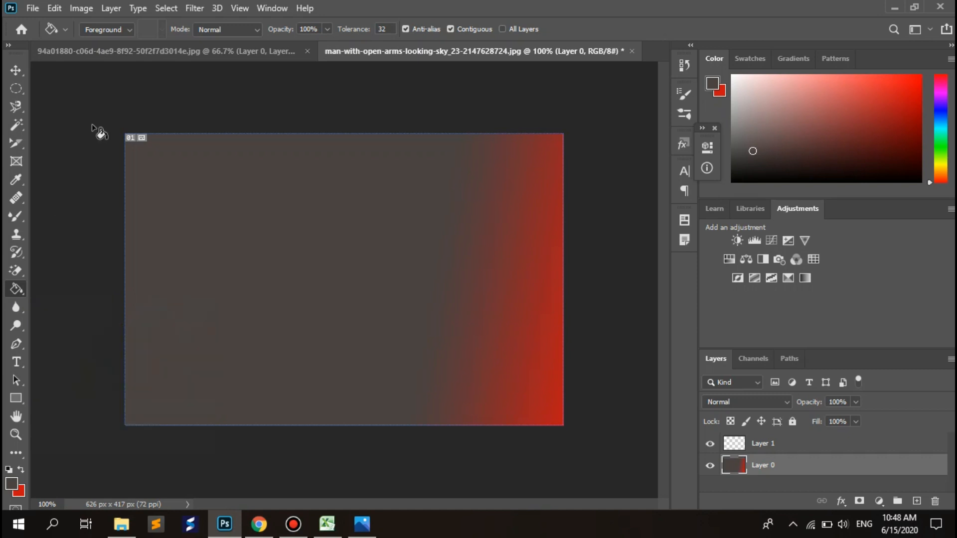
{"action": "left_click", "coordinate": [157, 48]}
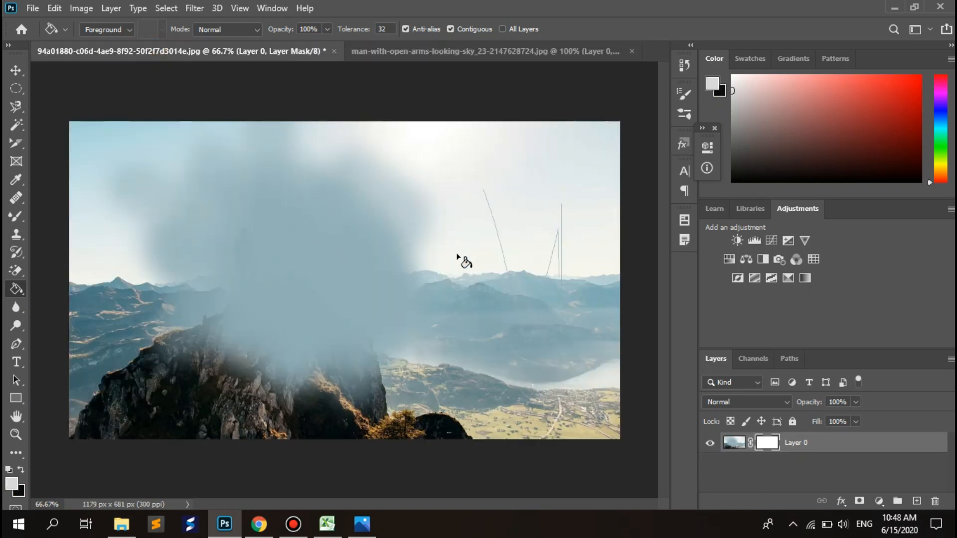
{"action": "left_click", "coordinate": [515, 192]}
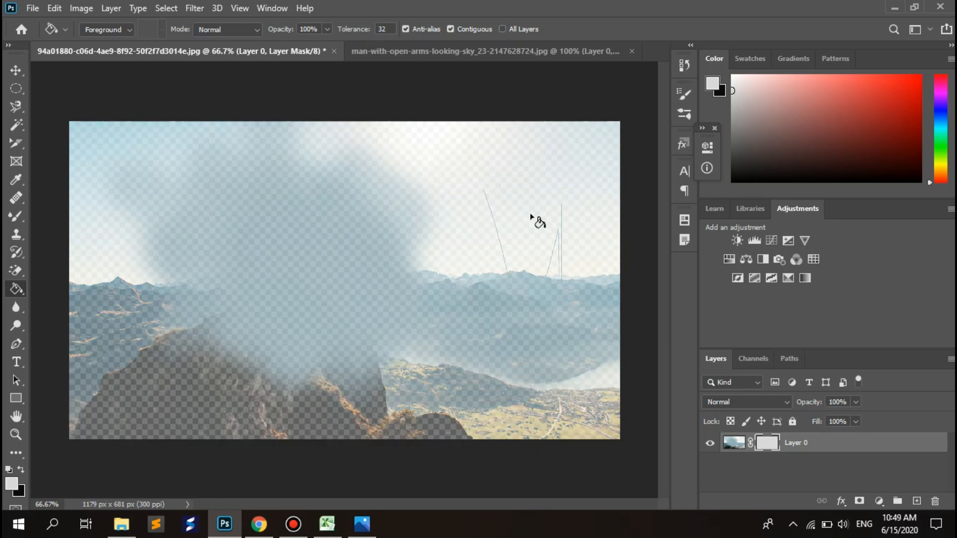
Add a second mask to the mountain photo's Layer 0 and try filling it with the Paint Bucket tool
{"action": "left_click", "coordinate": [858, 500]}
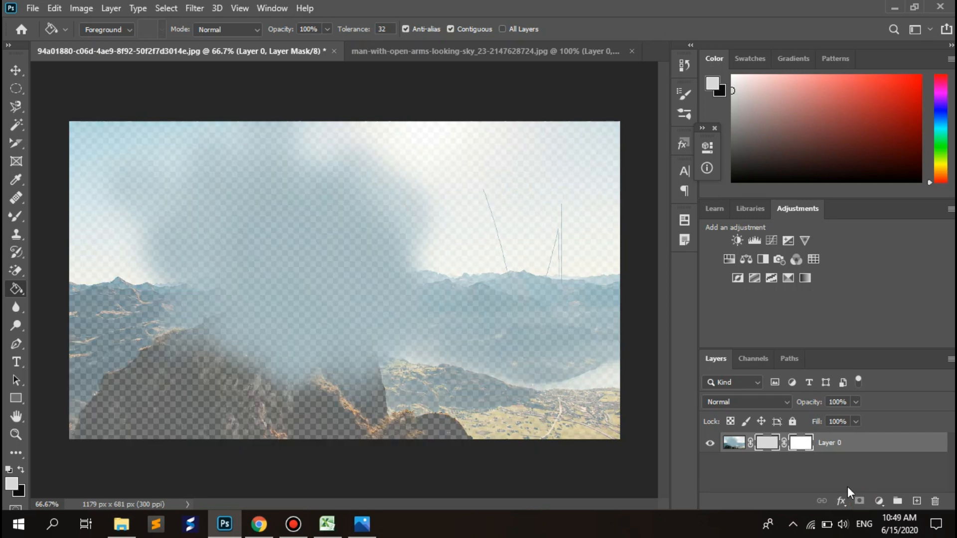
{"action": "left_click", "coordinate": [801, 443]}
{"action": "left_click", "coordinate": [466, 196]}
{"action": "left_click", "coordinate": [801, 442]}
{"action": "left_click", "coordinate": [769, 442]}
Return to the man-with-open-arms image and fill the red strip of Layer 0's gradient with dark grey
{"action": "left_click", "coordinate": [380, 56]}
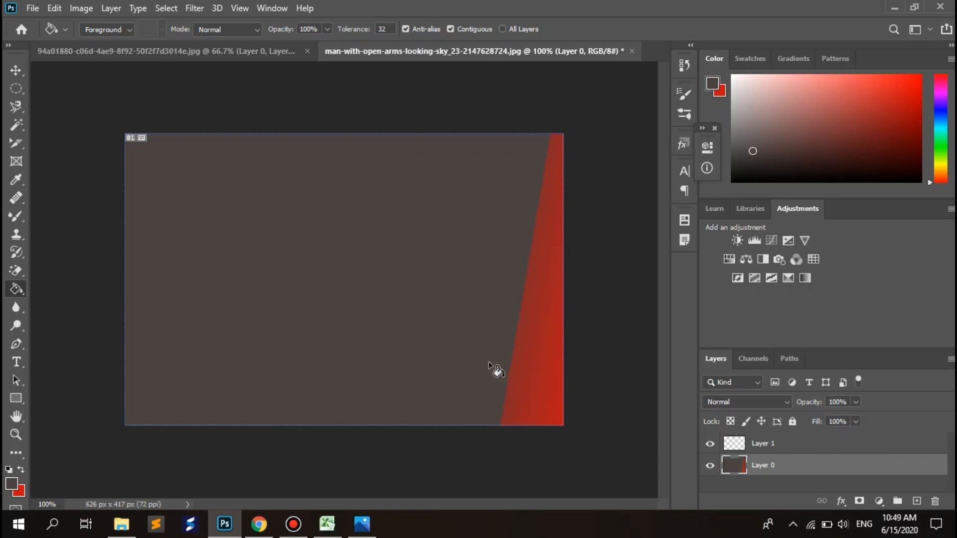
{"action": "left_click", "coordinate": [527, 360]}
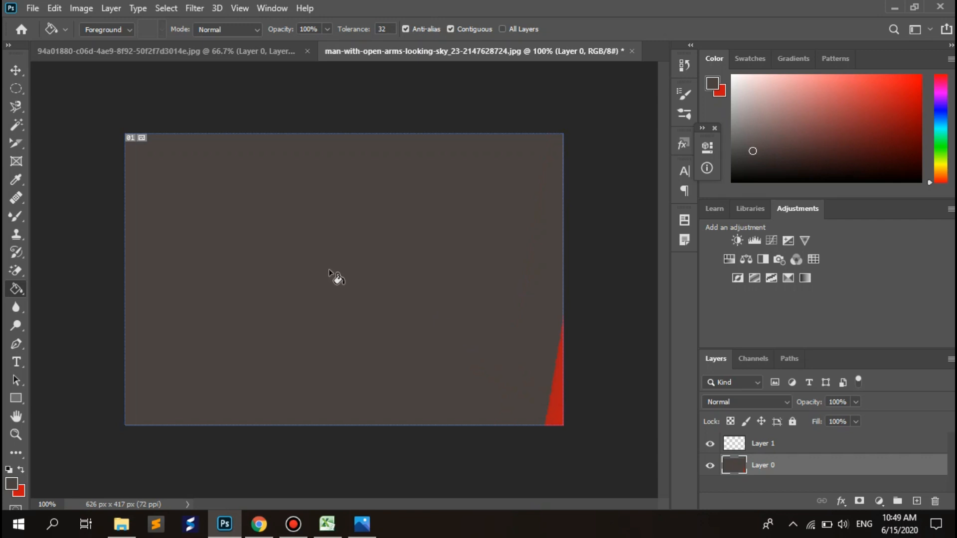
Activate the 3D Material Drop tool and check whether it can be used in each of the two open images
{"action": "right_click", "coordinate": [15, 293]}
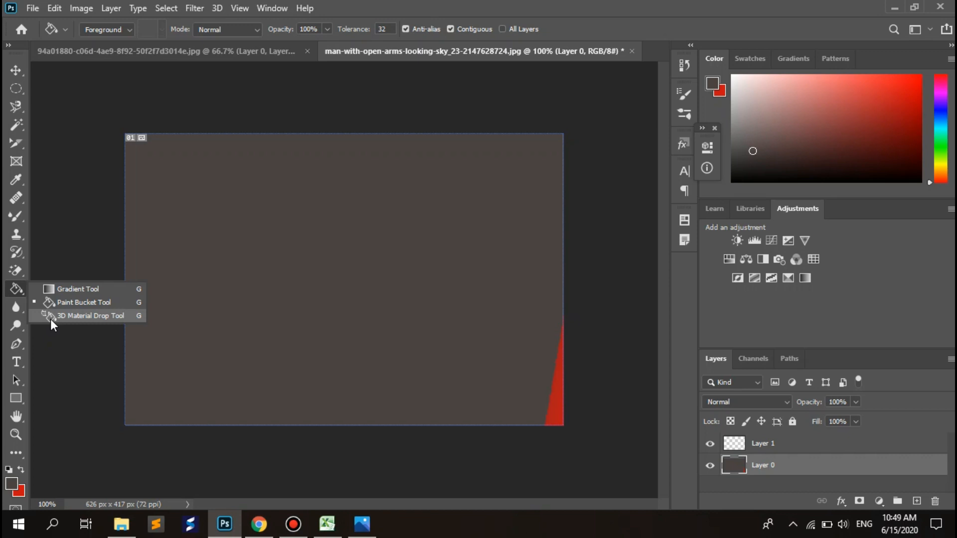
{"action": "left_click", "coordinate": [51, 320]}
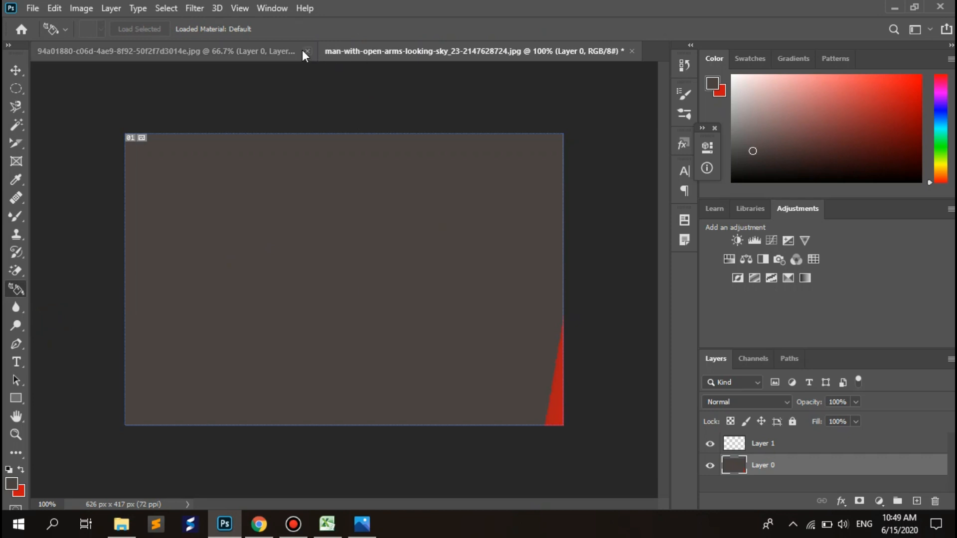
{"action": "left_click", "coordinate": [271, 54]}
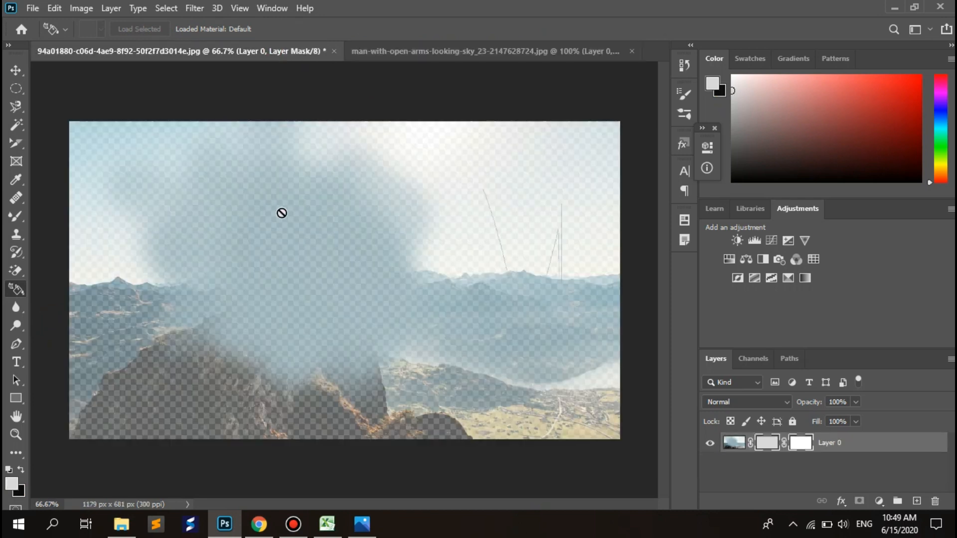
{"action": "left_click", "coordinate": [506, 53]}
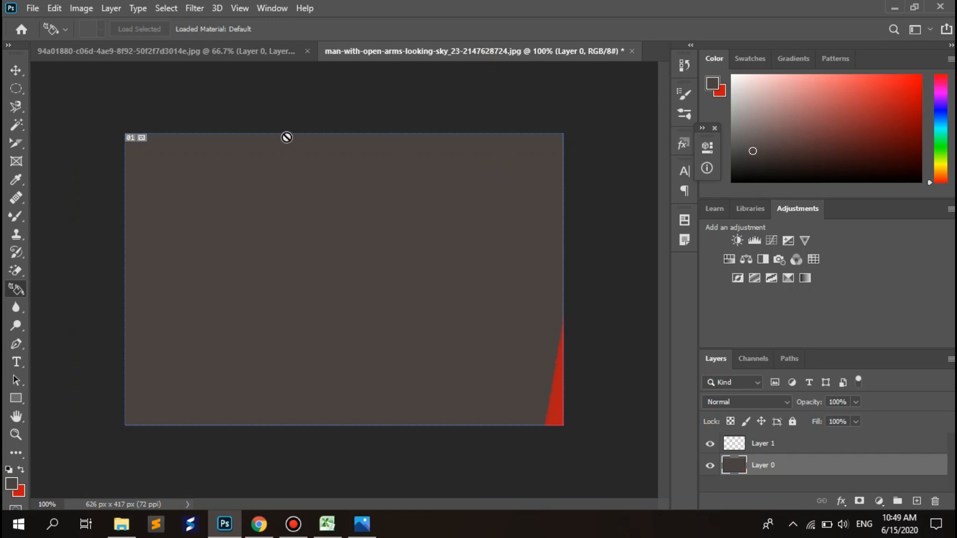
{"action": "left_click", "coordinate": [914, 491]}
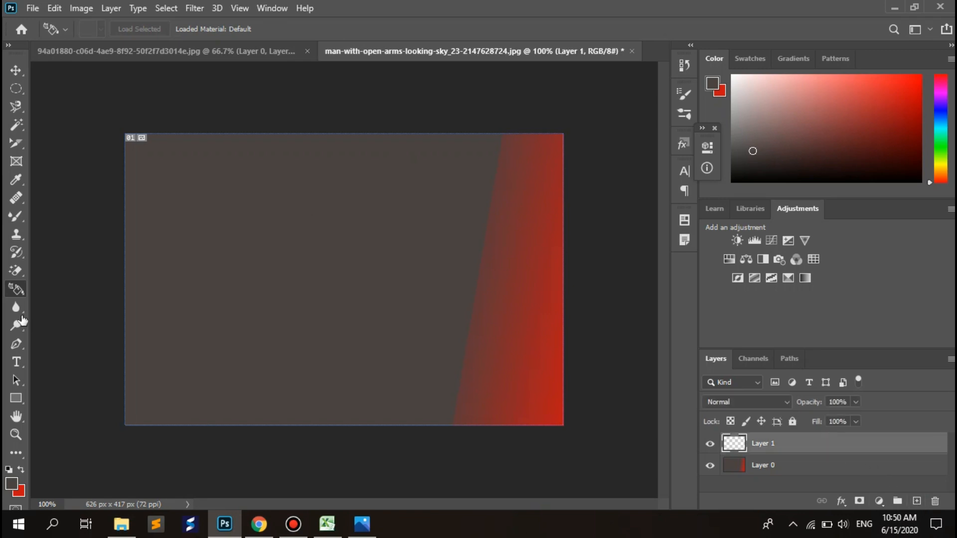
{"action": "key", "text": "h"}
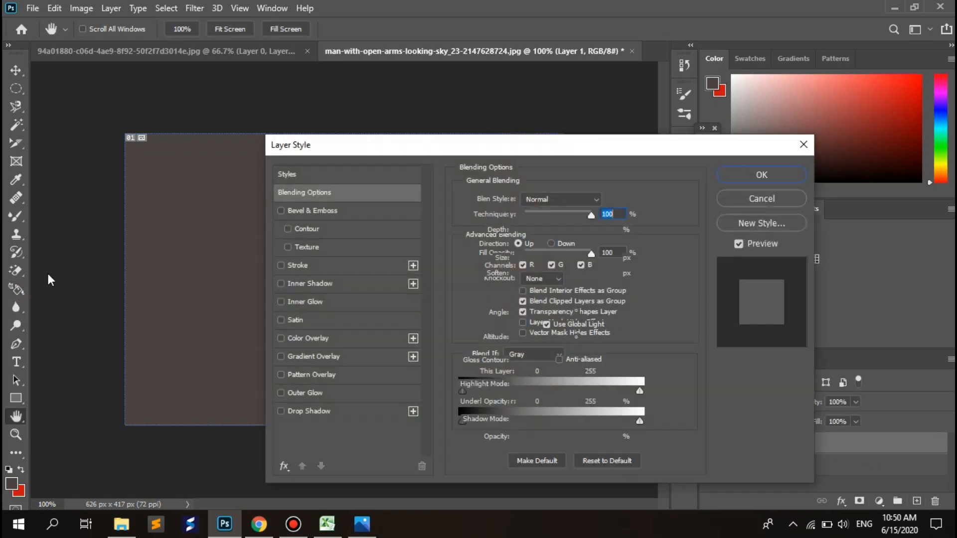
{"action": "left_click", "coordinate": [309, 210]}
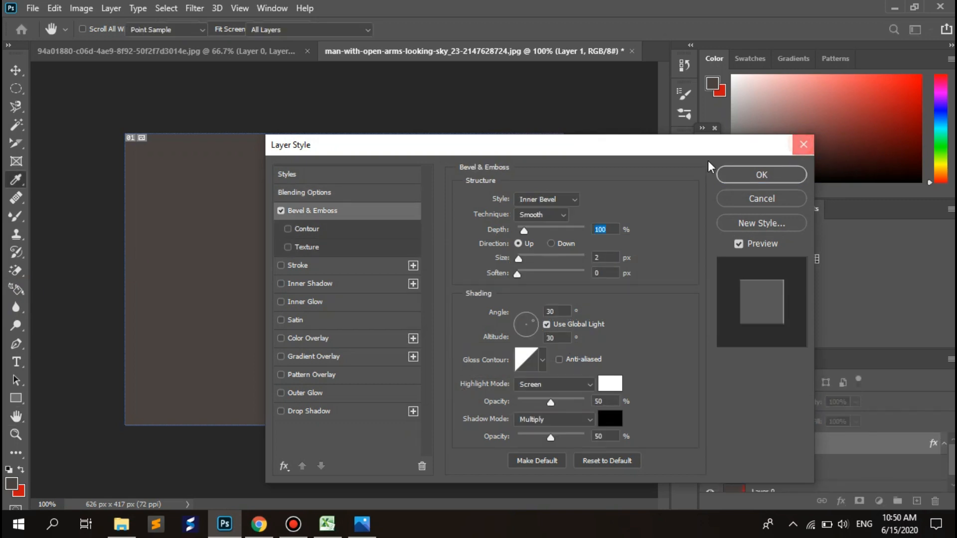
Activate the Blur tool and close both open images without saving their changes
{"action": "left_click", "coordinate": [15, 308]}
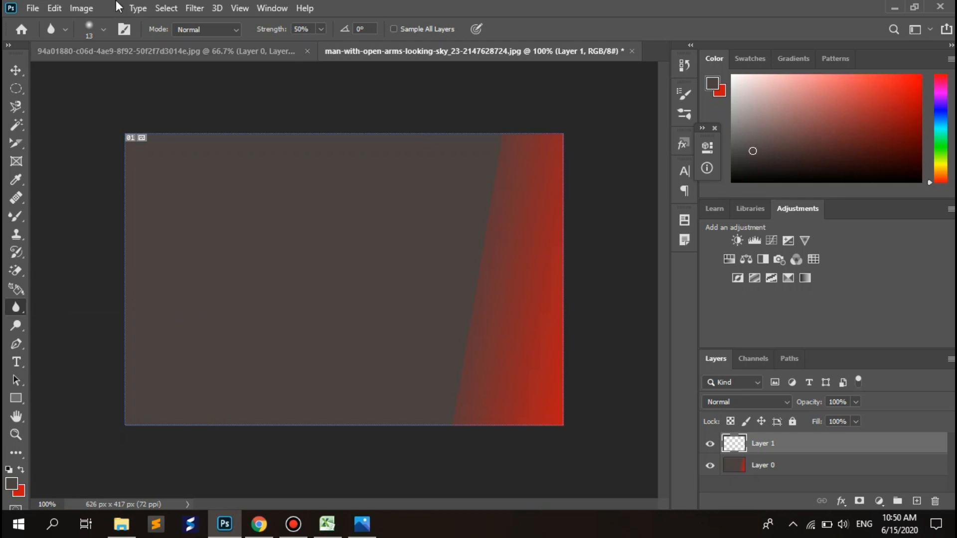
{"action": "left_click", "coordinate": [306, 51]}
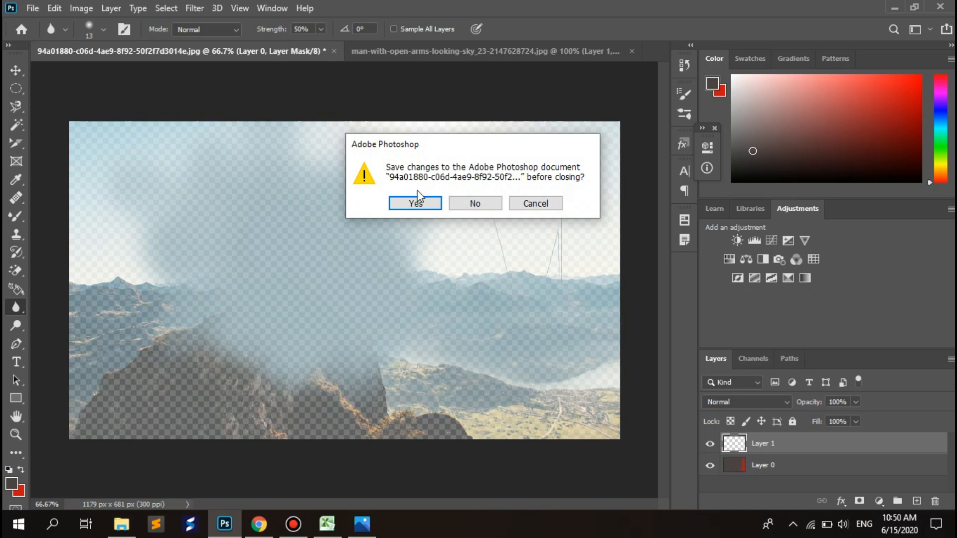
{"action": "left_click", "coordinate": [475, 203]}
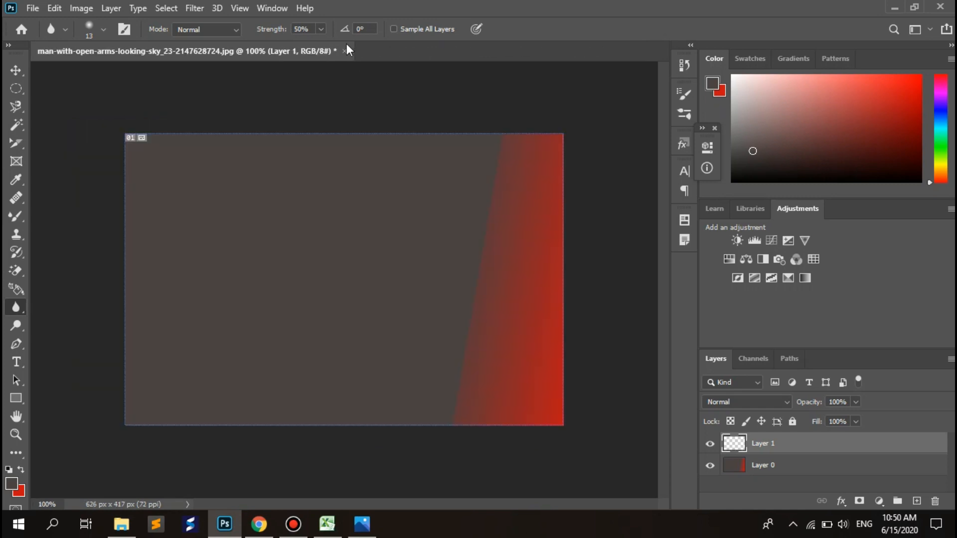
{"action": "left_click", "coordinate": [344, 51]}
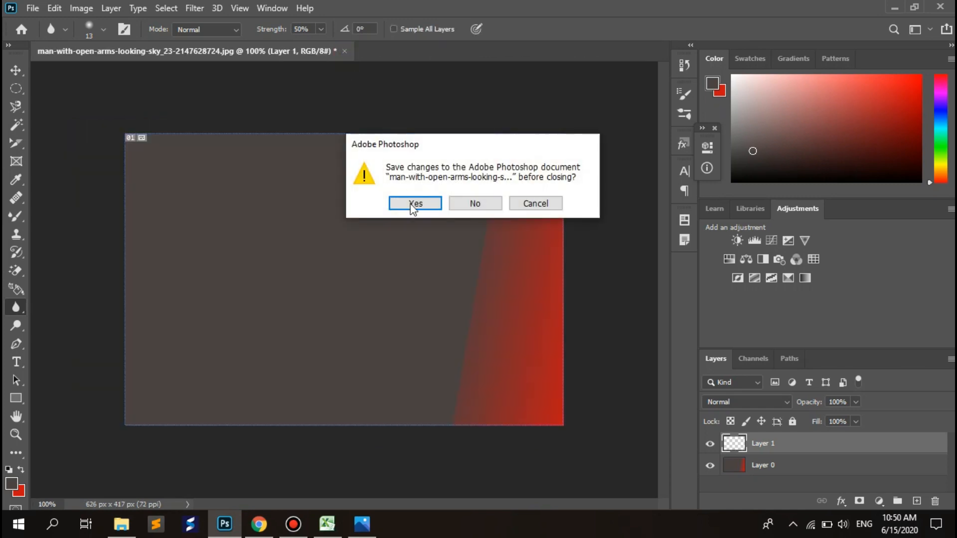
{"action": "left_click", "coordinate": [454, 204]}
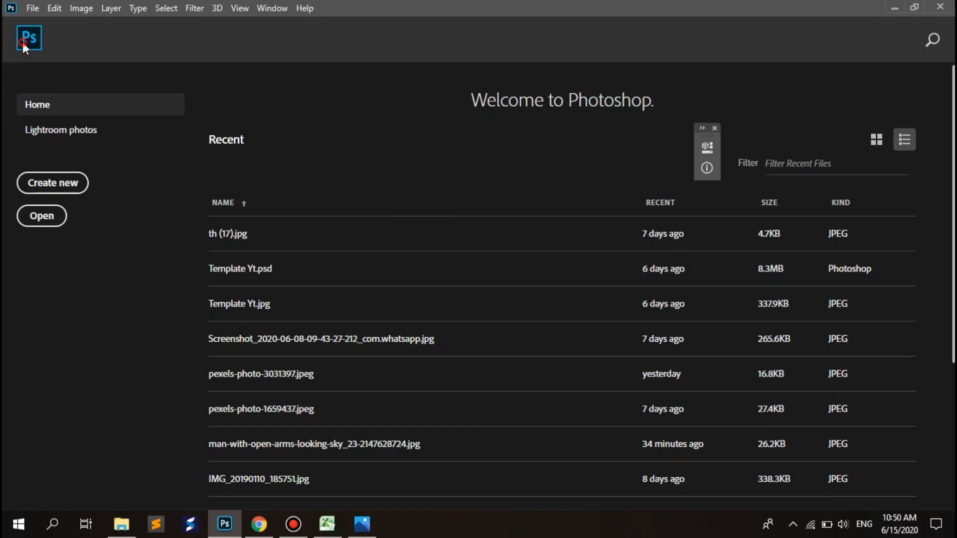
Switch to File Explorer and open the glowing light bulb image 306f2c00-c692-4551-9bb6-7b38aa0d8eb1 from the potosohop folder in Photoshop
{"action": "left_click", "coordinate": [22, 42]}
{"action": "left_click", "coordinate": [122, 523]}
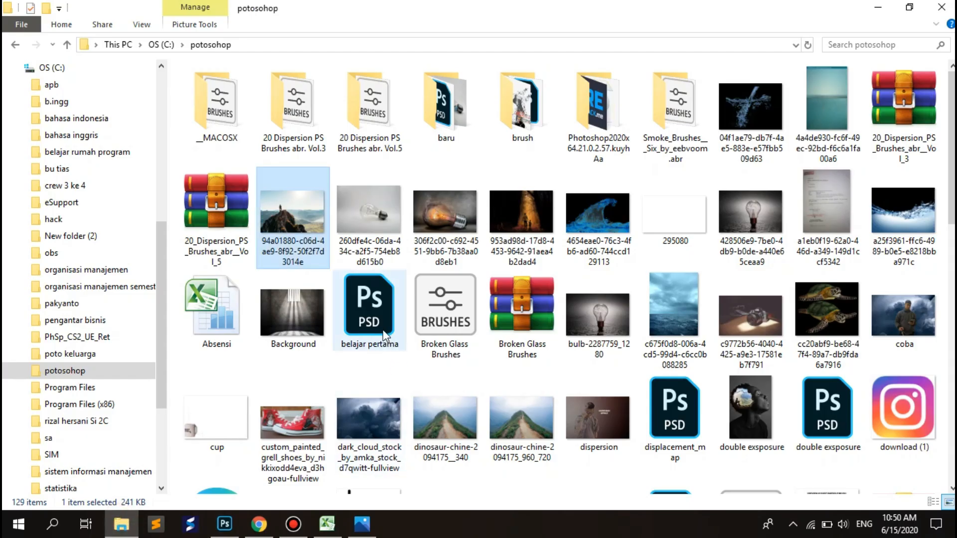
{"action": "left_click", "coordinate": [453, 229]}
{"action": "left_click_drag", "start_coordinate": [452, 229], "coordinate": [391, 306]}
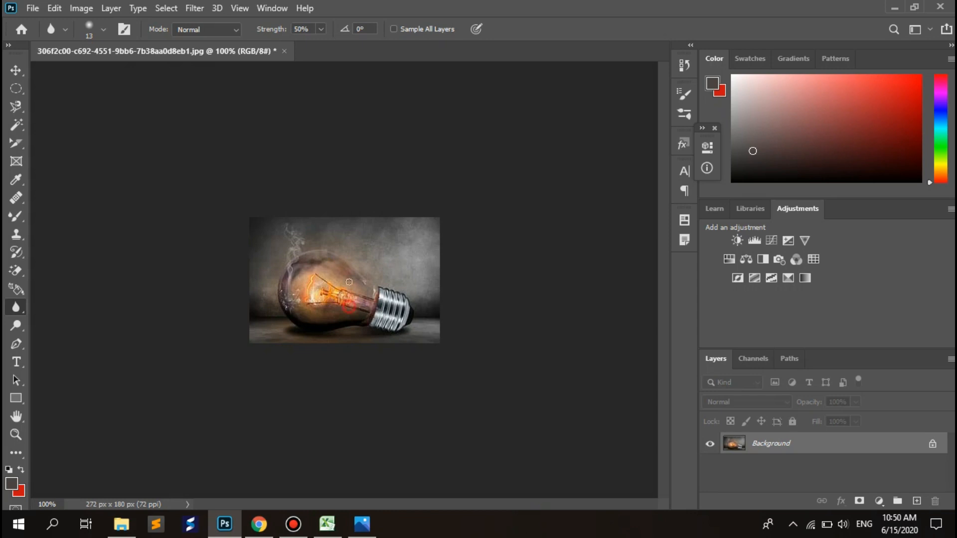
Add a layer mask to the bulb image and brush over the bulb with the Blur tool at 202 px
{"action": "left_click", "coordinate": [859, 501]}
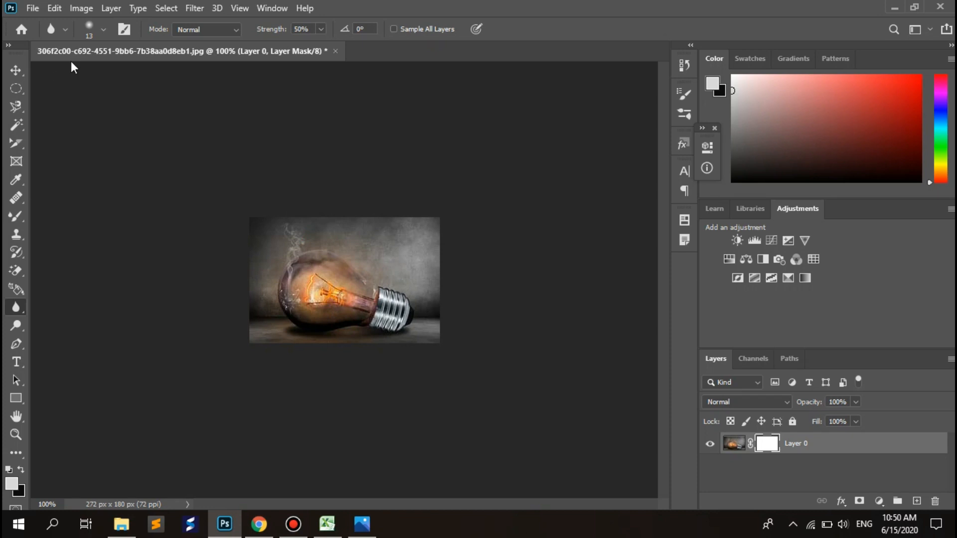
{"action": "left_click", "coordinate": [104, 31]}
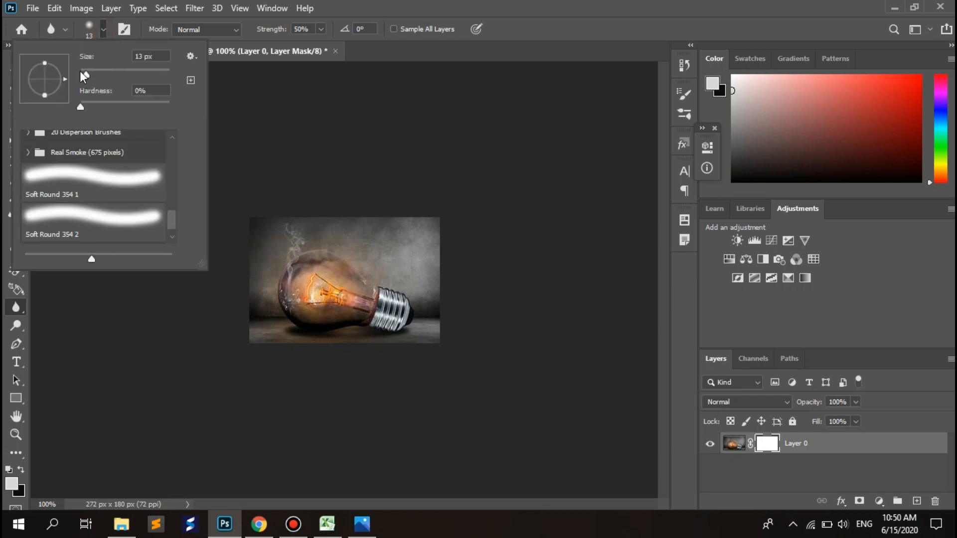
{"action": "left_click_drag", "start_coordinate": [83, 74], "coordinate": [147, 74]}
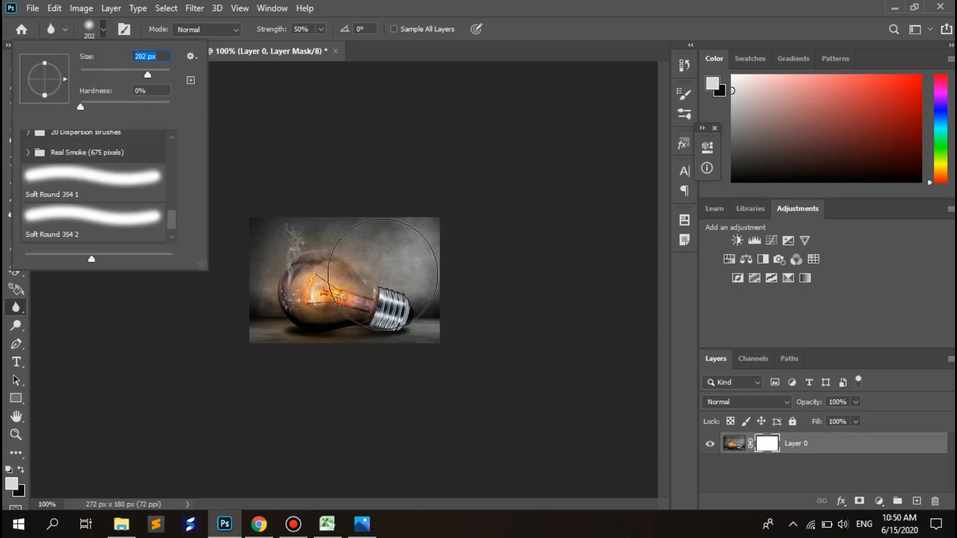
{"action": "mouse_move", "coordinate": [382, 275]}
{"action": "left_mouse_down"}
{"action": "mouse_move", "coordinate": [382, 328]}
{"action": "mouse_move", "coordinate": [229, 250]}
{"action": "mouse_move", "coordinate": [388, 314]}
{"action": "mouse_move", "coordinate": [297, 306]}
{"action": "left_mouse_up"}
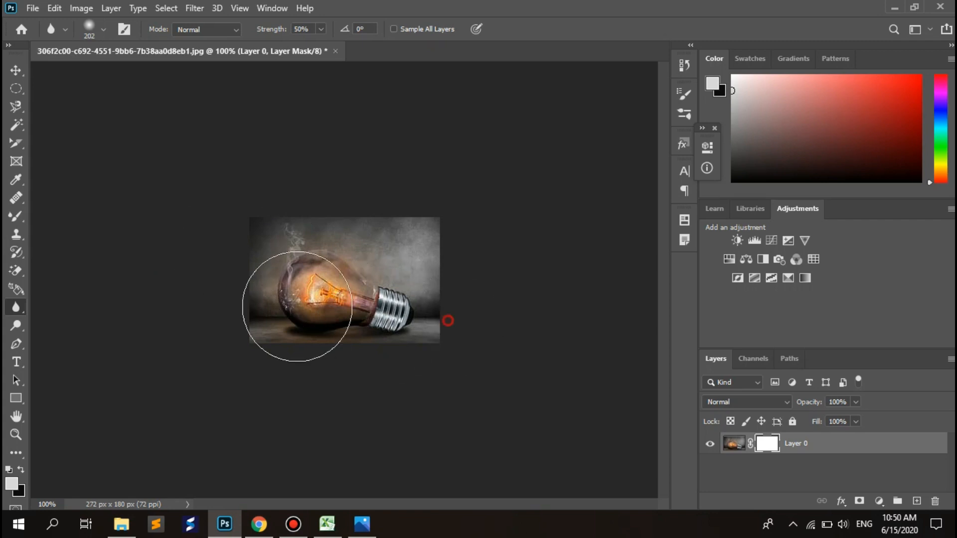
{"action": "right_click", "coordinate": [15, 304]}
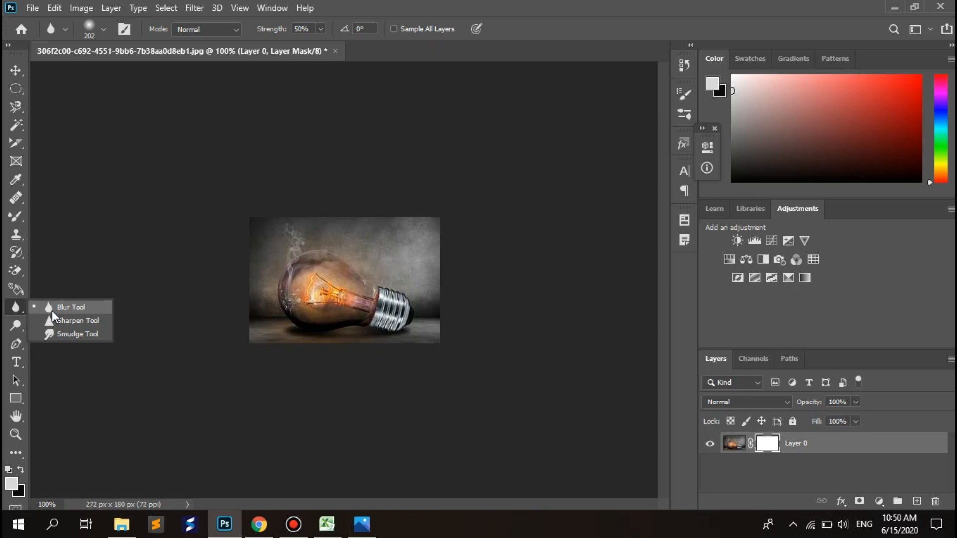
{"action": "left_click", "coordinate": [52, 310]}
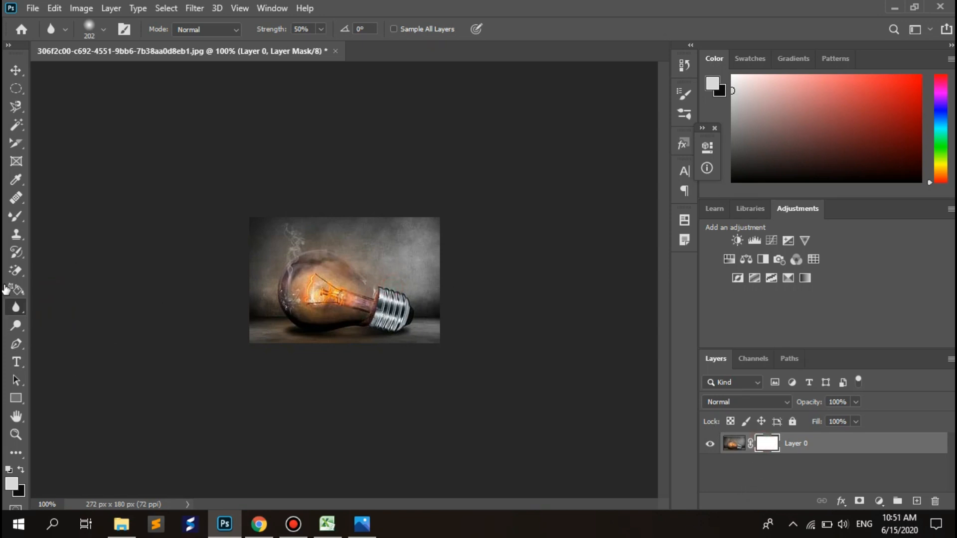
{"action": "key", "text": "alt+ctrl+r"}
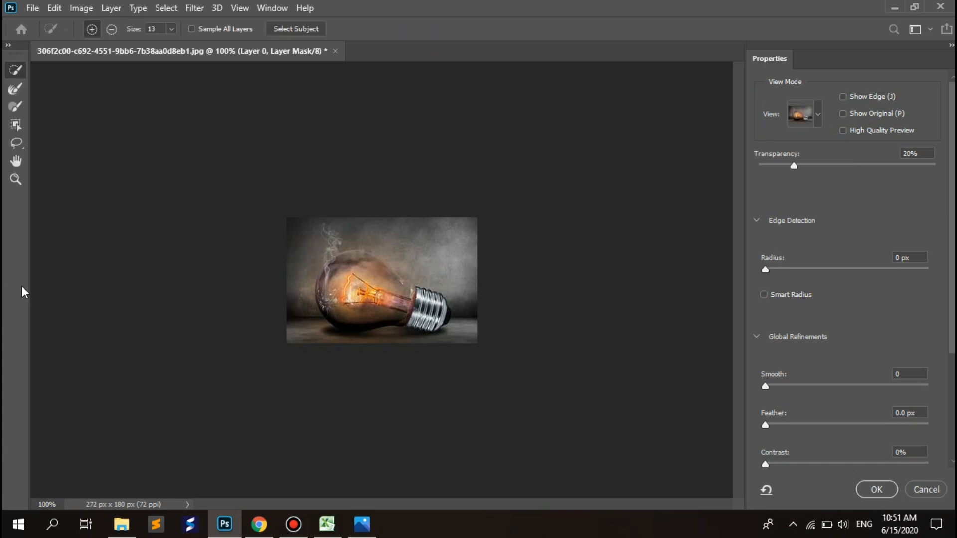
{"action": "left_click", "coordinate": [8, 45]}
{"action": "left_click", "coordinate": [927, 490]}
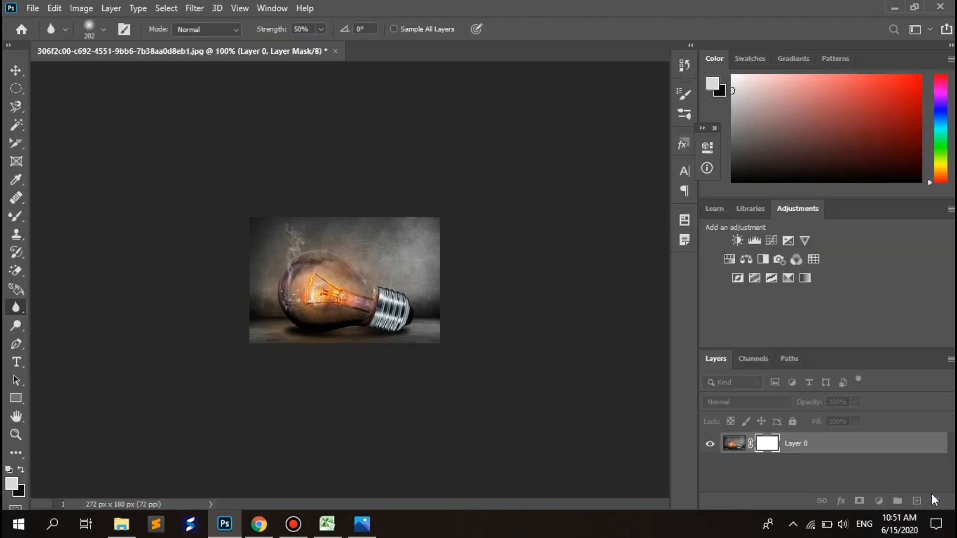
Brush over the bulb's glowing filament with the Dodge tool at 65 px, Midtones range and 50% exposure
{"action": "left_click", "coordinate": [21, 324]}
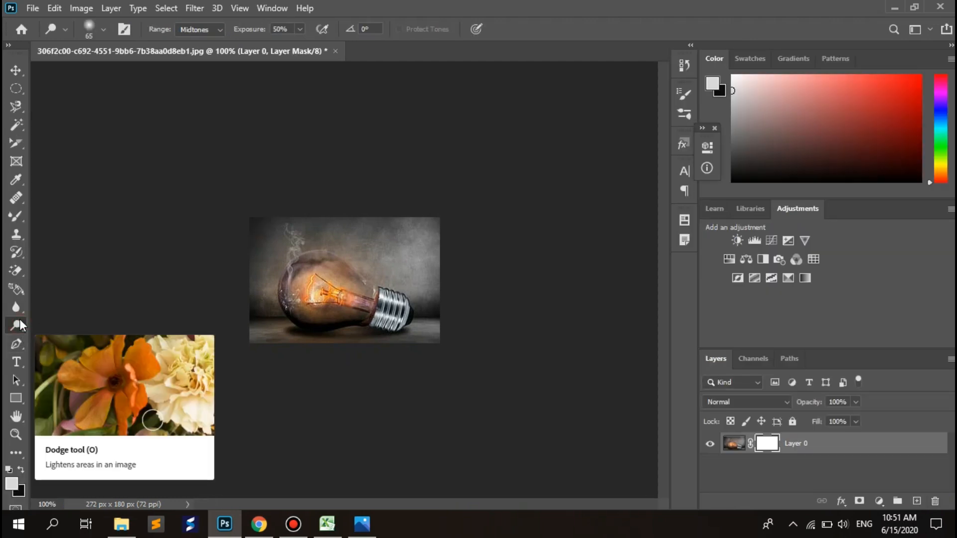
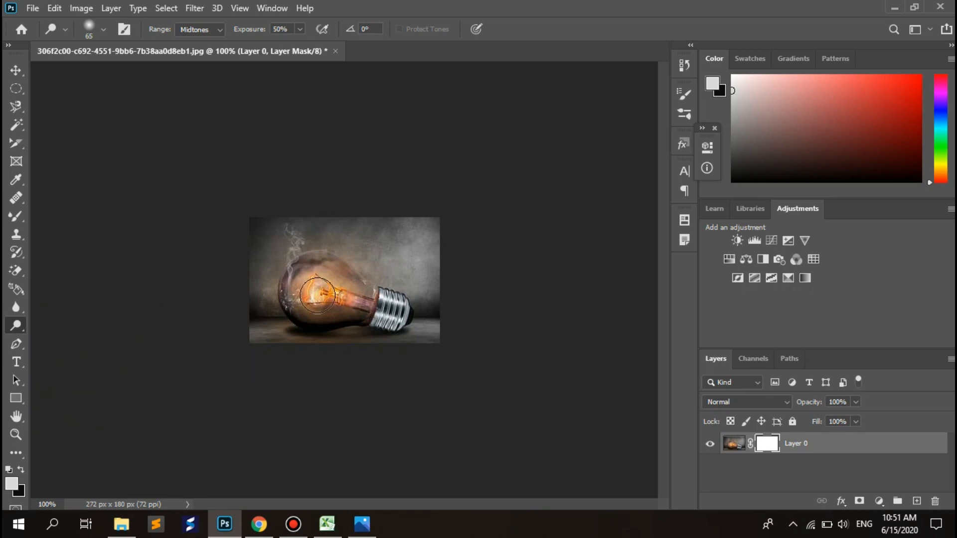
{"action": "mouse_move", "coordinate": [319, 292]}
{"action": "left_mouse_down"}
{"action": "mouse_move", "coordinate": [328, 296]}
{"action": "mouse_move", "coordinate": [318, 307]}
{"action": "mouse_move", "coordinate": [323, 290]}
{"action": "left_mouse_up"}
{"action": "key", "text": "alt"}
{"action": "scroll", "coordinate": [299, 299], "scroll_direction": "up", "scroll_amount": 4}
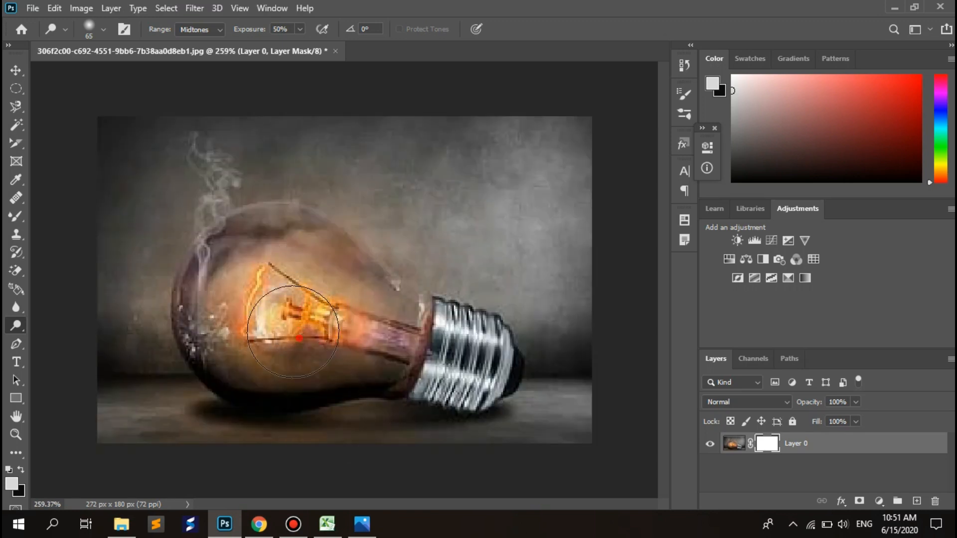
Brush over the bulb with the Burn tool at 65 px and 50% exposure, swapping the foreground and background colors
{"action": "right_click", "coordinate": [18, 326]}
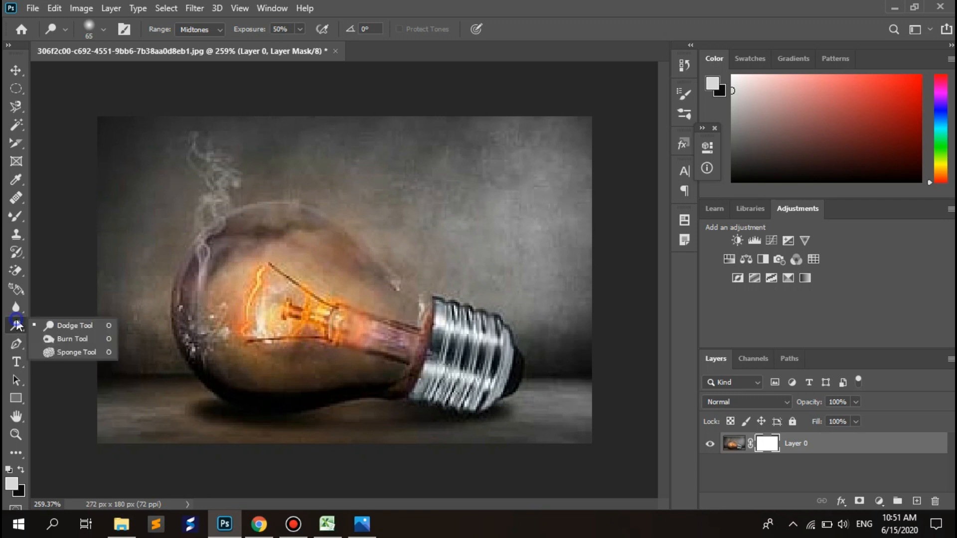
{"action": "left_click", "coordinate": [52, 335]}
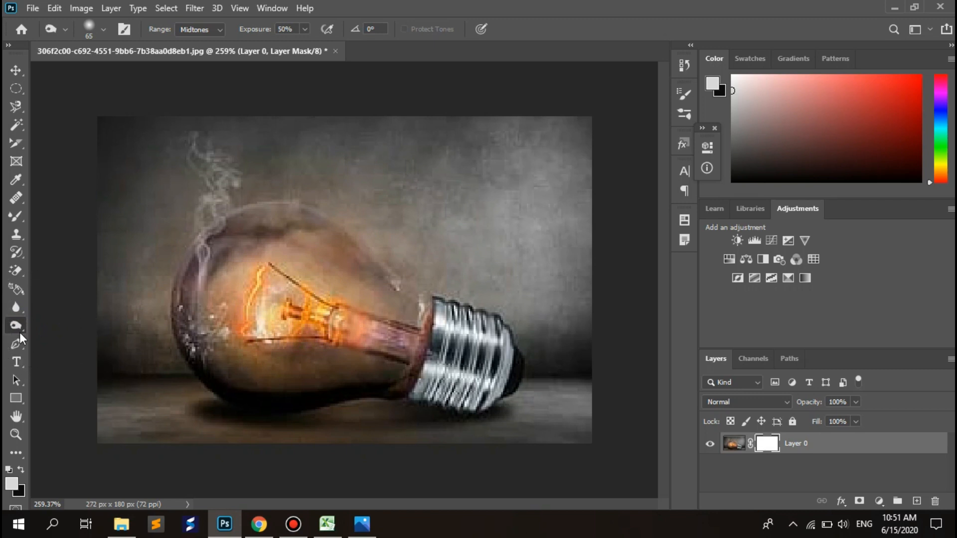
{"action": "left_click_drag", "start_coordinate": [244, 301], "coordinate": [250, 308]}
{"action": "left_click", "coordinate": [20, 469]}
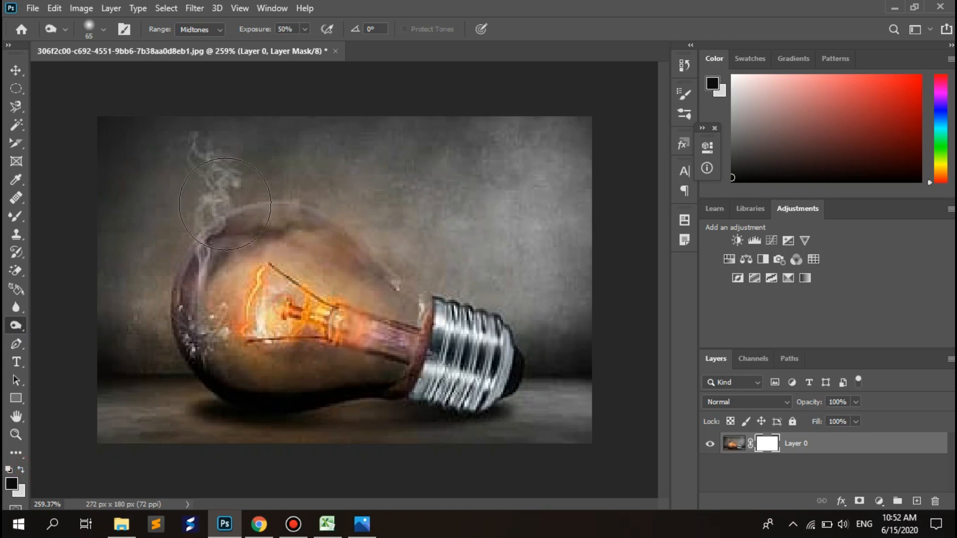
{"action": "left_click", "coordinate": [292, 395]}
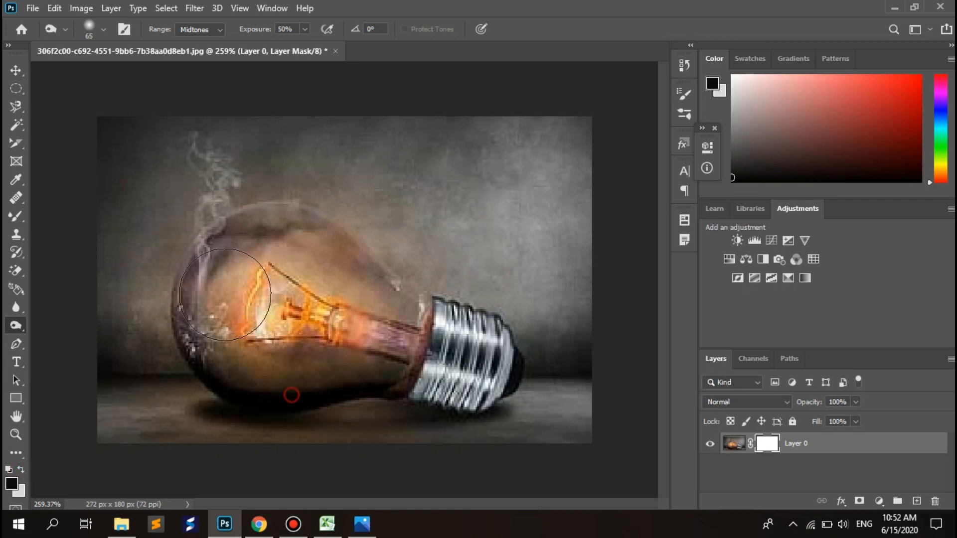
Trace a closed path around the whole light bulb, including its metal base, with the Pen tool in Path mode
{"action": "left_click", "coordinate": [16, 346]}
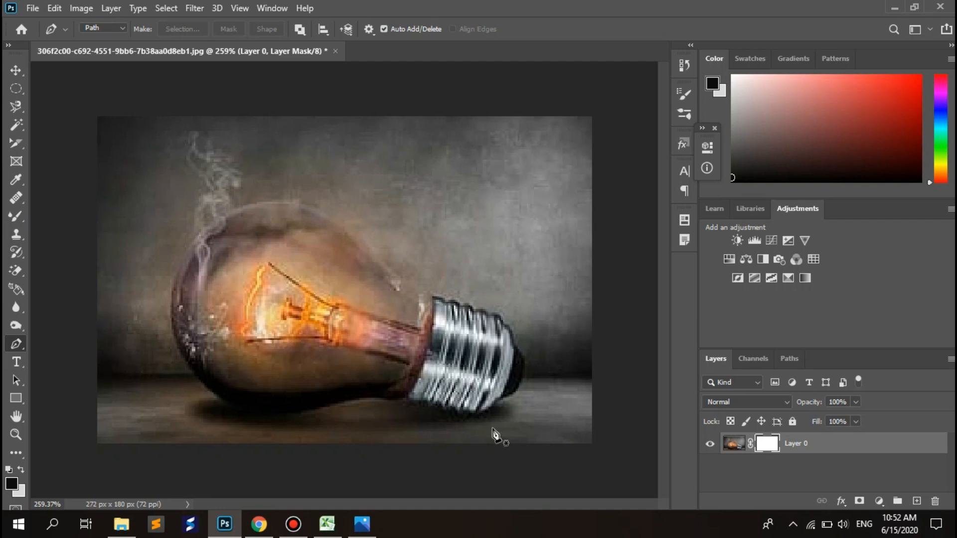
{"action": "left_click", "coordinate": [453, 413]}
{"action": "left_click", "coordinate": [395, 409]}
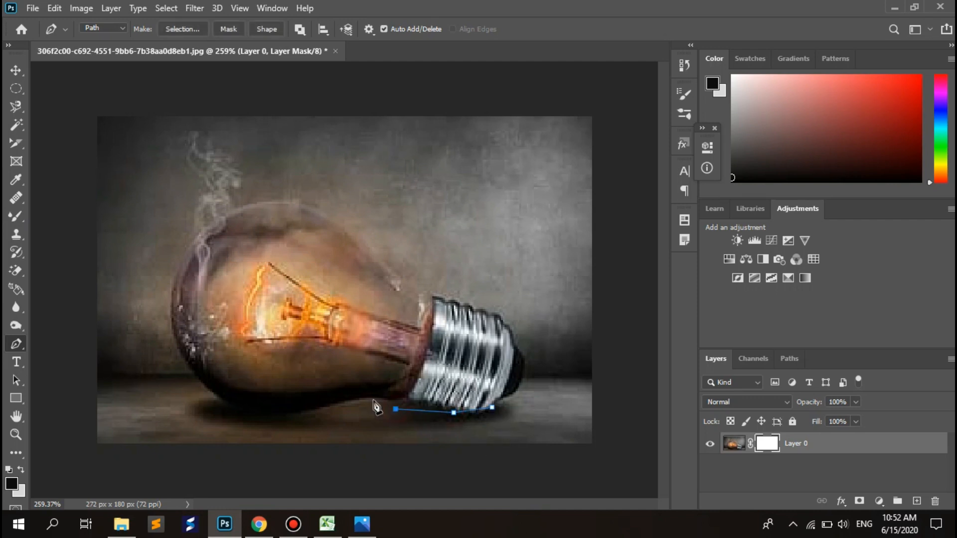
{"action": "left_click", "coordinate": [351, 396]}
{"action": "left_click", "coordinate": [316, 398]}
{"action": "left_click_drag", "start_coordinate": [275, 414], "coordinate": [263, 415]}
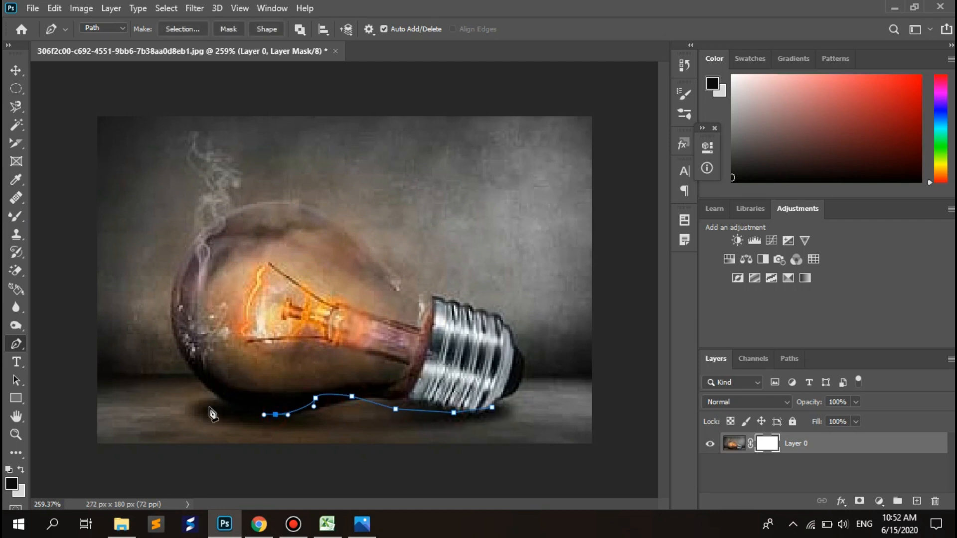
{"action": "left_click", "coordinate": [195, 379]}
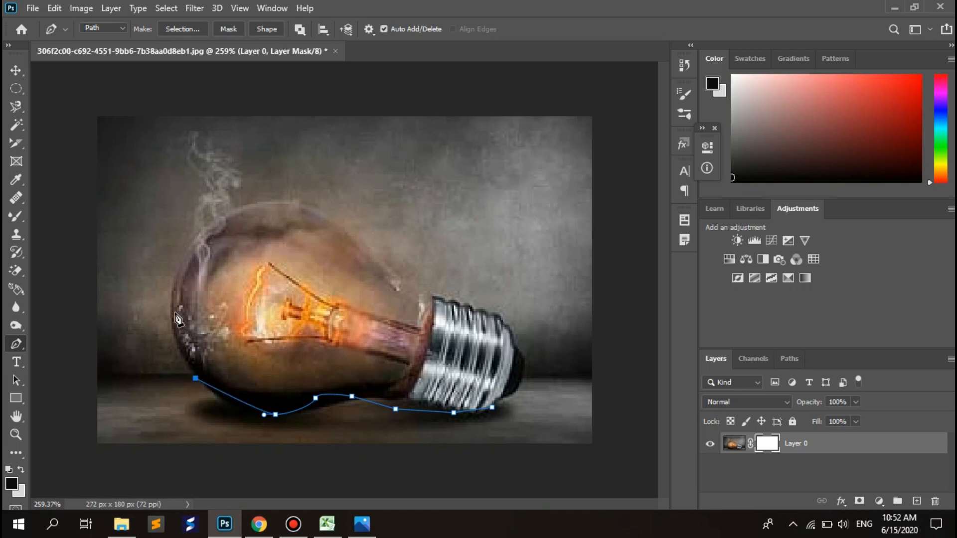
{"action": "left_click", "coordinate": [175, 313]}
{"action": "left_click", "coordinate": [185, 256]}
{"action": "left_click", "coordinate": [216, 224]}
{"action": "left_click", "coordinate": [318, 216]}
{"action": "left_click", "coordinate": [367, 238]}
{"action": "left_click", "coordinate": [385, 265]}
{"action": "left_click", "coordinate": [415, 290]}
{"action": "left_click", "coordinate": [454, 314]}
{"action": "left_click", "coordinate": [482, 317]}
{"action": "left_click", "coordinate": [512, 334]}
{"action": "left_click", "coordinate": [516, 339]}
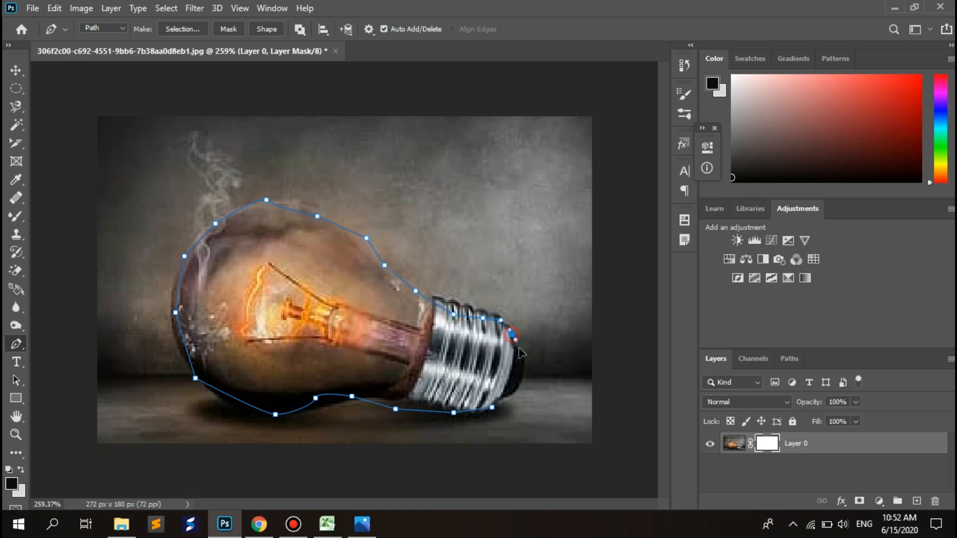
{"action": "left_click_drag", "start_coordinate": [524, 357], "coordinate": [526, 370]}
{"action": "left_click", "coordinate": [493, 408]}
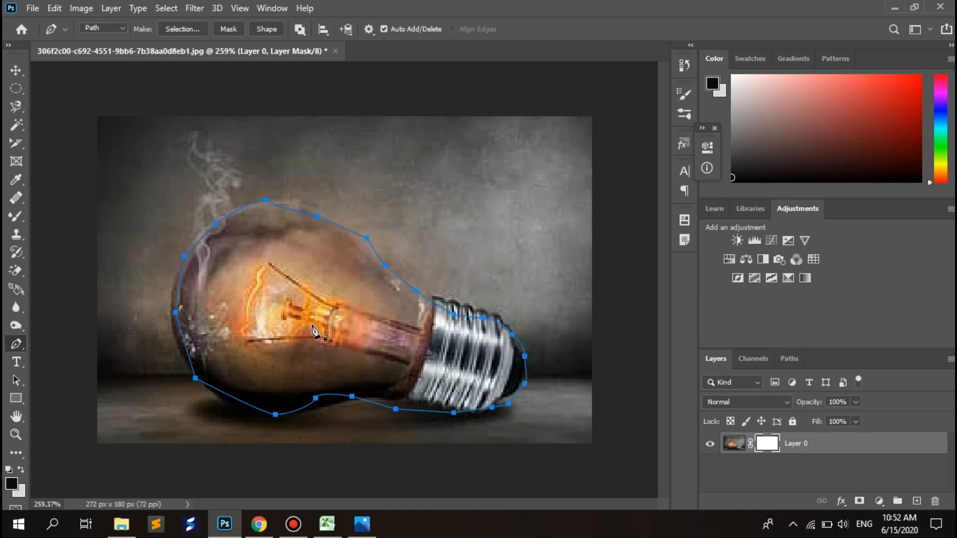
Try to move the outlined bulb with the Move tool, and undo the move
{"action": "left_click", "coordinate": [16, 70]}
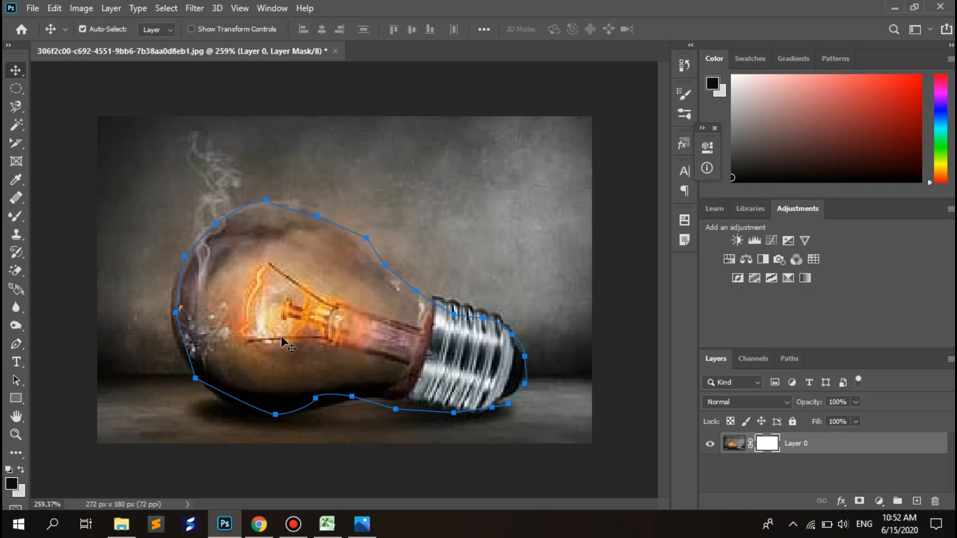
{"action": "left_click_drag", "start_coordinate": [305, 284], "coordinate": [225, 269]}
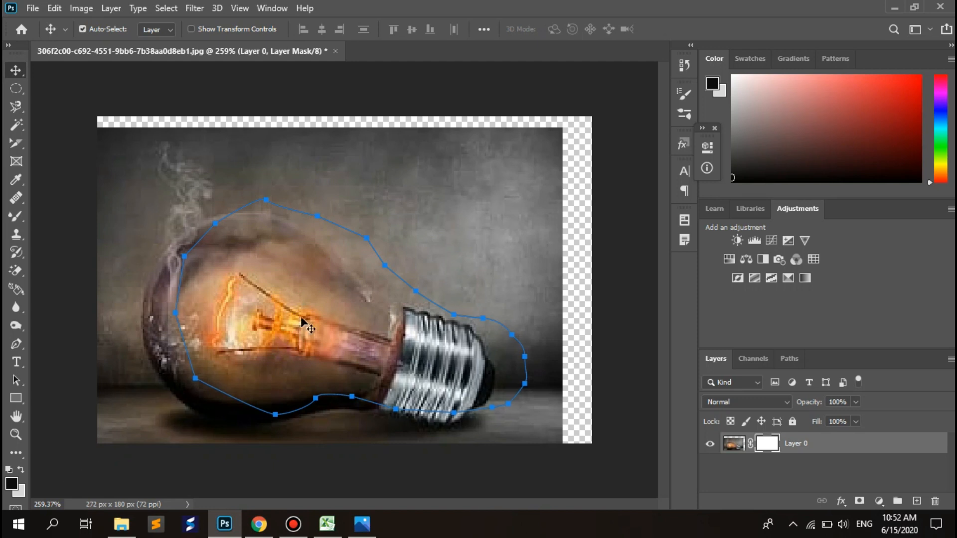
{"action": "key", "text": "ctrl+z"}
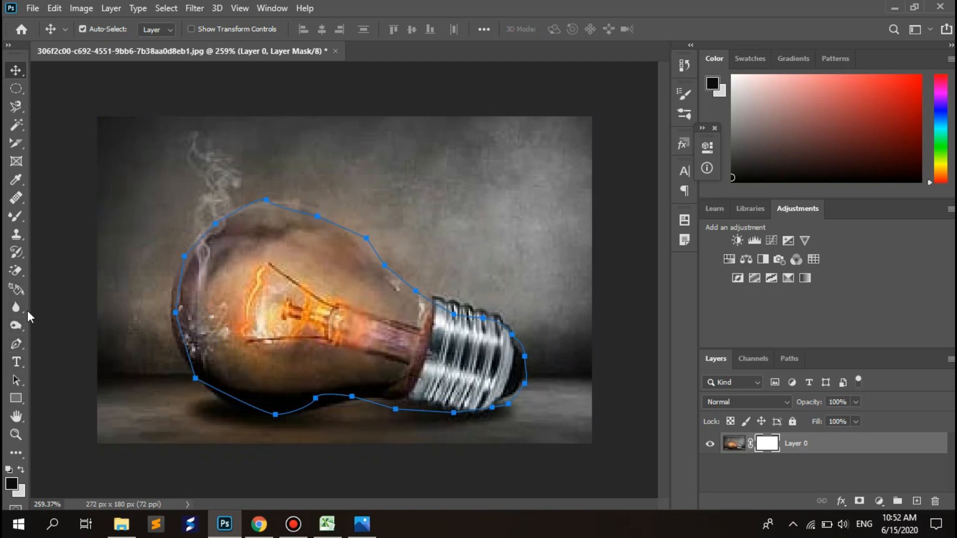
Turn the bulb path into a new anti-aliased selection with a 0-pixel feather radius, and undo the stray anchor point
{"action": "left_click", "coordinate": [15, 343]}
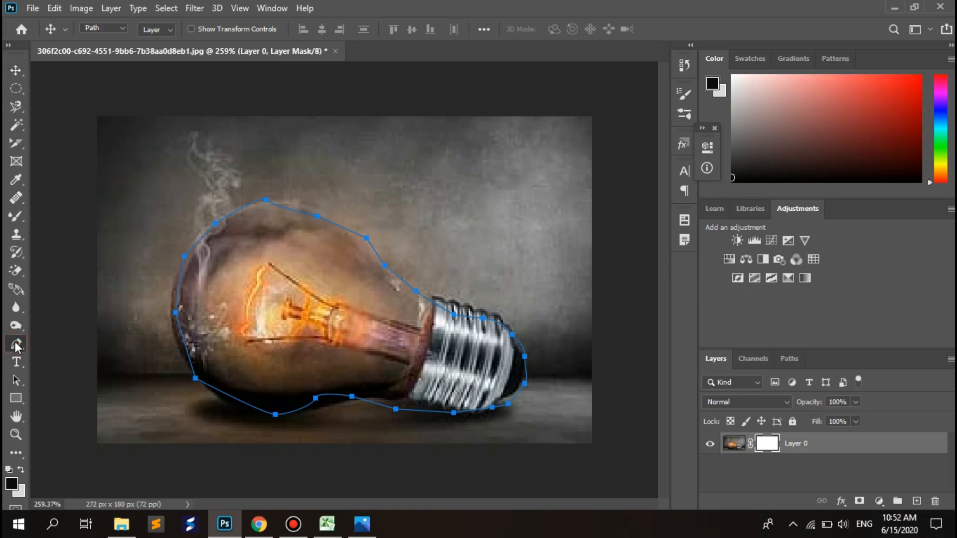
{"action": "right_click", "coordinate": [266, 325]}
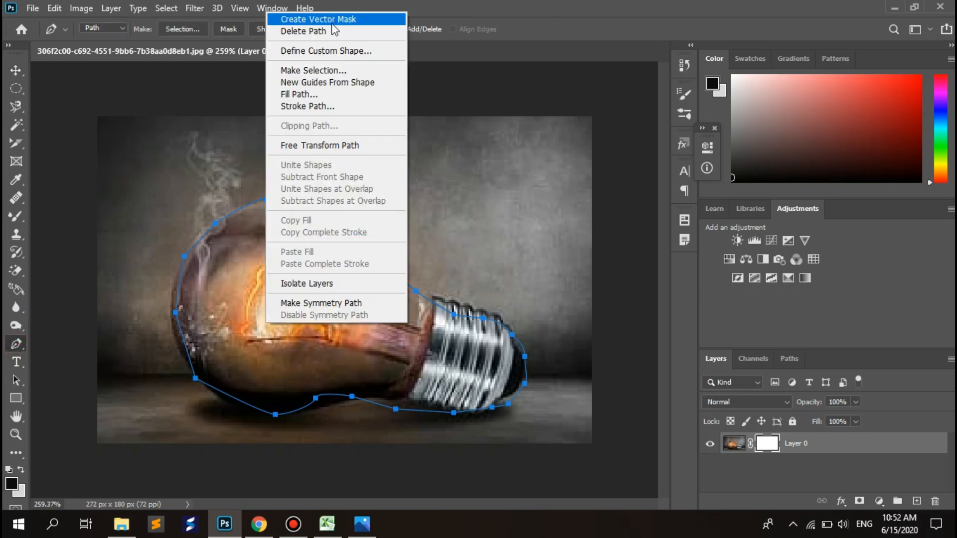
{"action": "left_click", "coordinate": [333, 73]}
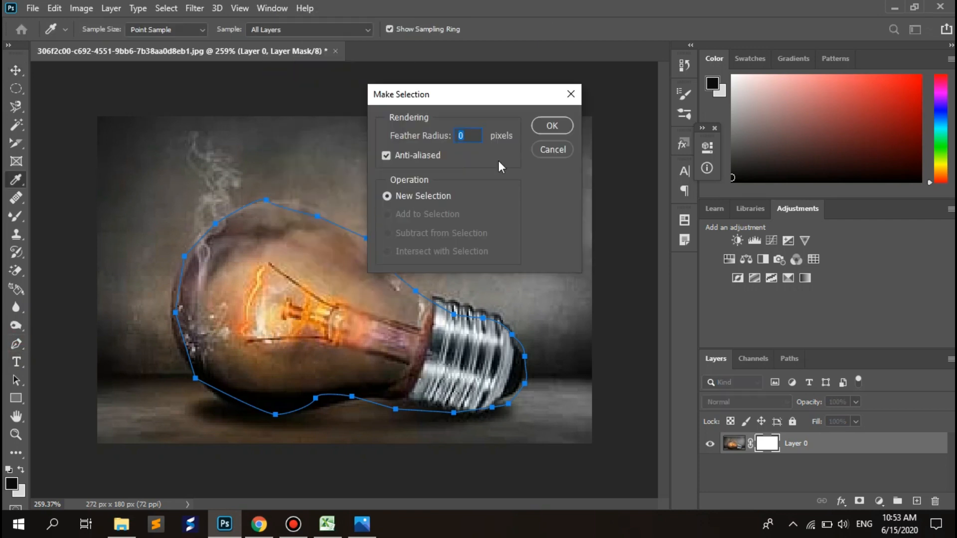
{"action": "left_click", "coordinate": [559, 124]}
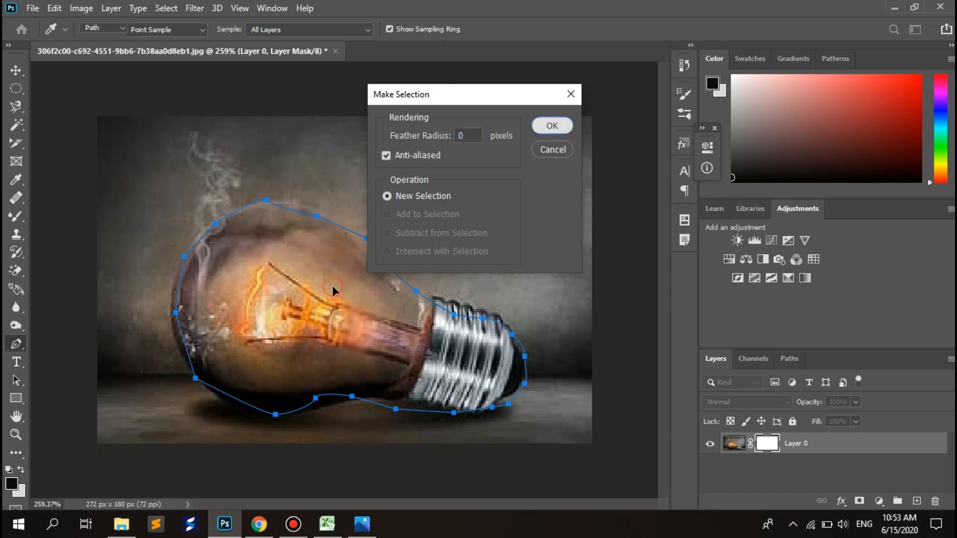
{"action": "left_click_drag", "start_coordinate": [253, 287], "coordinate": [333, 287]}
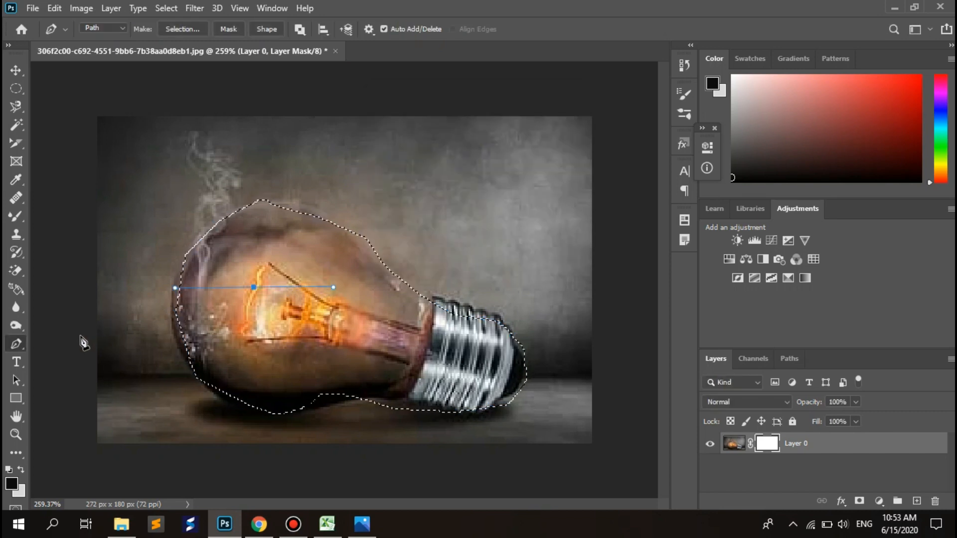
{"action": "key", "text": "ctrl+z"}
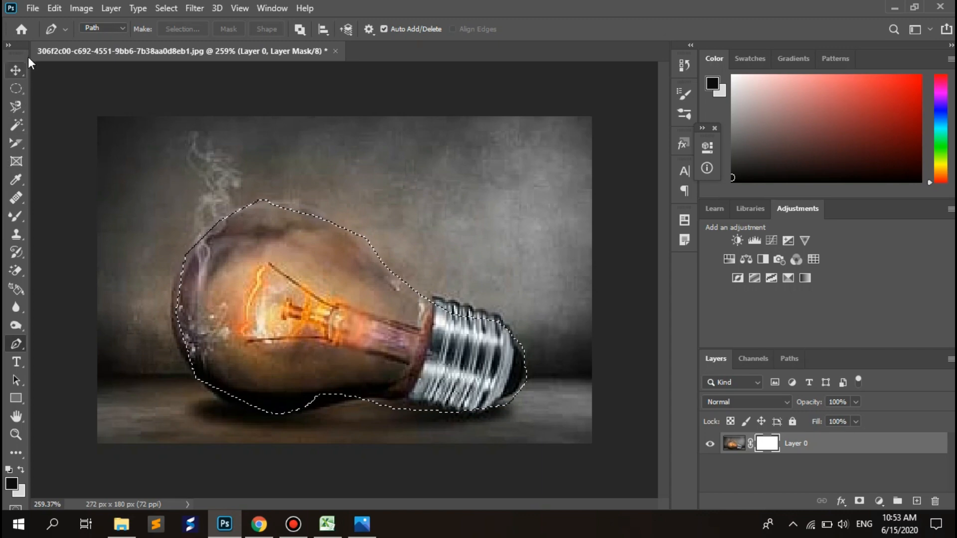
Try to move the selected bulb with the Move tool, and show the variants in the Pen tool group
{"action": "left_click", "coordinate": [17, 68]}
{"action": "left_click_drag", "start_coordinate": [237, 254], "coordinate": [266, 307]}
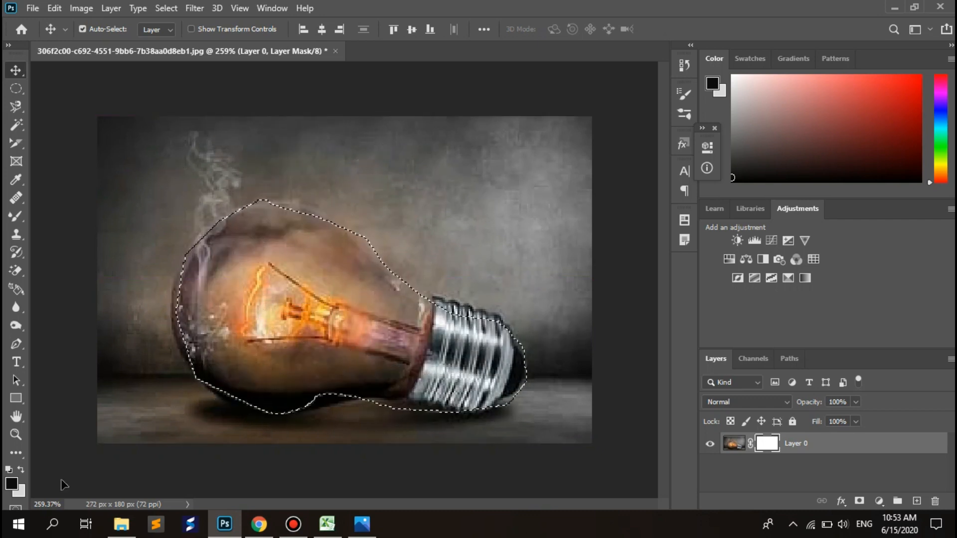
{"action": "left_click", "coordinate": [17, 345]}
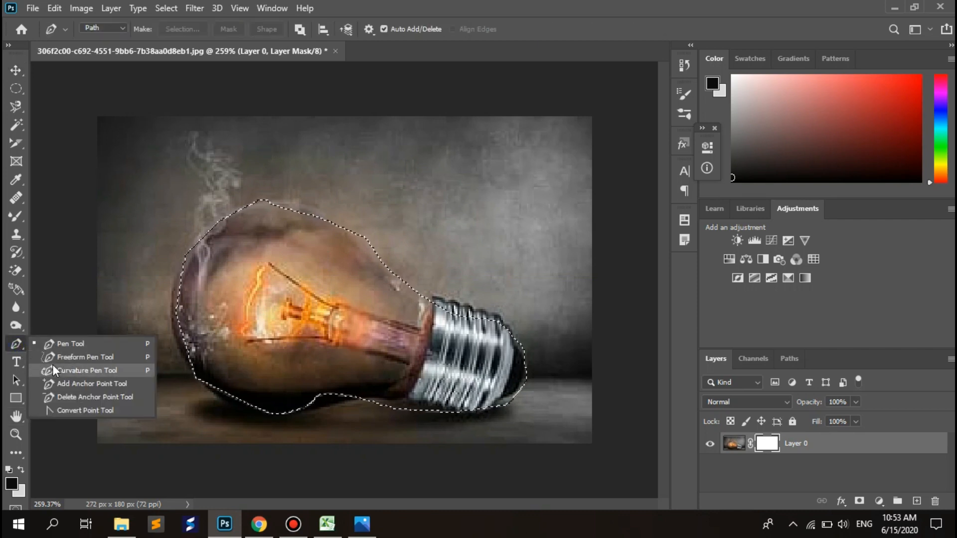
Add a text layer above the bulb in the Againts font at 60 pt and enter filler text
{"action": "left_click", "coordinate": [18, 367]}
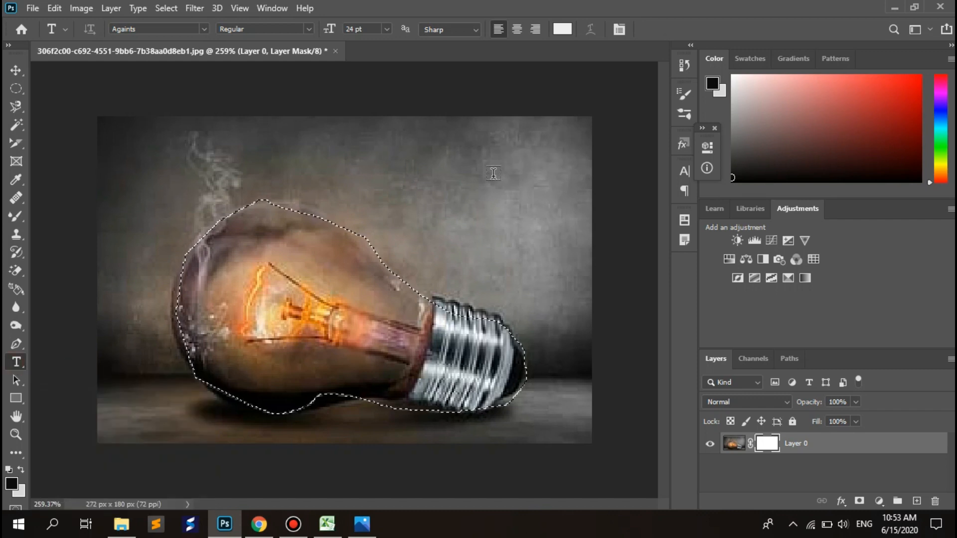
{"action": "left_click", "coordinate": [378, 149]}
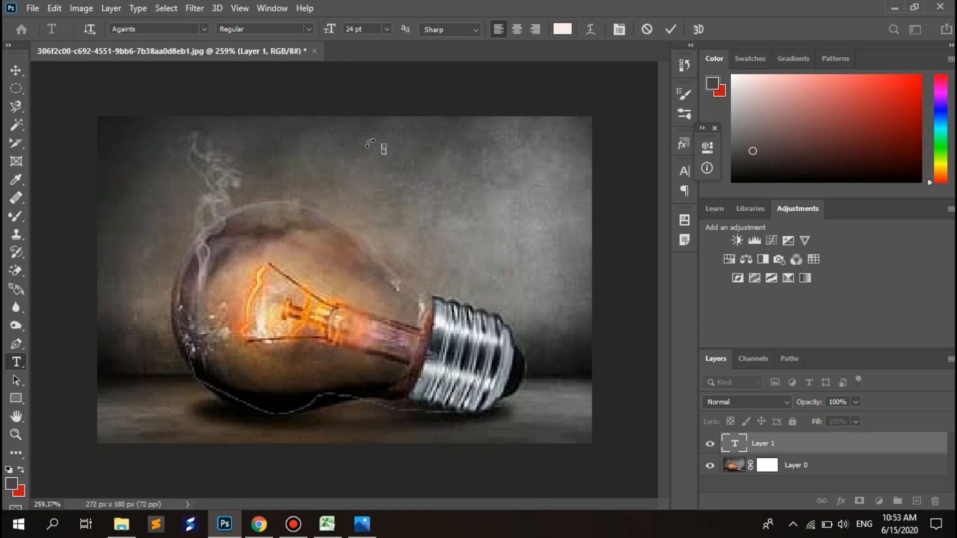
{"action": "left_click", "coordinate": [386, 29]}
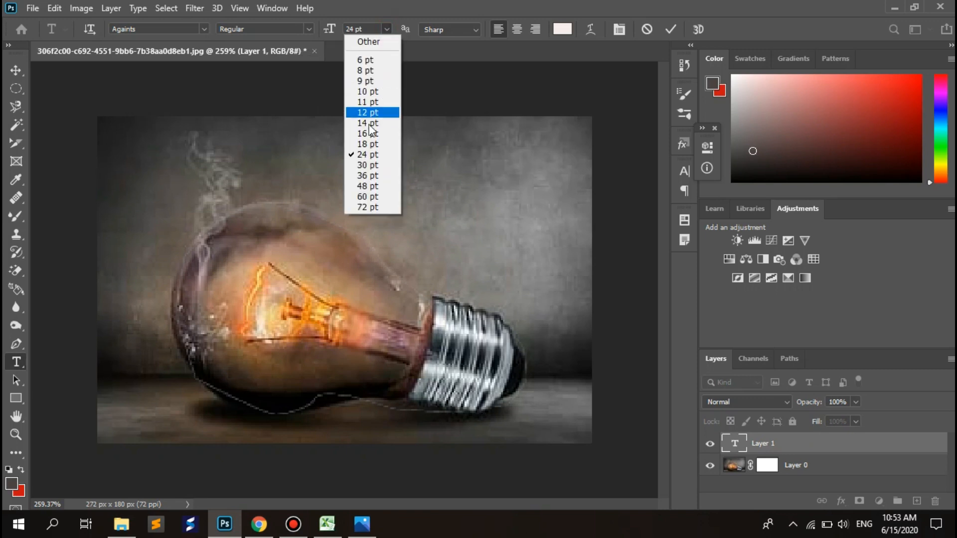
{"action": "left_click", "coordinate": [366, 198]}
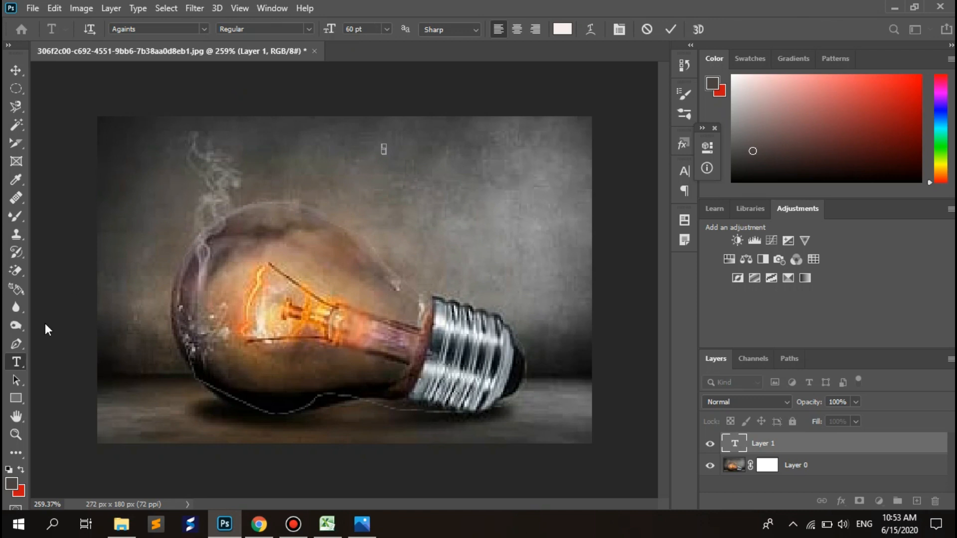
{"action": "left_click", "coordinate": [16, 380]}
Add the text "fawefewefg" as a second text layer and move it fully into view above the bulb
{"action": "left_click", "coordinate": [17, 363]}
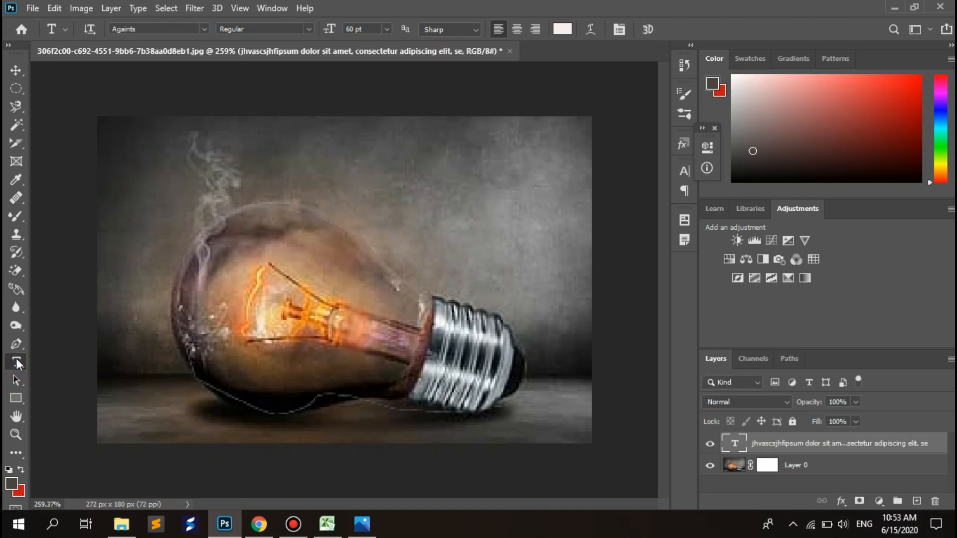
{"action": "left_click", "coordinate": [349, 159]}
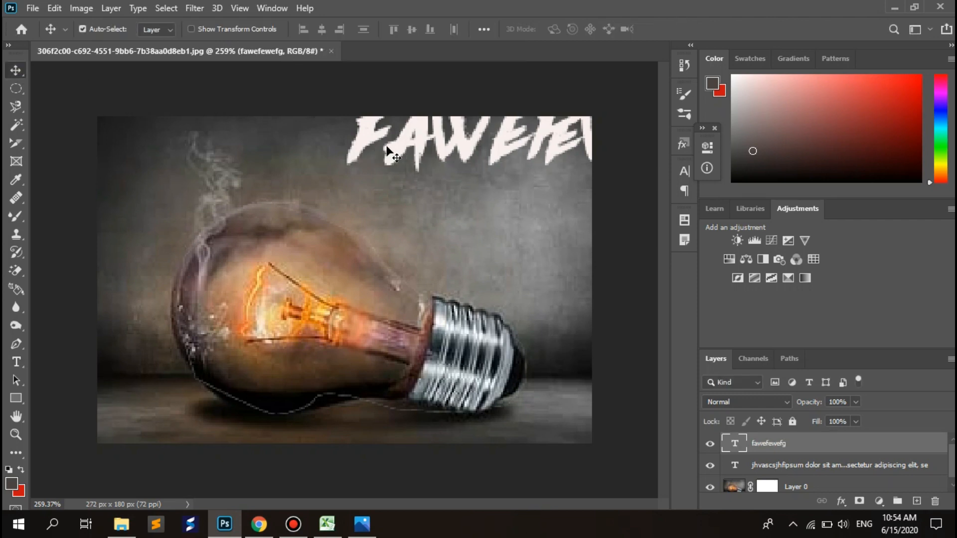
{"action": "mouse_move", "coordinate": [386, 142]}
{"action": "left_mouse_down"}
{"action": "mouse_move", "coordinate": [394, 157]}
{"action": "mouse_move", "coordinate": [205, 179]}
{"action": "left_mouse_up"}
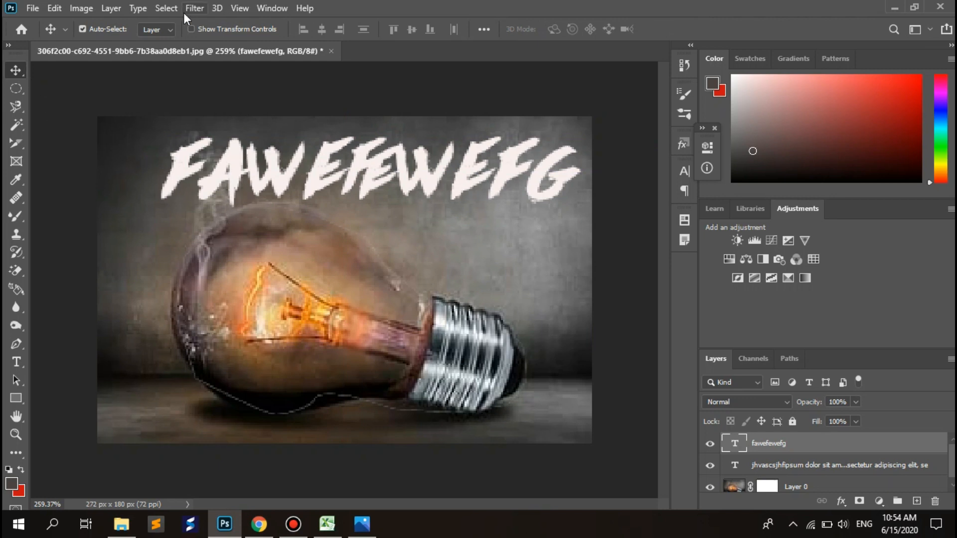
Select all of the text in the fawefewefg layer and review the font styles and font families available for it
{"action": "double_click", "coordinate": [251, 153]}
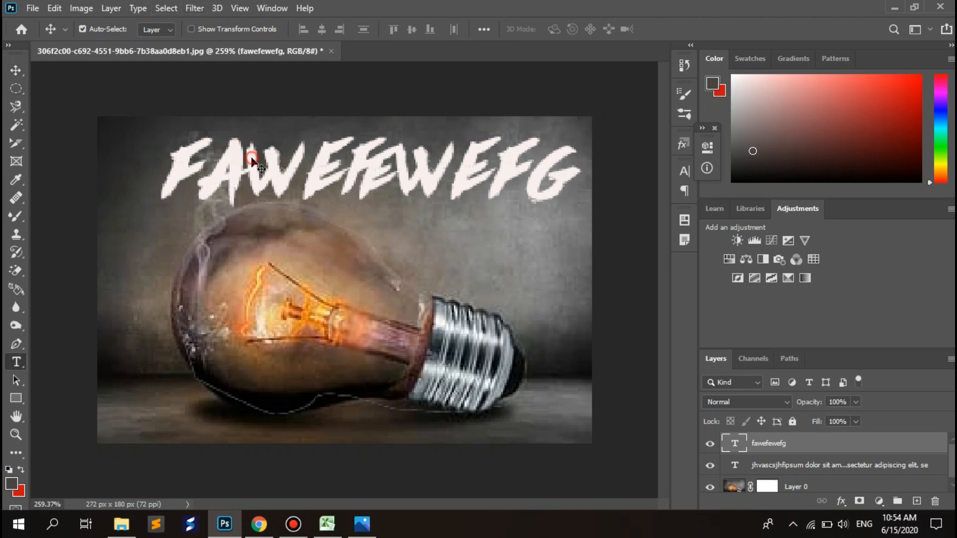
{"action": "left_click", "coordinate": [246, 97]}
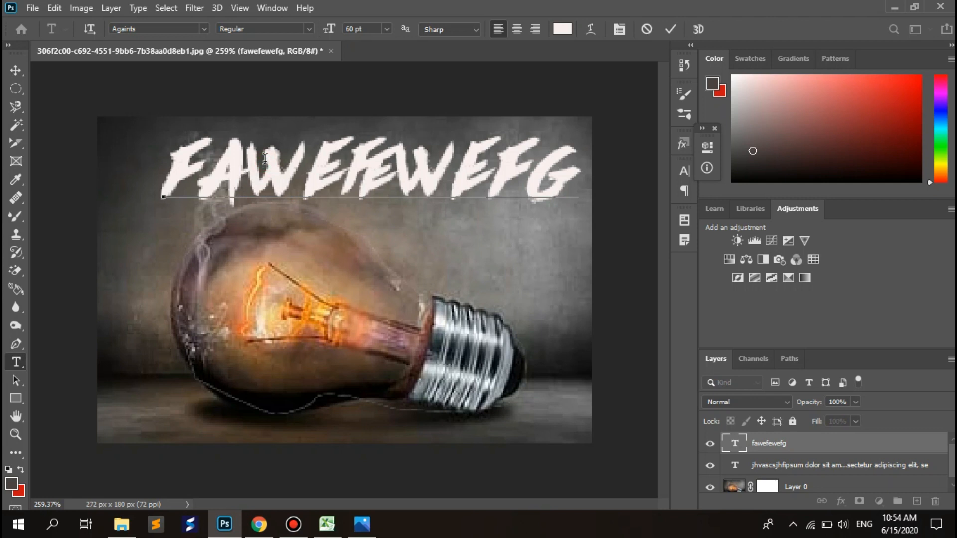
{"action": "left_click", "coordinate": [163, 150]}
{"action": "key", "text": "ctrl+a"}
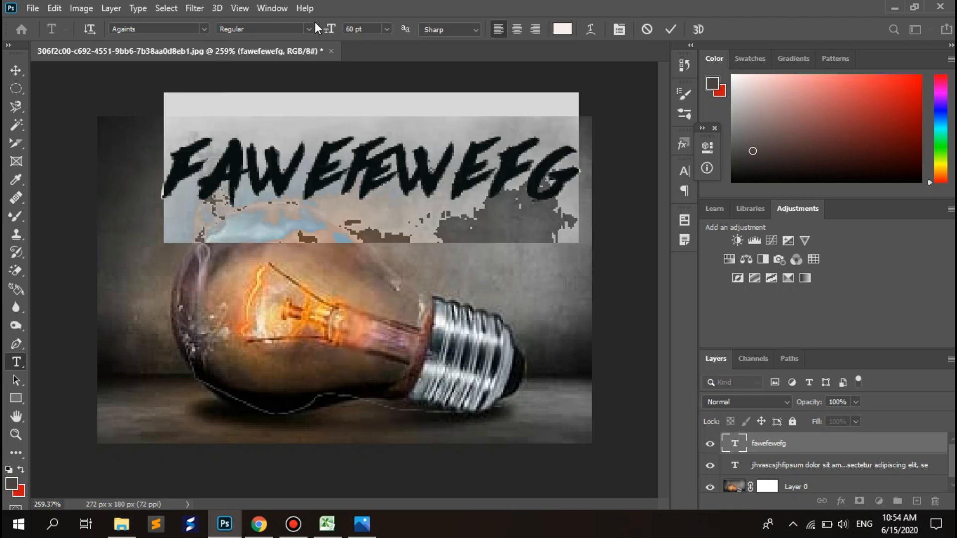
{"action": "left_click", "coordinate": [307, 32]}
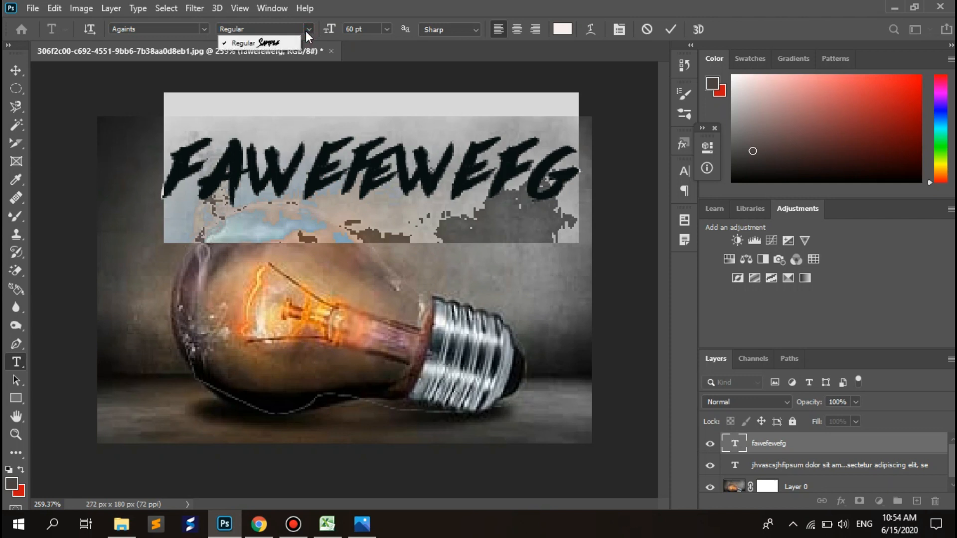
{"action": "left_click", "coordinate": [303, 30]}
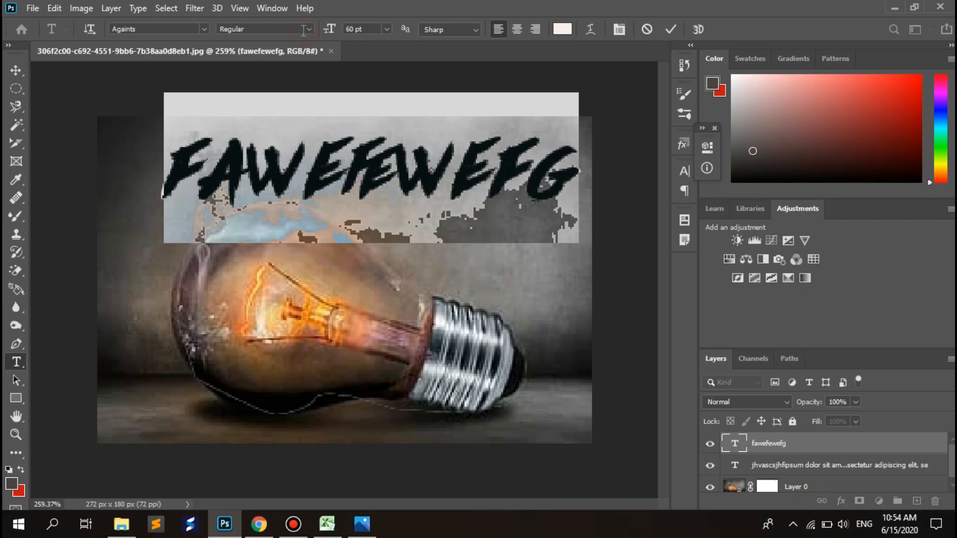
{"action": "left_click", "coordinate": [196, 30]}
{"action": "left_click", "coordinate": [205, 30]}
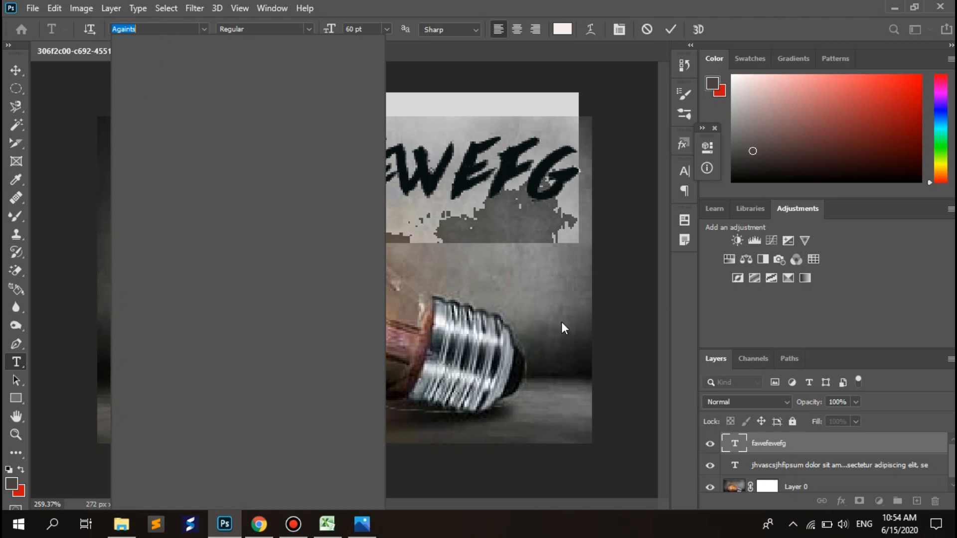
Place a Lorem Ipsum text at the bulb's screw base and try marquee path selection over the heading and the background beside the bulb
{"action": "left_click", "coordinate": [503, 329]}
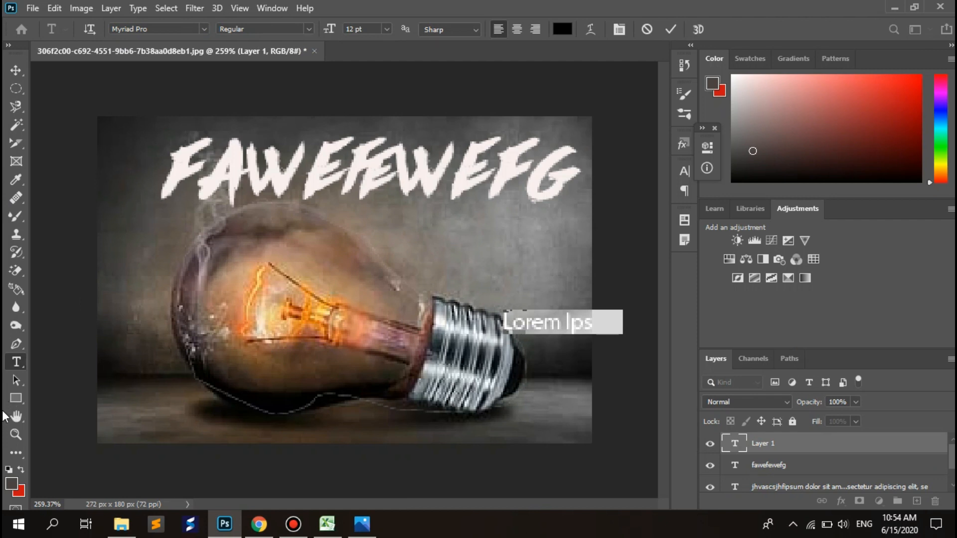
{"action": "left_click", "coordinate": [14, 381]}
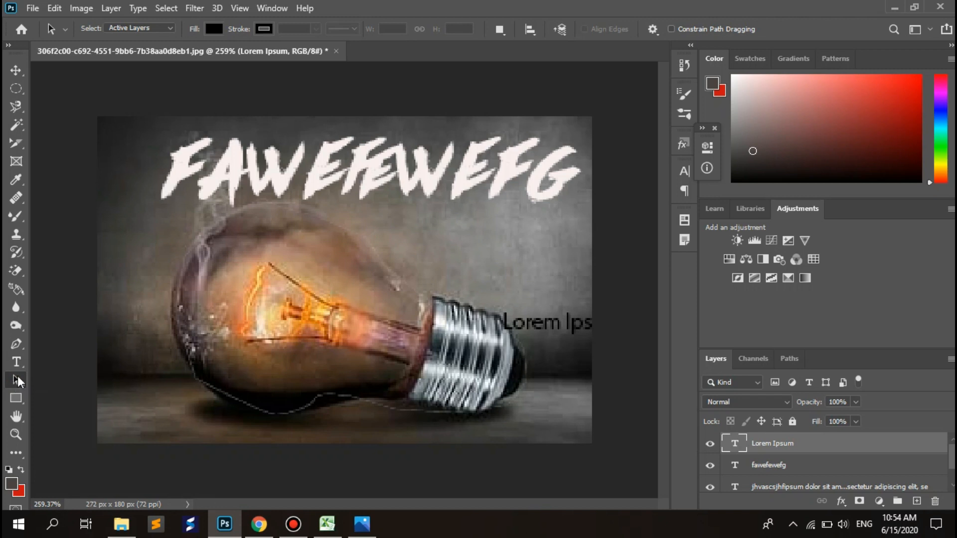
{"action": "left_click", "coordinate": [188, 171]}
{"action": "left_click", "coordinate": [189, 168]}
{"action": "left_click", "coordinate": [221, 182]}
{"action": "left_click", "coordinate": [354, 159]}
{"action": "left_click", "coordinate": [363, 183]}
{"action": "left_click", "coordinate": [104, 226]}
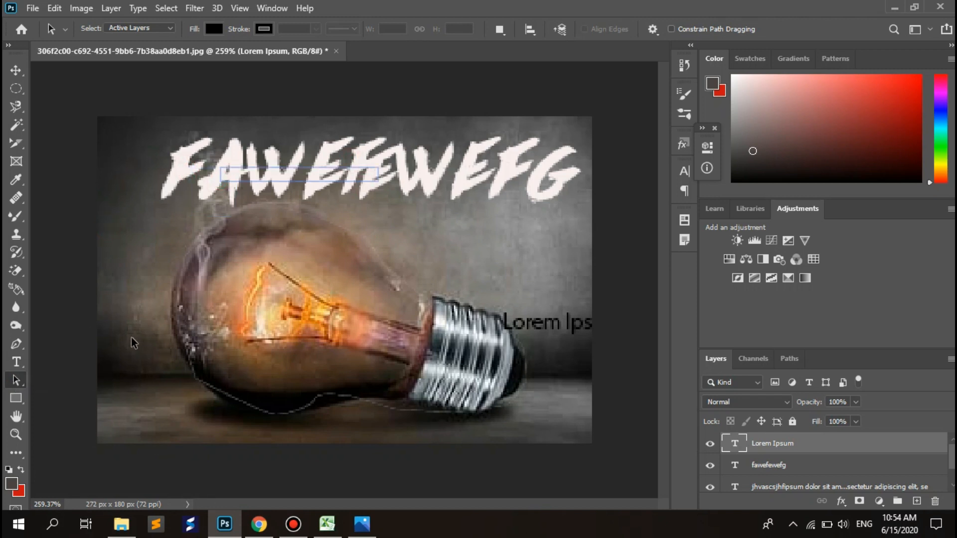
{"action": "left_click_drag", "start_coordinate": [105, 225], "coordinate": [154, 445]}
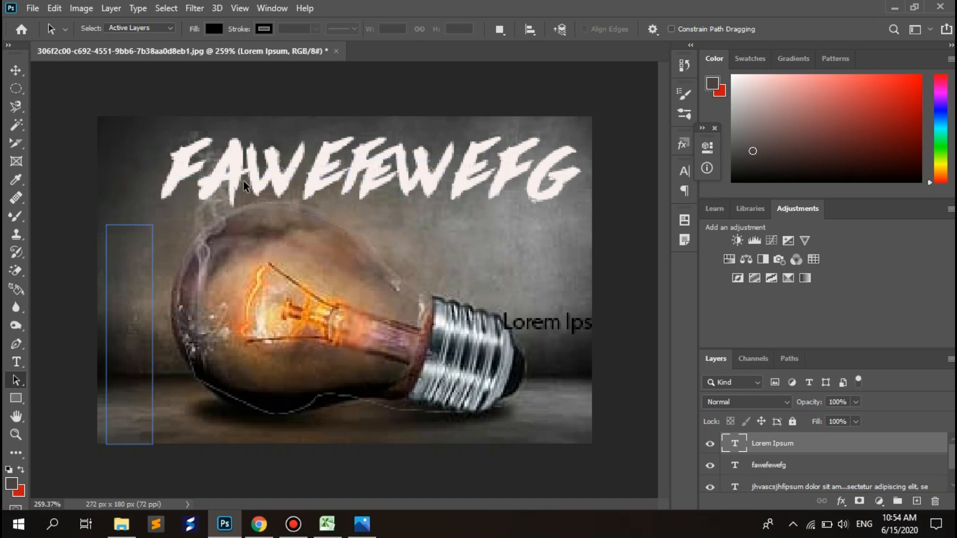
Draw a black rectangle about 171 × 68 px over the bulb and a second about 13 × 9 px inside it, and show the shape tool variants
{"action": "left_click", "coordinate": [13, 404]}
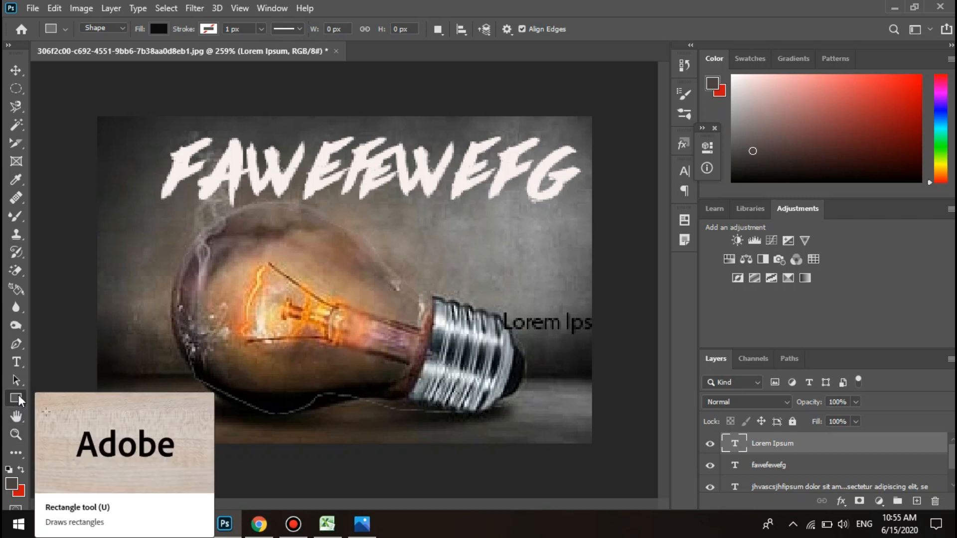
{"action": "left_click_drag", "start_coordinate": [210, 177], "coordinate": [442, 293]}
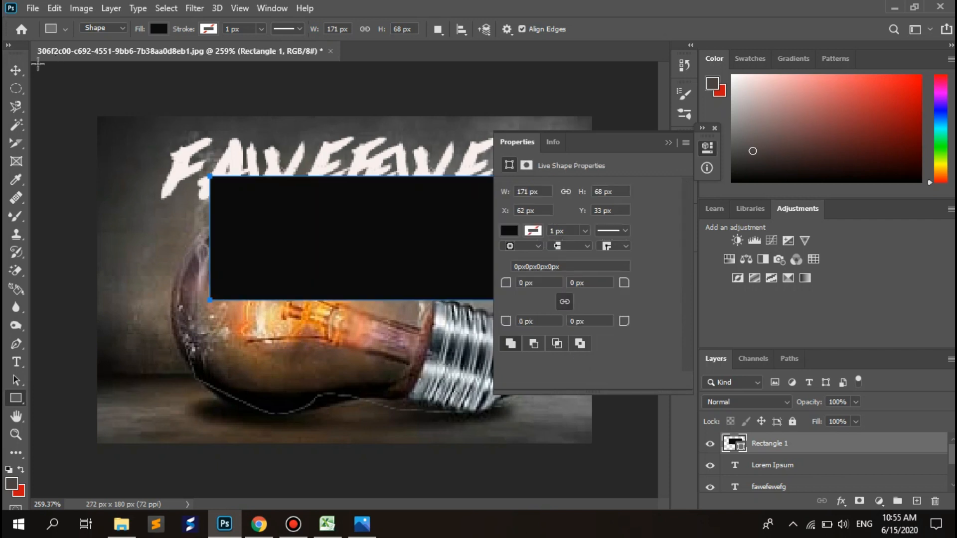
{"action": "left_click_drag", "start_coordinate": [294, 255], "coordinate": [269, 271]}
{"action": "right_click", "coordinate": [20, 400]}
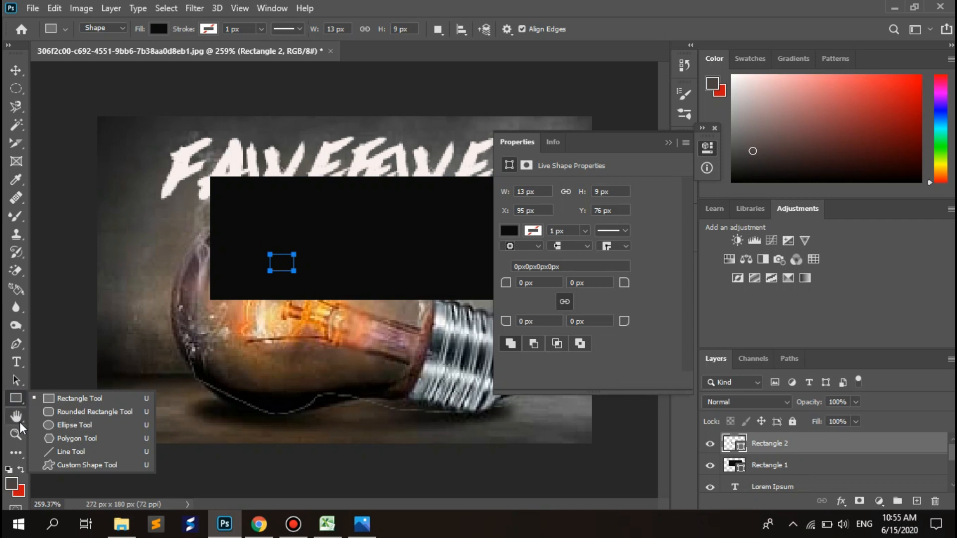
Show the variants in the Hand tool group and activate the Hand tool
{"action": "left_click", "coordinate": [19, 422]}
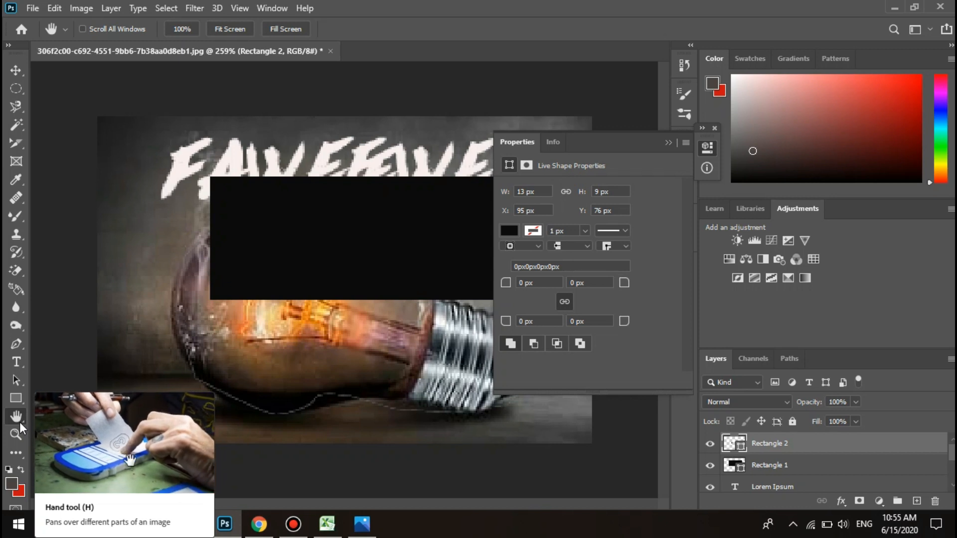
{"action": "left_click", "coordinate": [19, 423]}
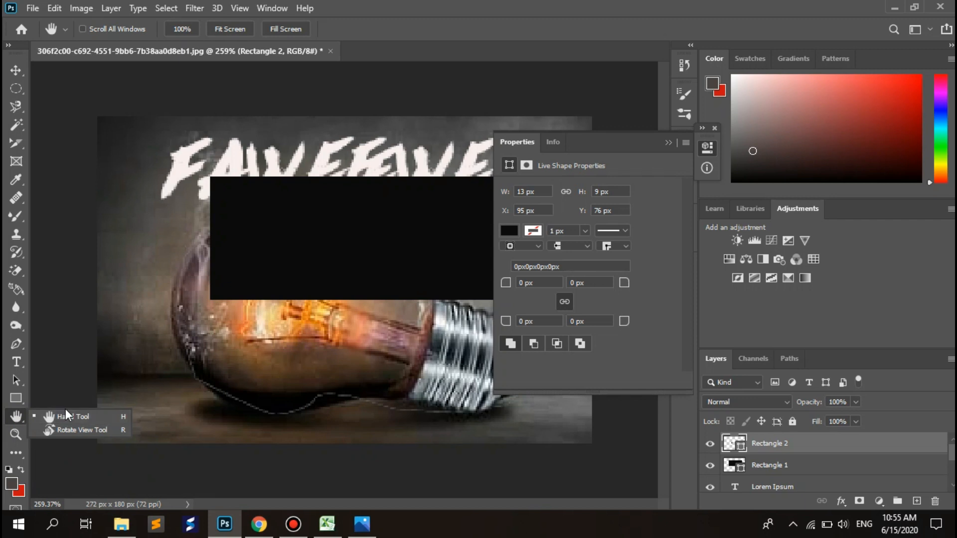
{"action": "left_click", "coordinate": [71, 415]}
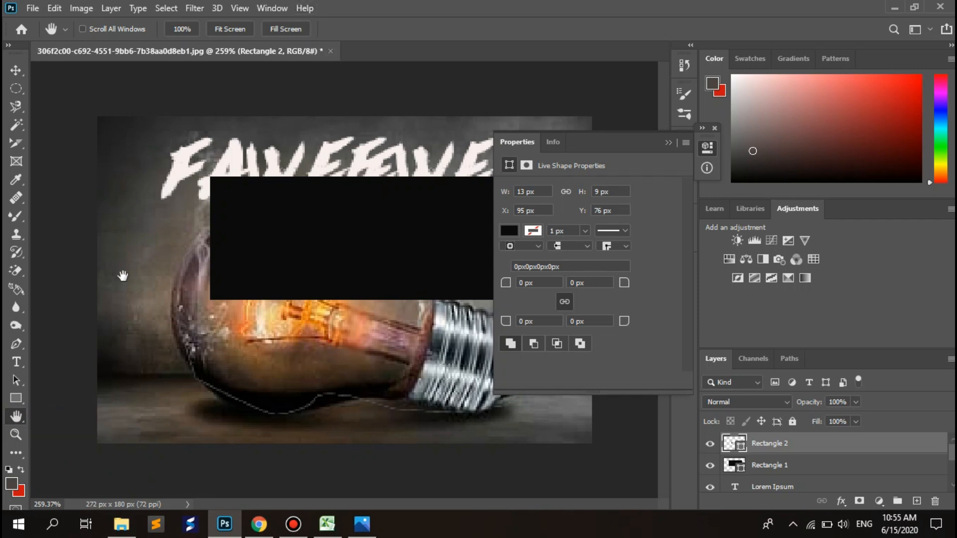
Undo both rectangles and all the text layers, back to the state with only the image layer and the bulb path
{"action": "key", "text": "ctrl+z"}
{"action": "key", "text": "ctrl+z"}
{"action": "key", "text": "ctrl+z"}
{"action": "key", "text": "ctrl+z"}
{"action": "key", "text": "ctrl+z"}
{"action": "key", "text": "ctrl+z"}
{"action": "key", "text": "ctrl+z"}
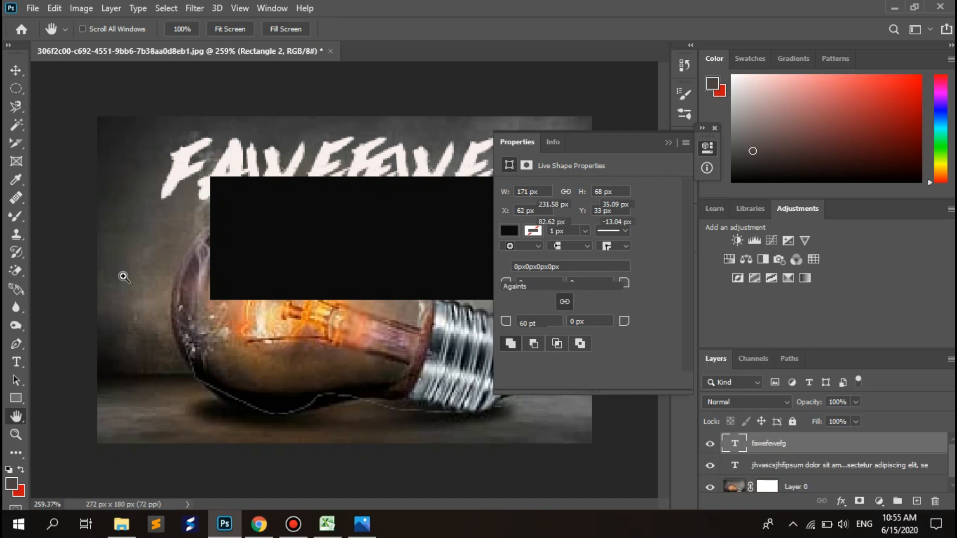
{"action": "key", "text": "ctrl+z"}
{"action": "key", "text": "ctrl+z"}
{"action": "key", "text": "ctrl+z"}
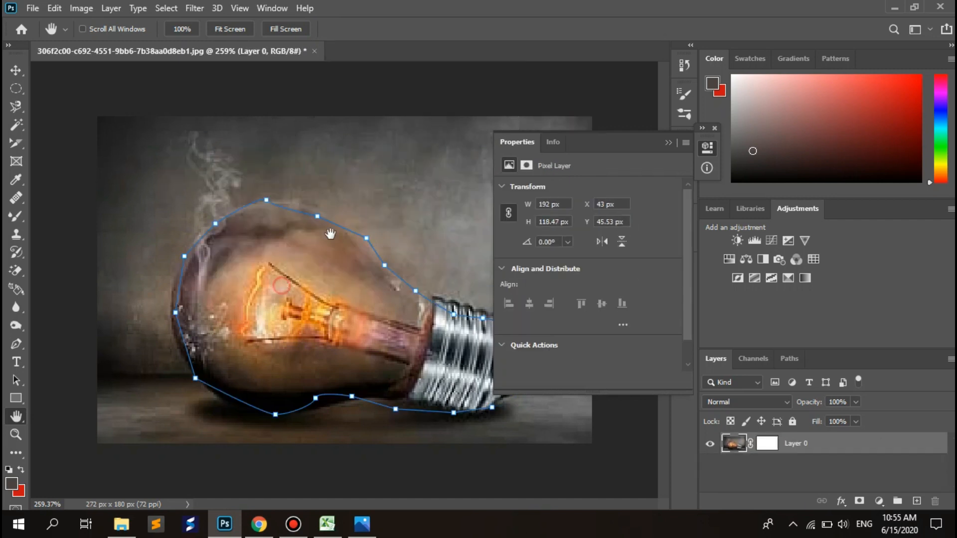
Rotate the canvas view to about -23° with the Rotate View tool
{"action": "right_click", "coordinate": [17, 420]}
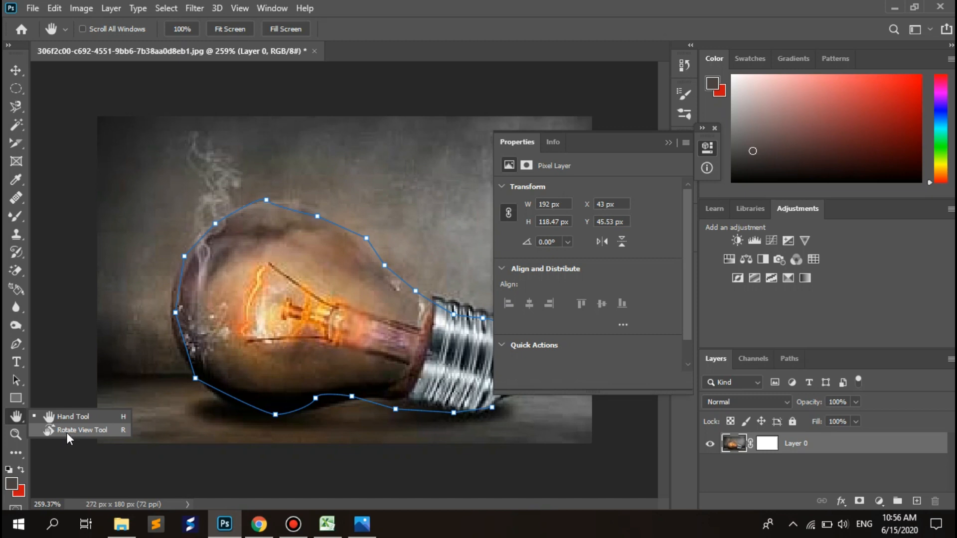
{"action": "left_click", "coordinate": [99, 431]}
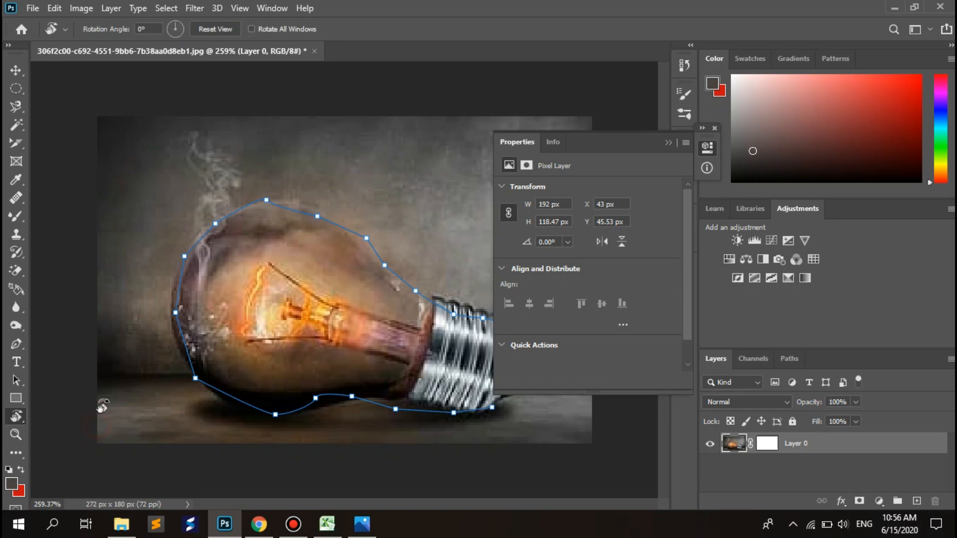
{"action": "left_click_drag", "start_coordinate": [196, 285], "coordinate": [269, 122]}
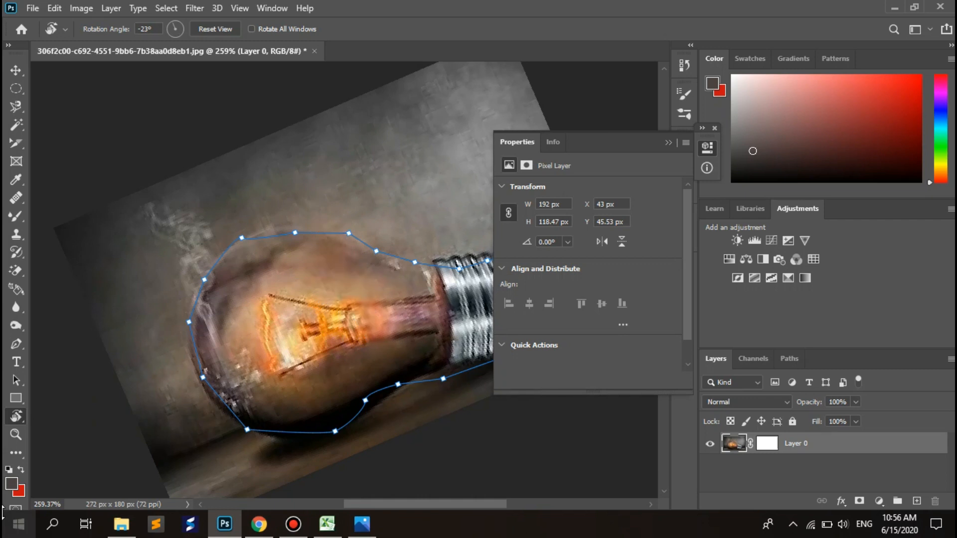
Zoom in on the bulb's filament to 700% with the Zoom tool and zoom back out to about 435%
{"action": "left_click", "coordinate": [17, 433]}
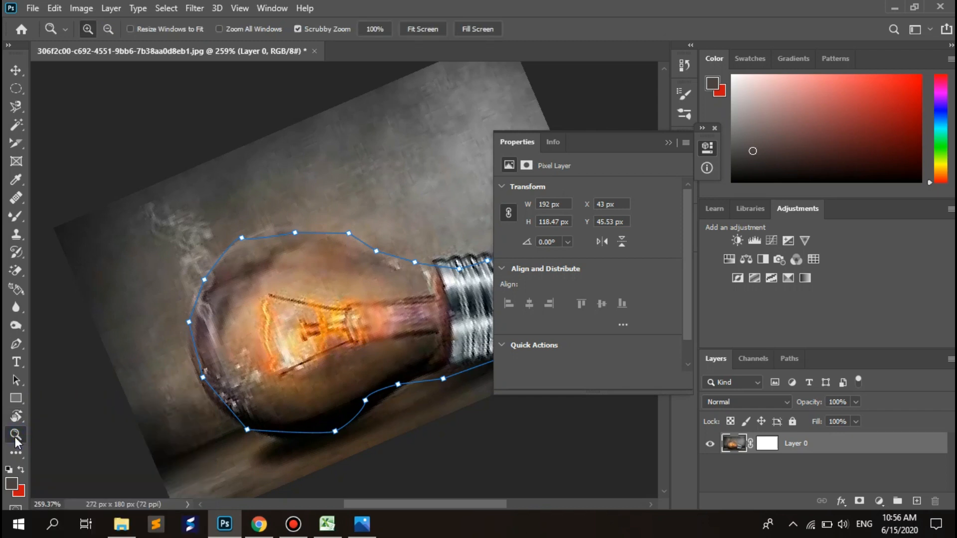
{"action": "left_click", "coordinate": [14, 419]}
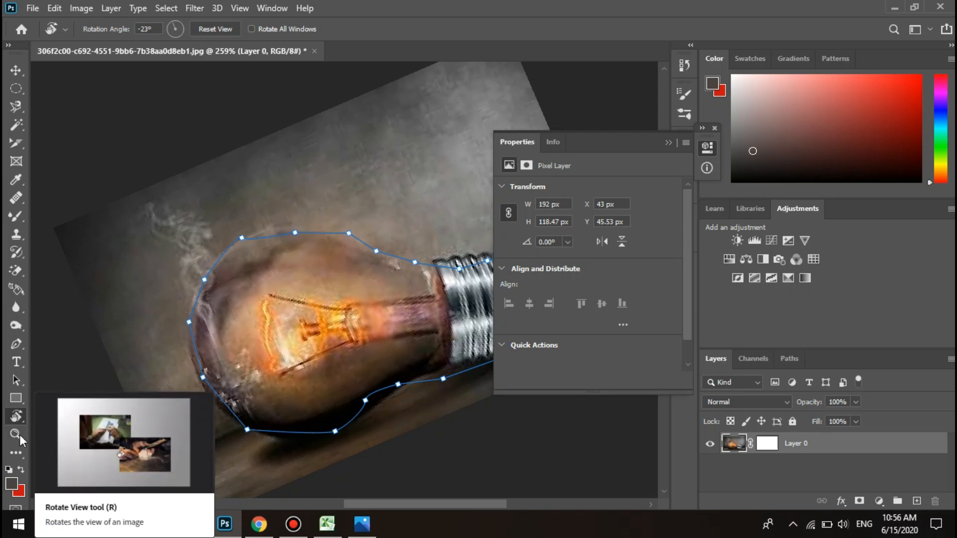
{"action": "left_click", "coordinate": [19, 436]}
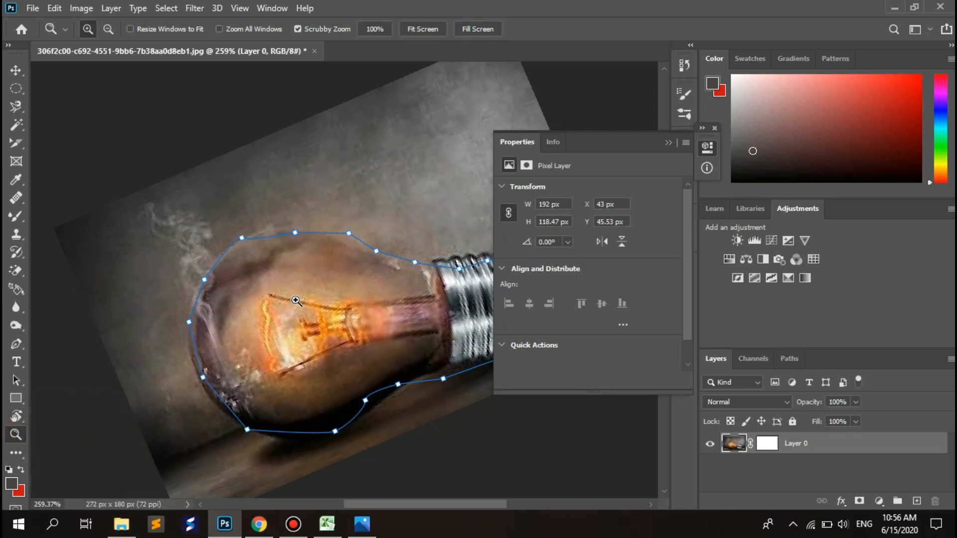
{"action": "scroll", "coordinate": [295, 301], "scroll_direction": "up", "scroll_amount": 3}
{"action": "scroll", "coordinate": [285, 312], "scroll_direction": "down", "scroll_amount": 1}
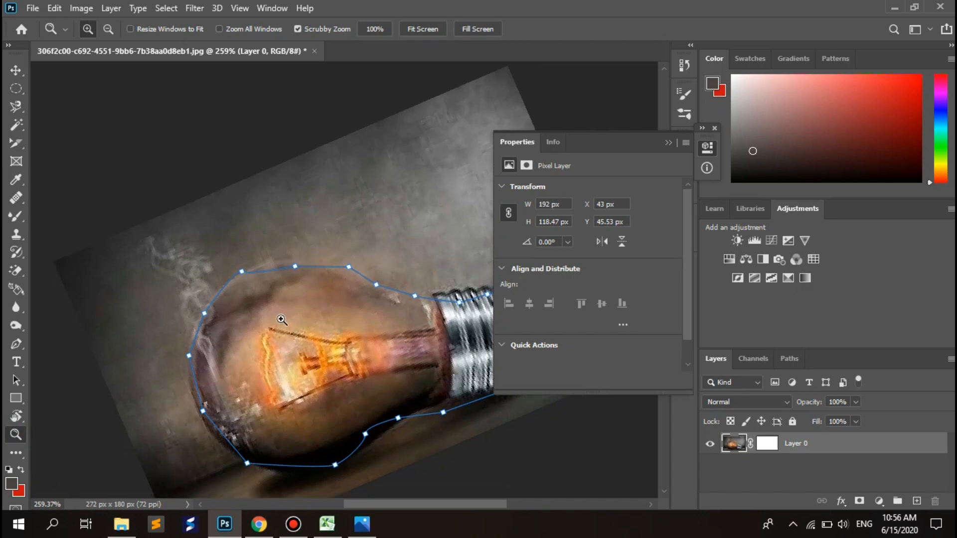
{"action": "left_click_drag", "start_coordinate": [266, 337], "coordinate": [267, 337]}
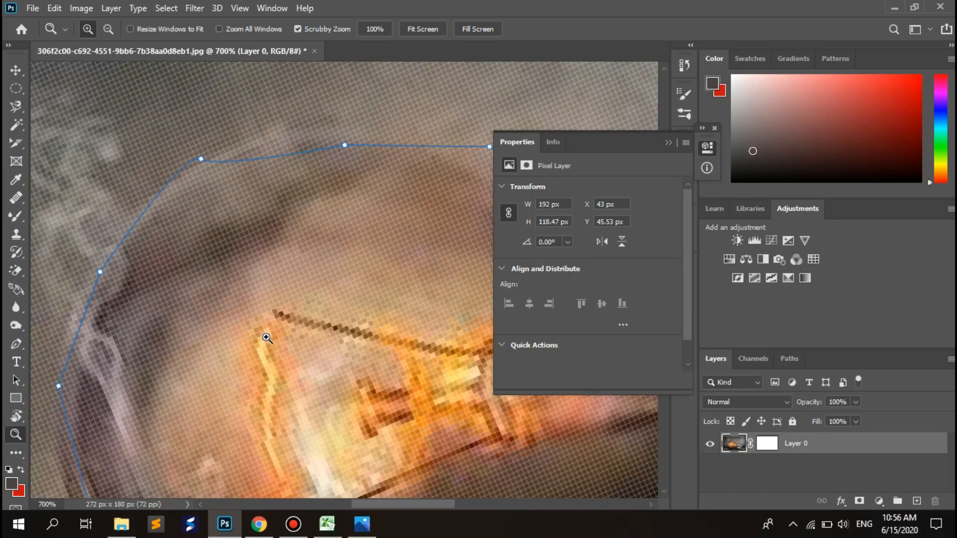
{"action": "key", "text": "alt"}
{"action": "left_click_drag", "start_coordinate": [266, 338], "coordinate": [265, 335]}
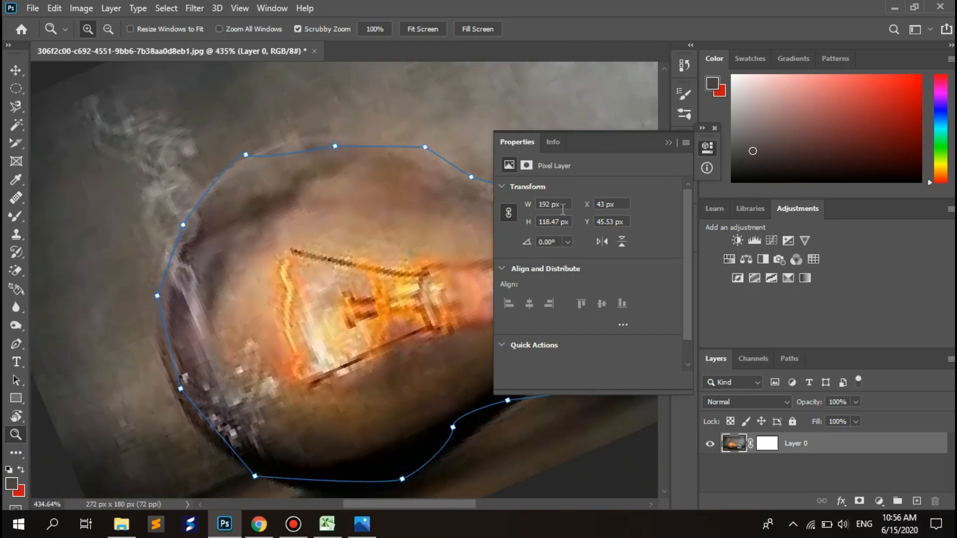
Zoom the canvas out until the whole rotated image shows, and zoom back in on the glass part of the bulb
{"action": "key", "text": "alt"}
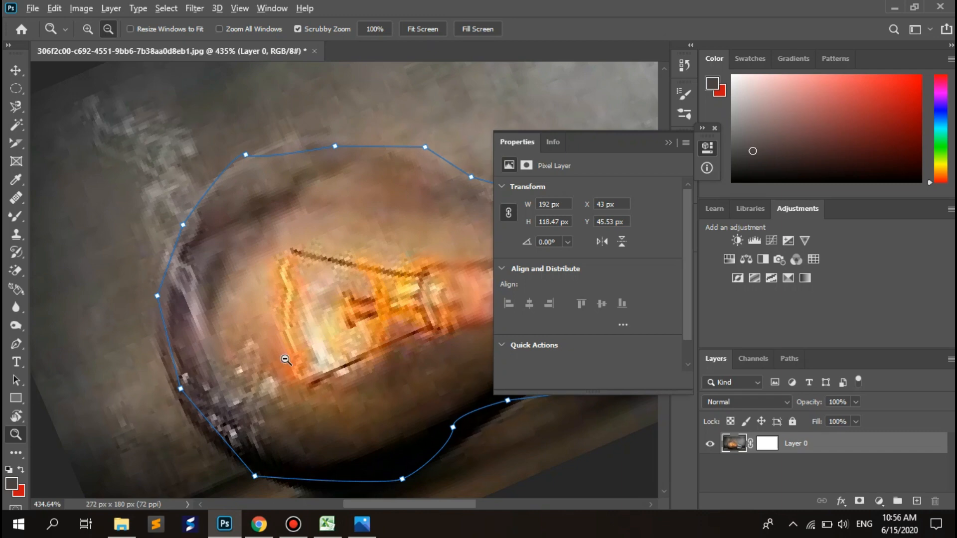
{"action": "scroll", "coordinate": [284, 358], "scroll_direction": "up", "scroll_amount": 2}
{"action": "scroll", "coordinate": [284, 358], "scroll_direction": "down", "scroll_amount": 7}
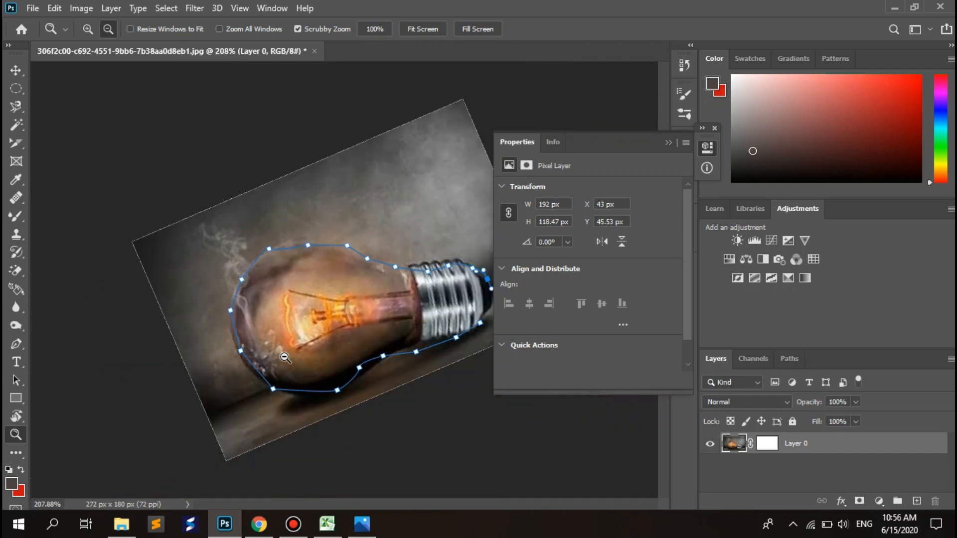
{"action": "scroll", "coordinate": [284, 357], "scroll_direction": "up", "scroll_amount": 5}
{"action": "scroll", "coordinate": [284, 357], "scroll_direction": "down", "scroll_amount": 5}
{"action": "scroll", "coordinate": [284, 358], "scroll_direction": "up", "scroll_amount": 3}
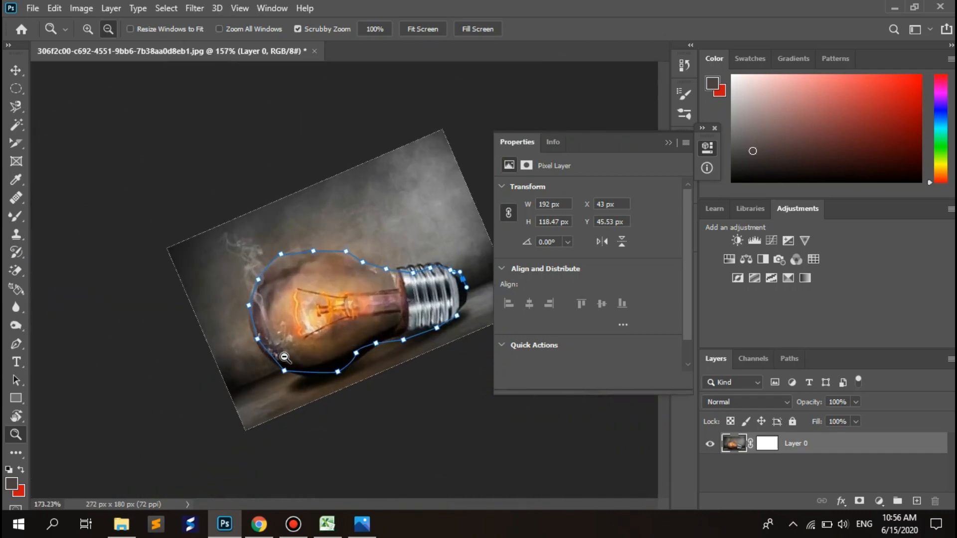
{"action": "scroll", "coordinate": [284, 357], "scroll_direction": "up", "scroll_amount": 2}
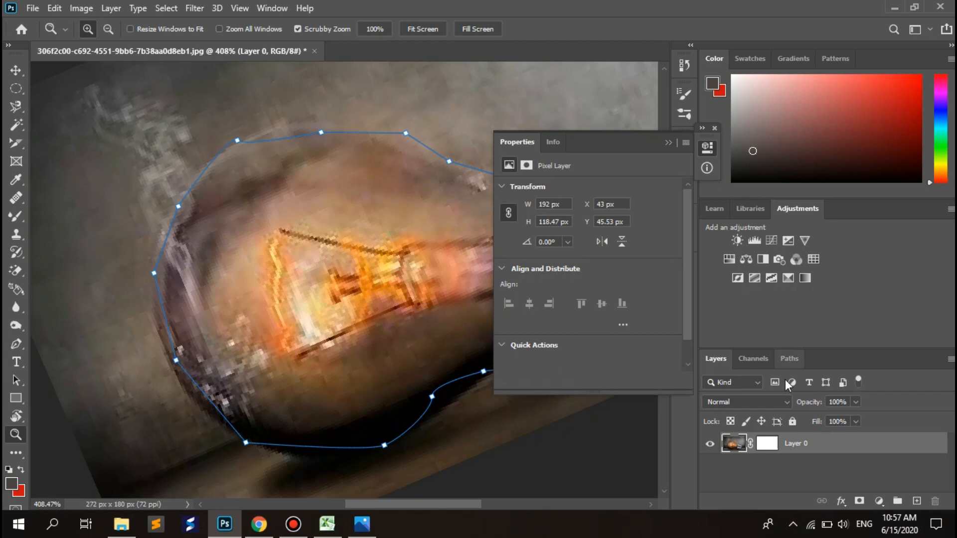
Magnify the filament in steps with the Zoom tool and reduce the view to about 223%
{"action": "left_click", "coordinate": [230, 348]}
{"action": "left_click", "coordinate": [280, 253]}
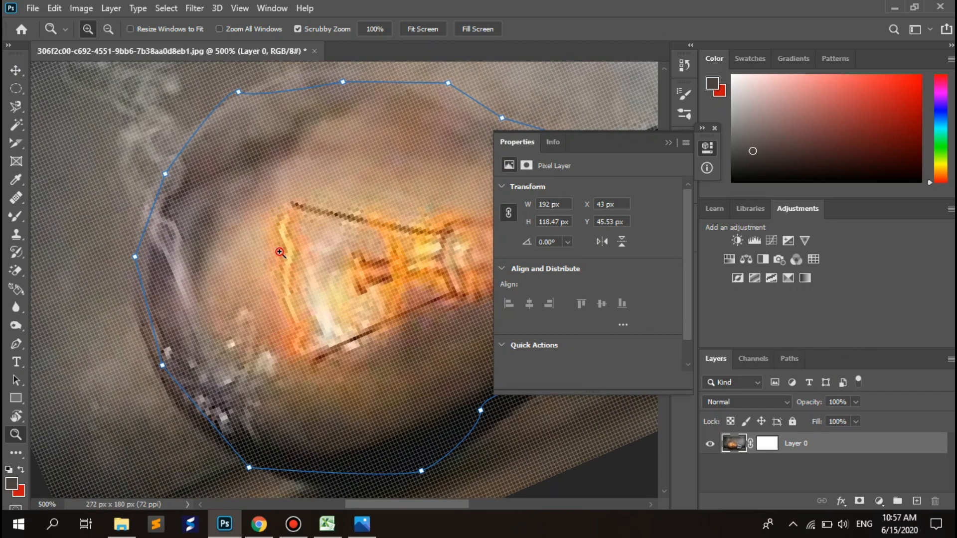
{"action": "left_click", "coordinate": [280, 252]}
{"action": "left_click", "coordinate": [297, 233], "text": "alt"}
{"action": "left_click", "coordinate": [298, 232], "text": "alt"}
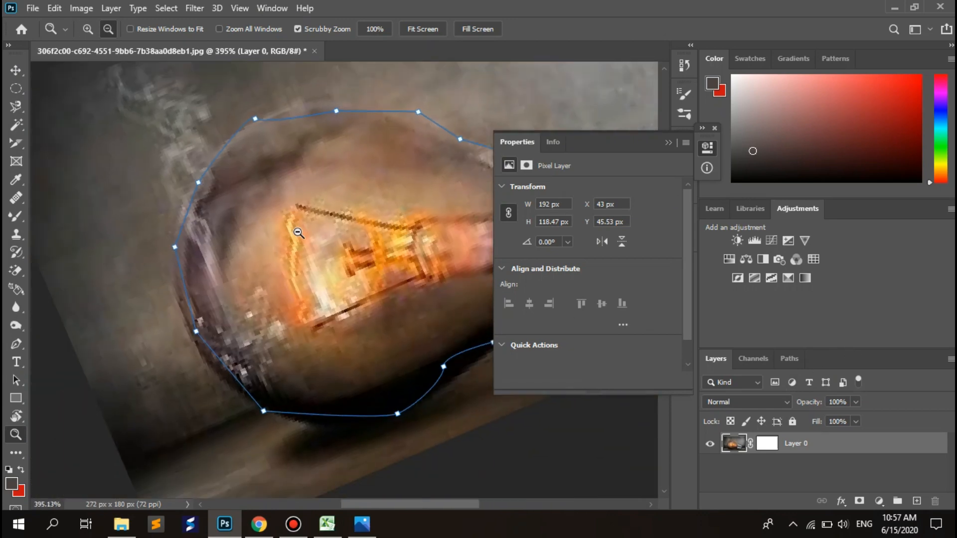
{"action": "left_click", "coordinate": [297, 232], "text": "alt"}
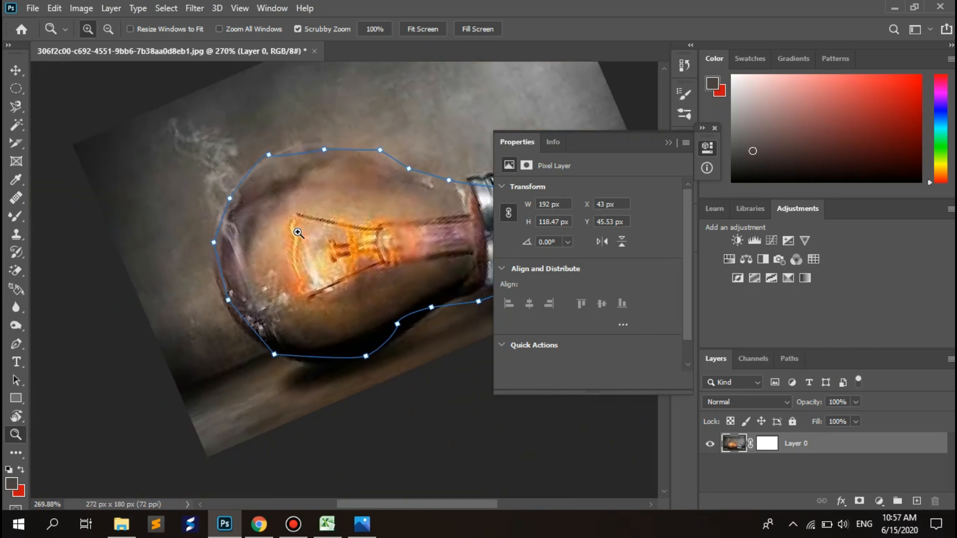
{"action": "left_click", "coordinate": [285, 259], "text": "alt"}
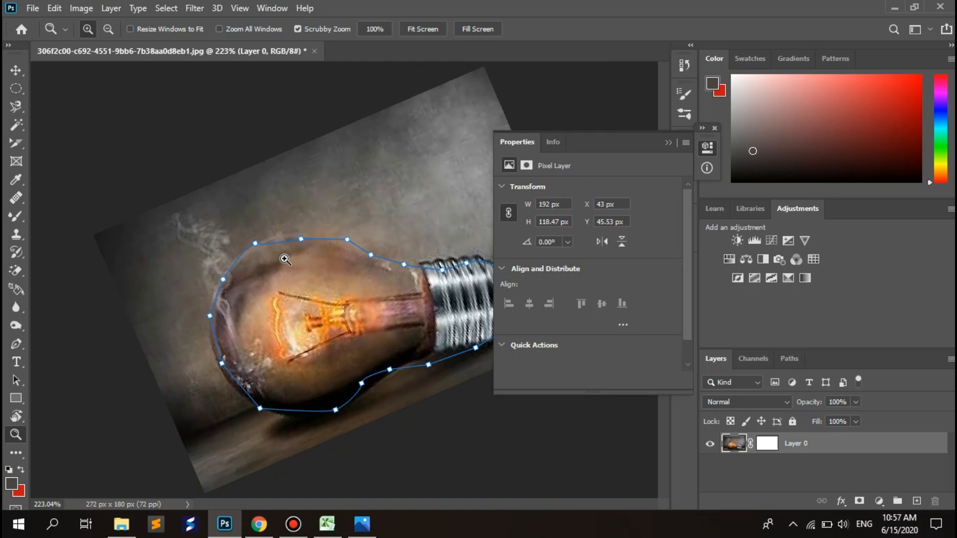